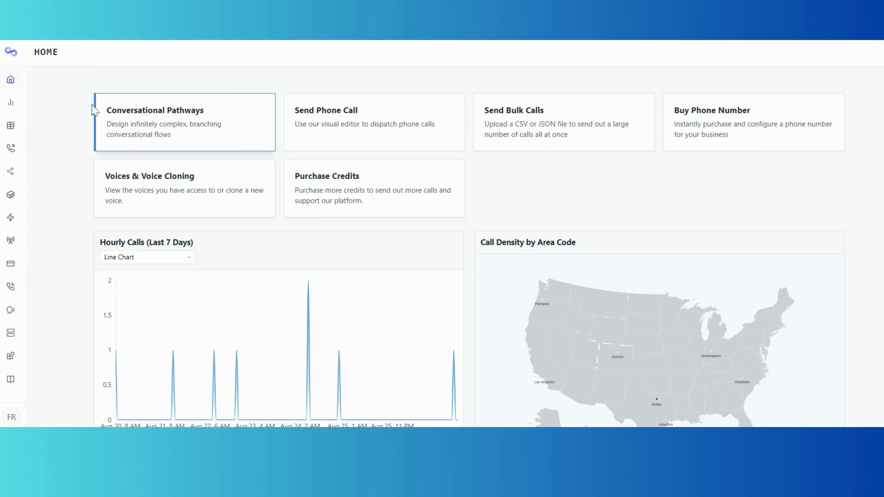
Create a new conversational pathway and continue past the introduction into its editor.
mouse_move(7, 127)
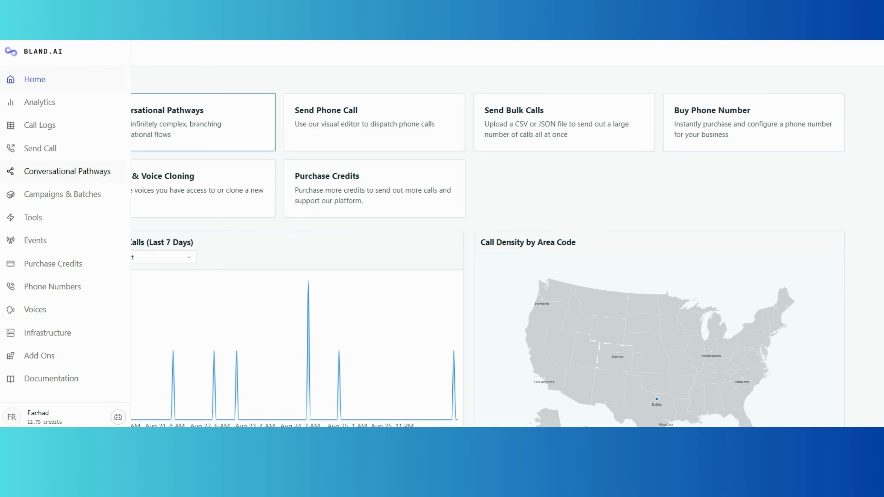
click(56, 172)
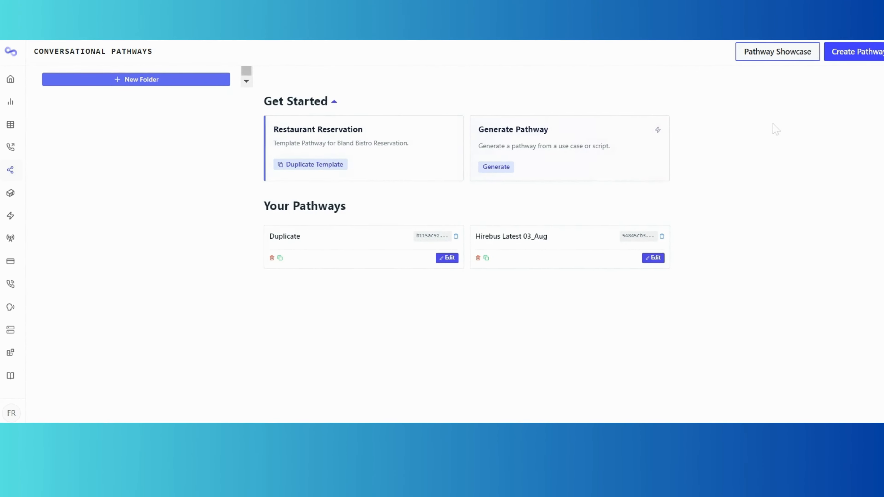
click(854, 55)
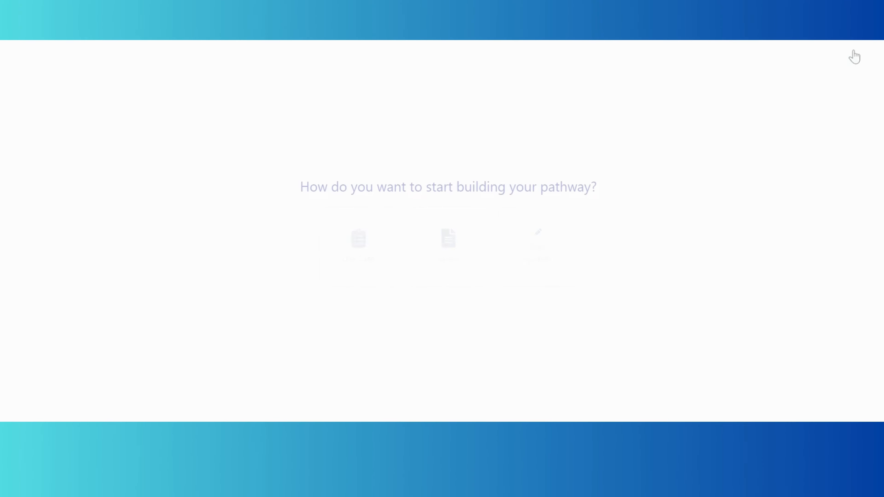
click(556, 236)
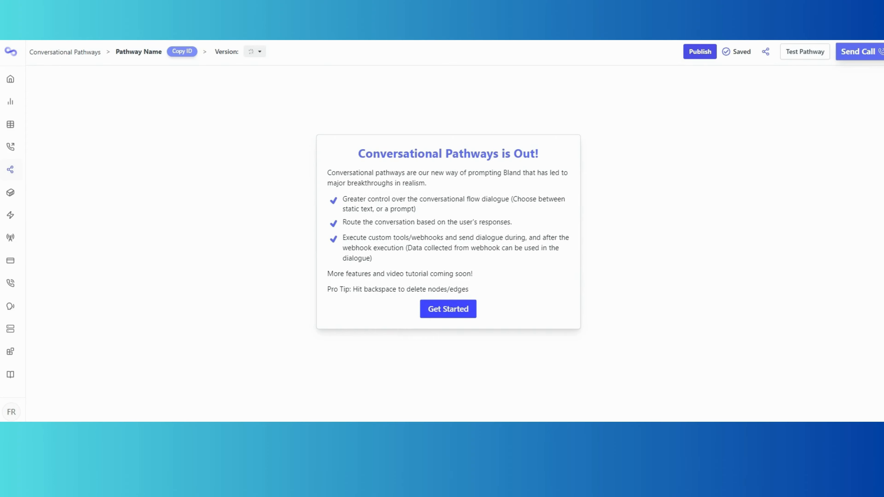
click(447, 310)
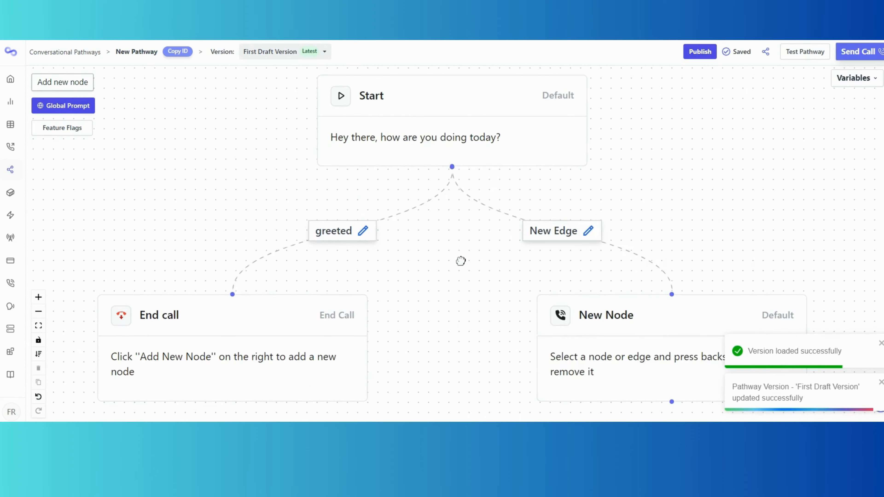
Examine the starter pathway, the available node types and the global prompt dialog without entering a prompt.
scroll(439, 258, down, 2)
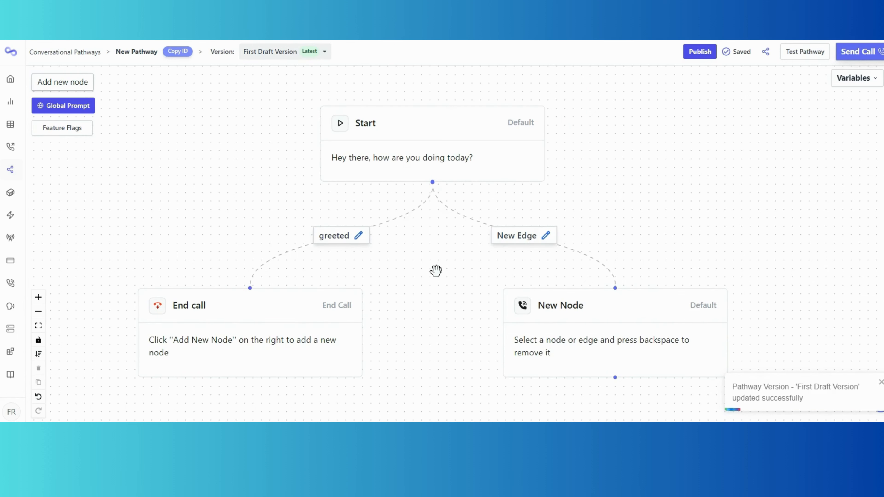
drag(246, 310, 239, 292)
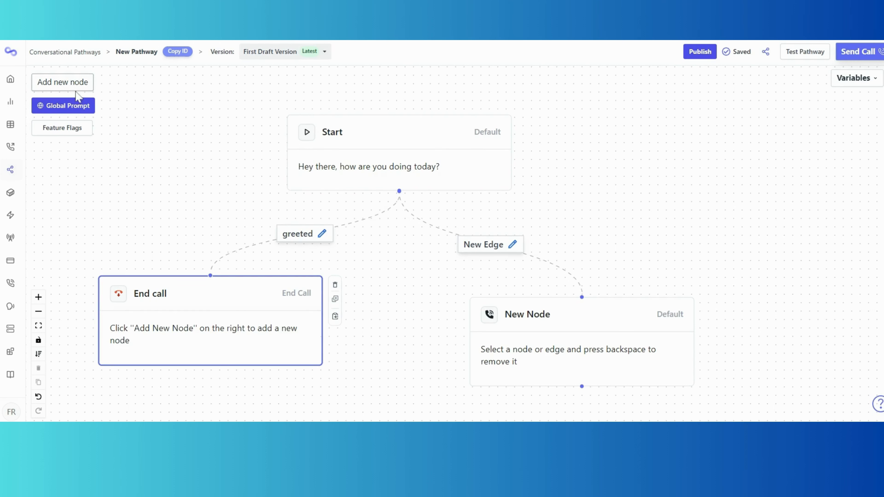
click(69, 86)
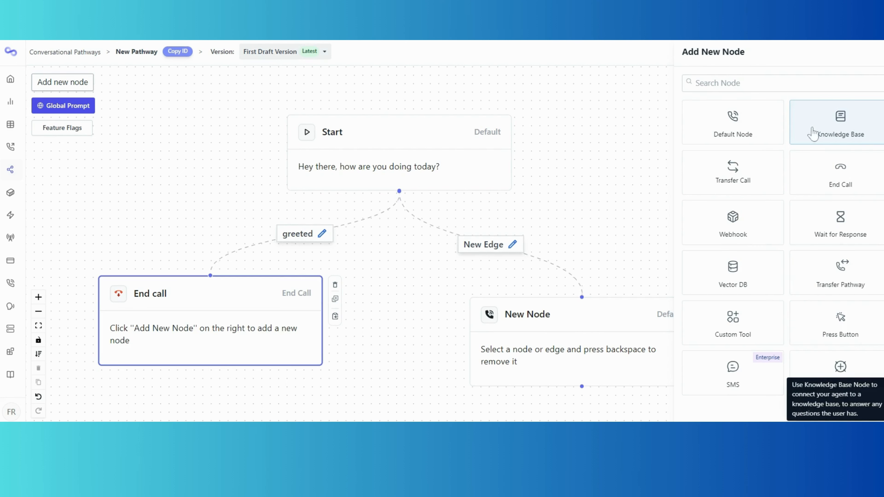
click(522, 165)
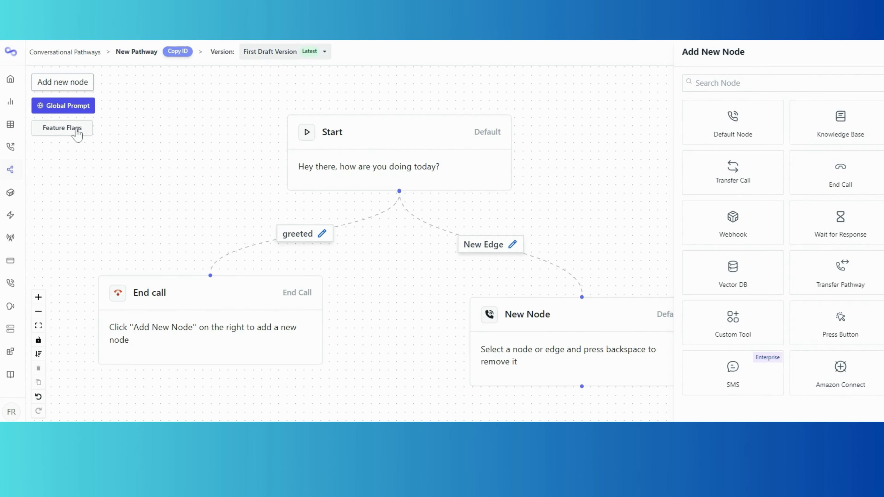
click(77, 111)
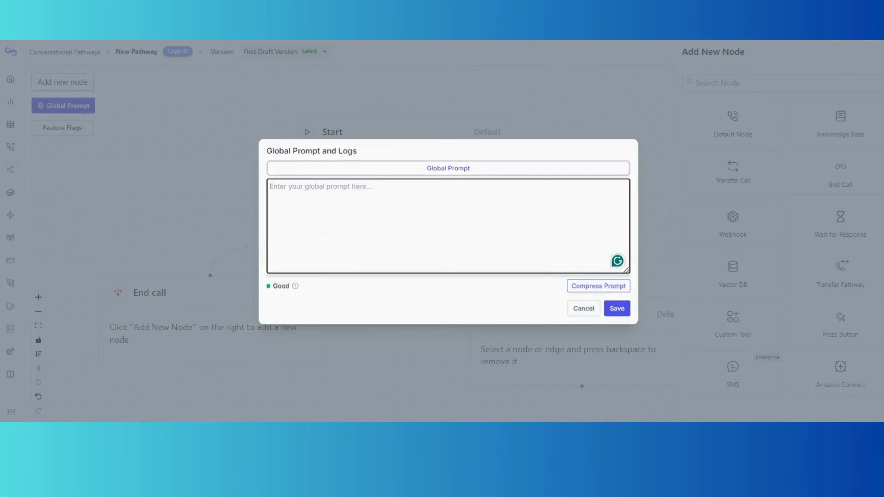
click(570, 308)
Open the Start node for editing, rename it "Greetings" and turn off its static text option.
drag(182, 209, 202, 209)
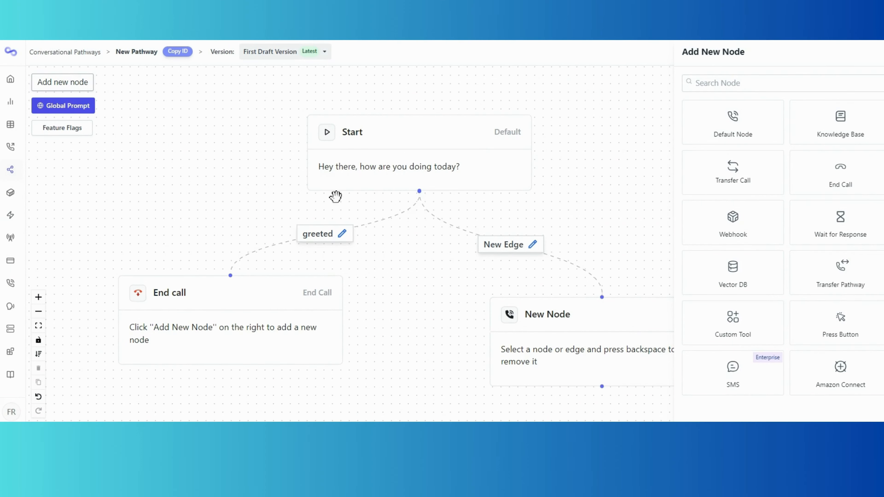
click(391, 166)
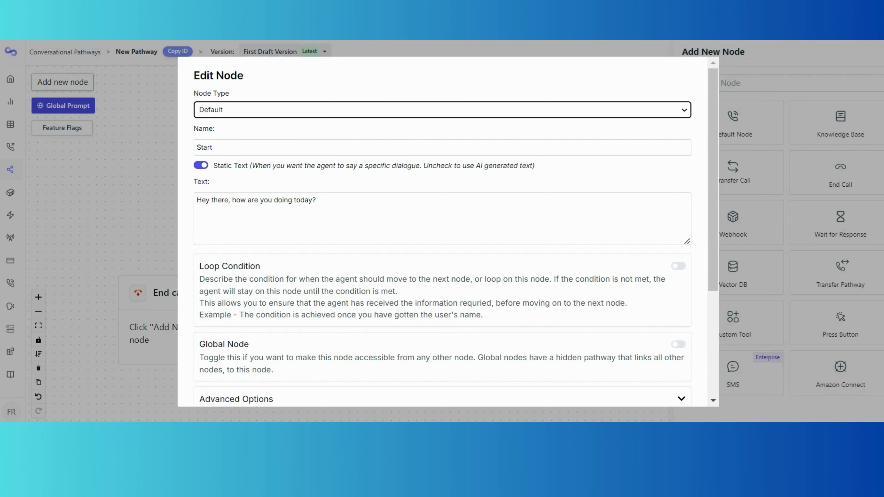
key(Tab)
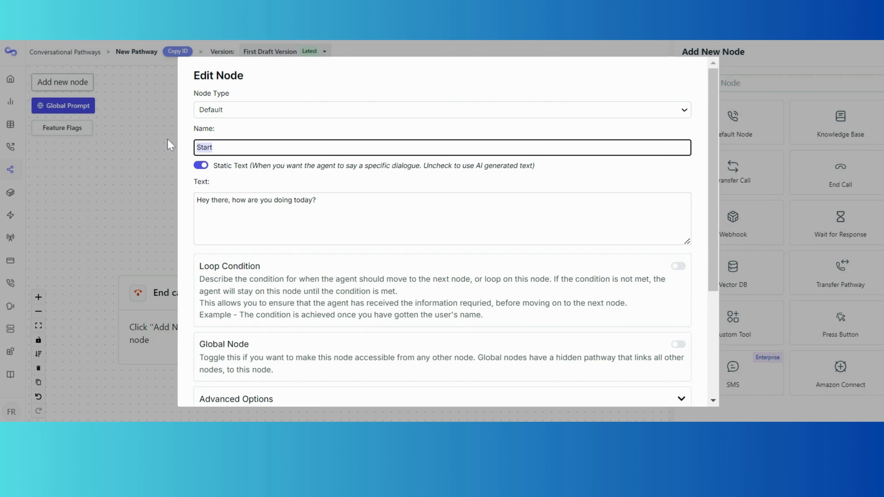
text(Greetings)
click(201, 167)
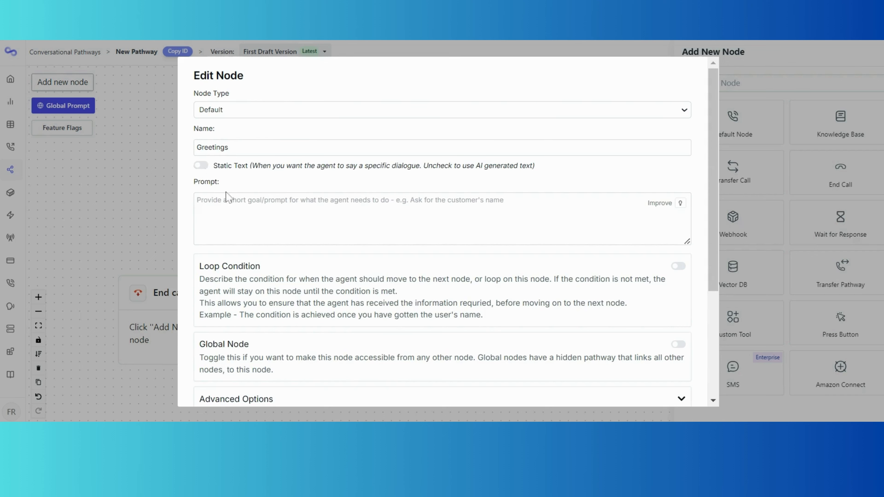
Set the Greetings node's prompt to "Greet our users and ask how are they doing?" and save the node.
click(639, 232)
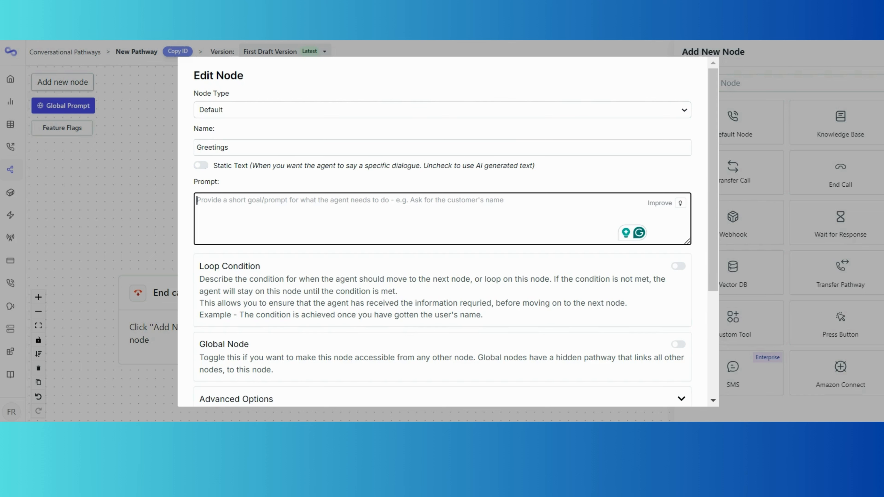
text(Gre)
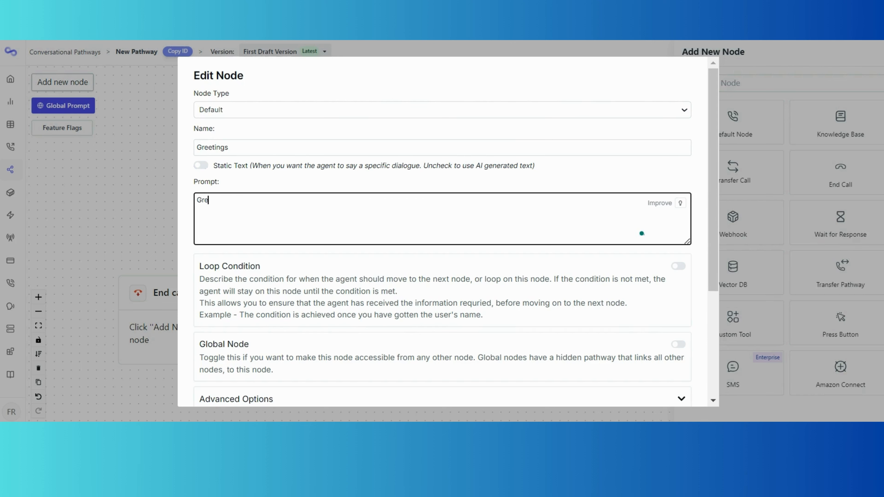
text(et our users and a)
text(ks )
text( how are the)
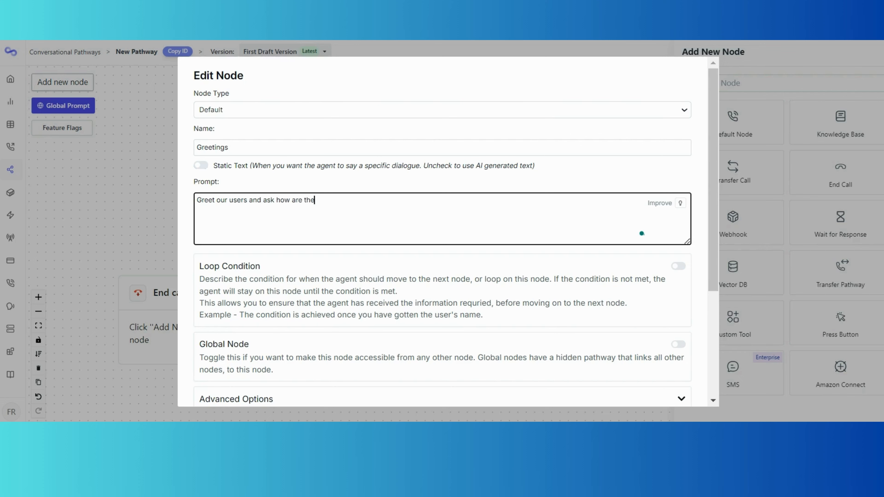
text(y doing?)
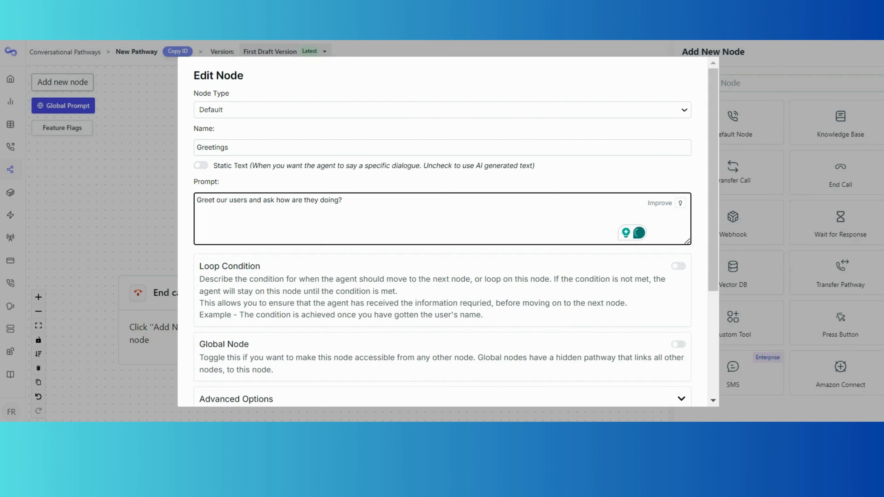
scroll(442, 230, down, 2)
scroll(486, 141, down, 3)
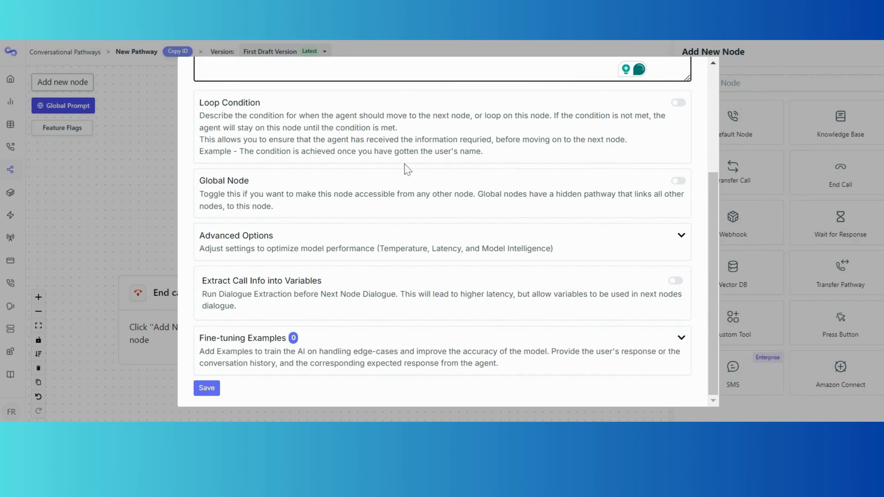
click(210, 388)
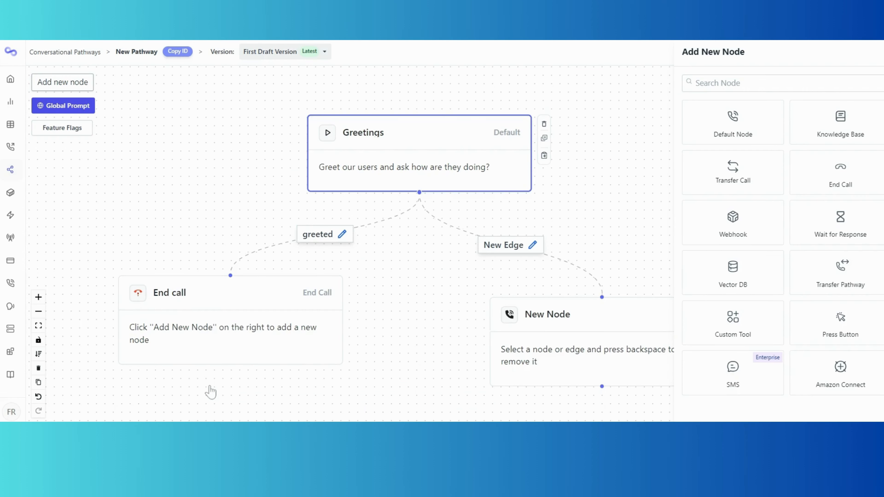
Delete the End call node and move the New Node directly below the Greetings node.
click(305, 288)
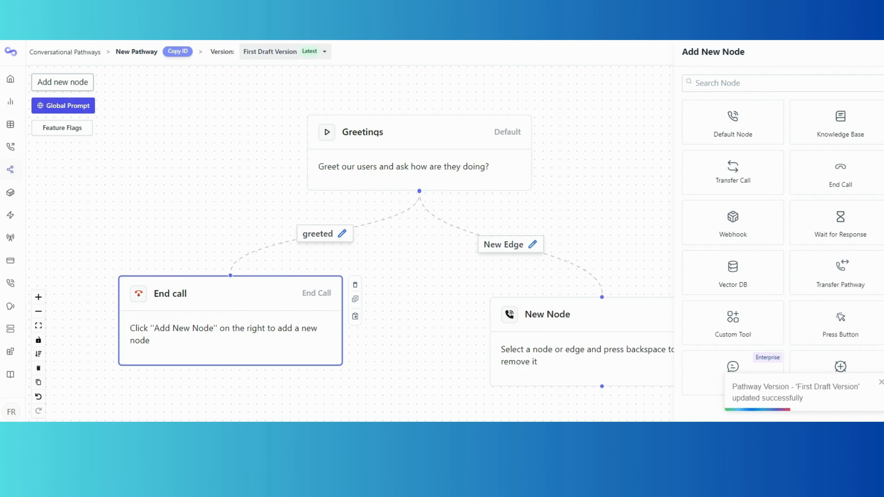
key(BackSpace)
drag(516, 303, 312, 281)
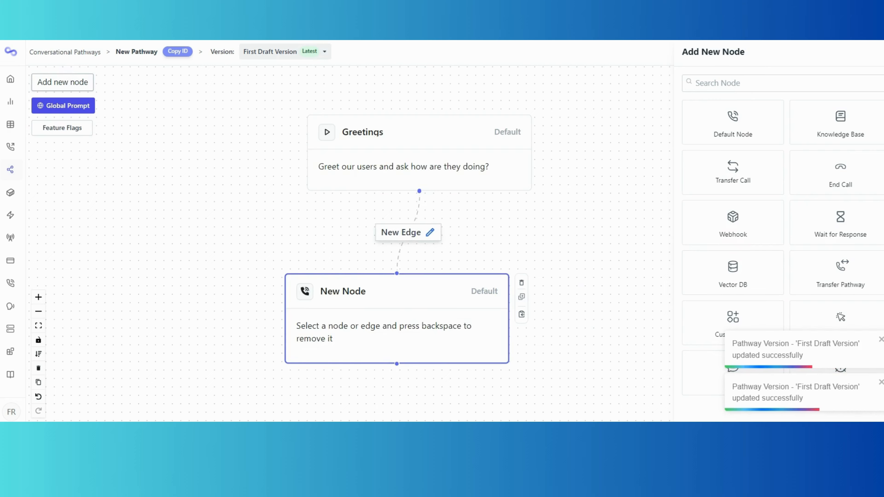
click(883, 52)
Change the label of the edge between Greetings and New Node to "When user responds".
click(431, 238)
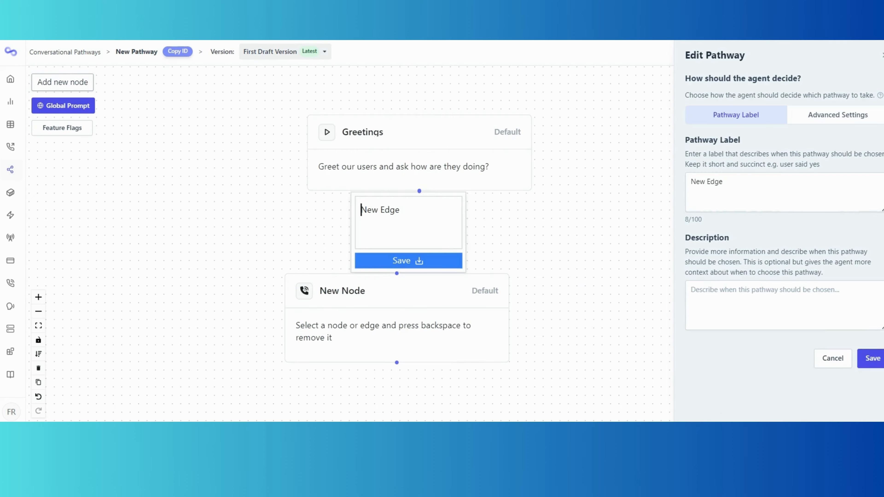
drag(728, 182, 689, 182)
text(Wh)
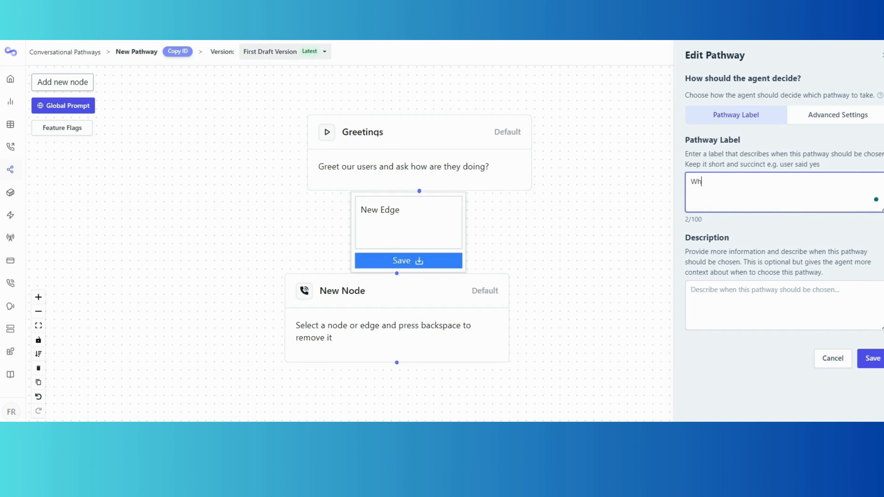
text(en user responds)
Add the description "when the user has responded" to the edge and save the edge.
key(Tab)
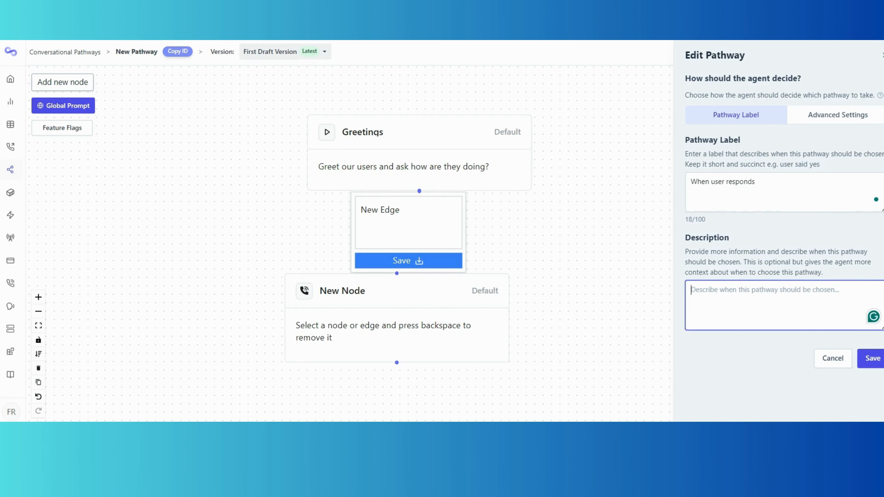
text(when the user)
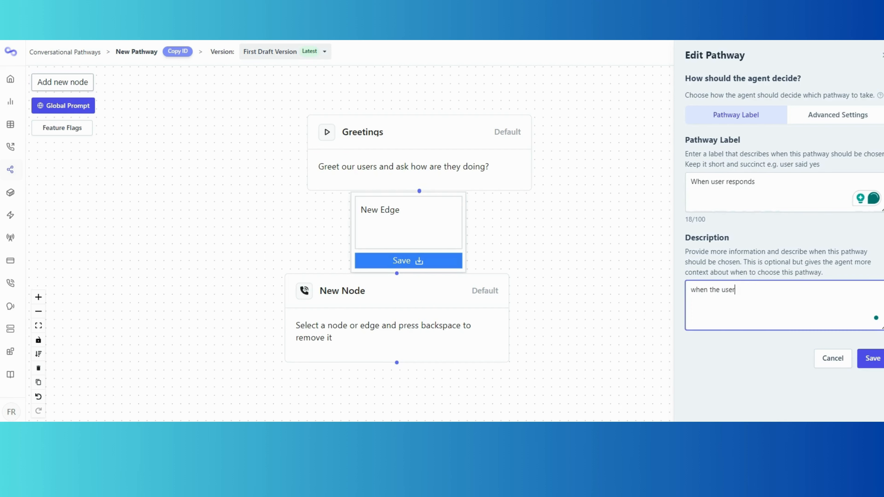
text( has responded)
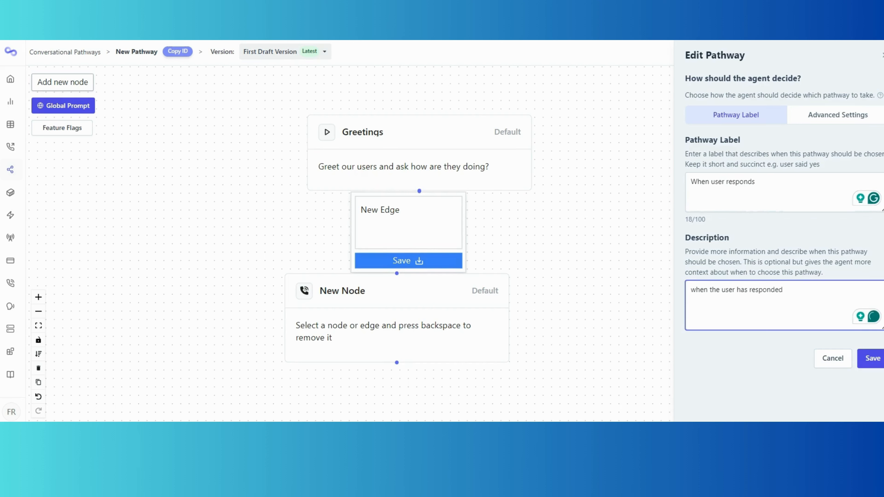
click(823, 122)
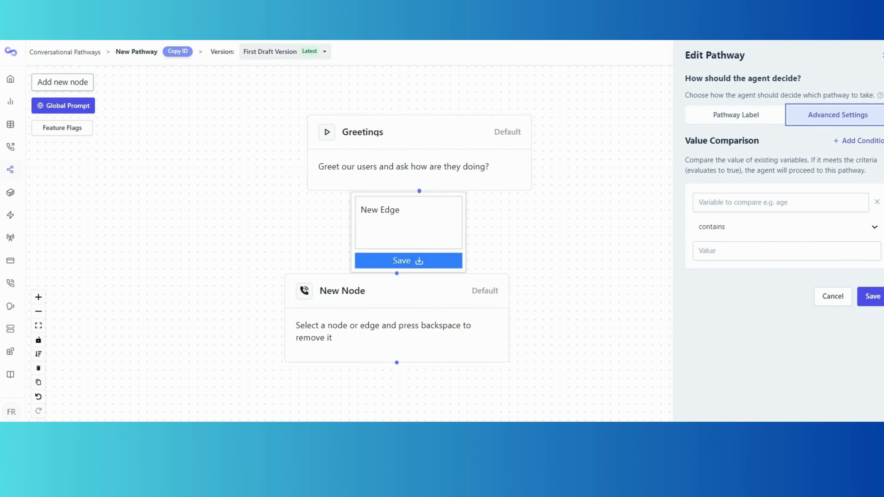
click(731, 115)
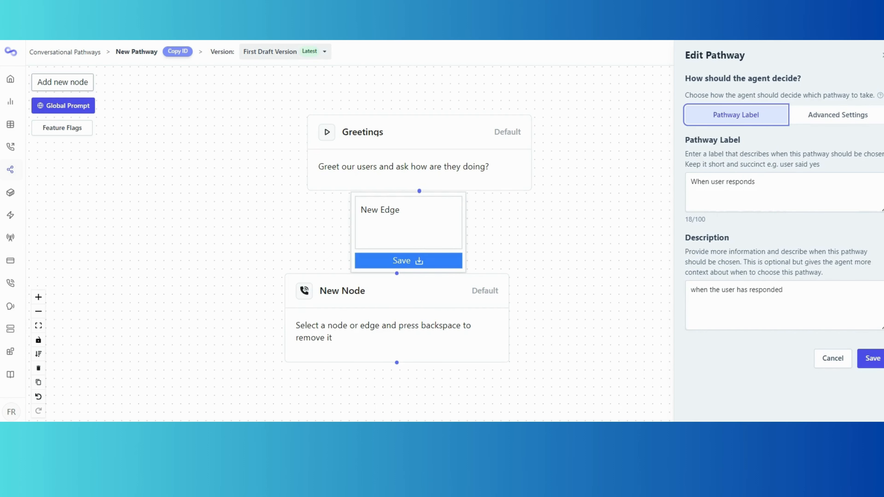
click(871, 358)
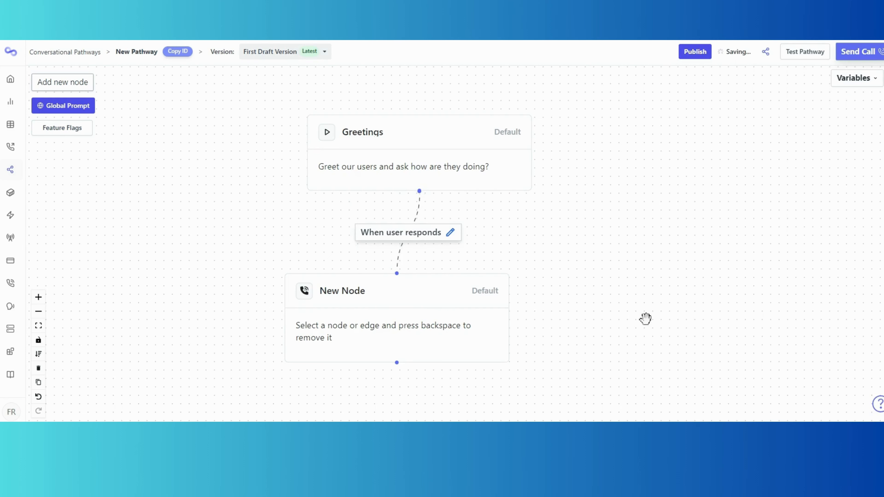
Change the New Node's type to Wait for Response and name it "ask for phone numner".
click(385, 312)
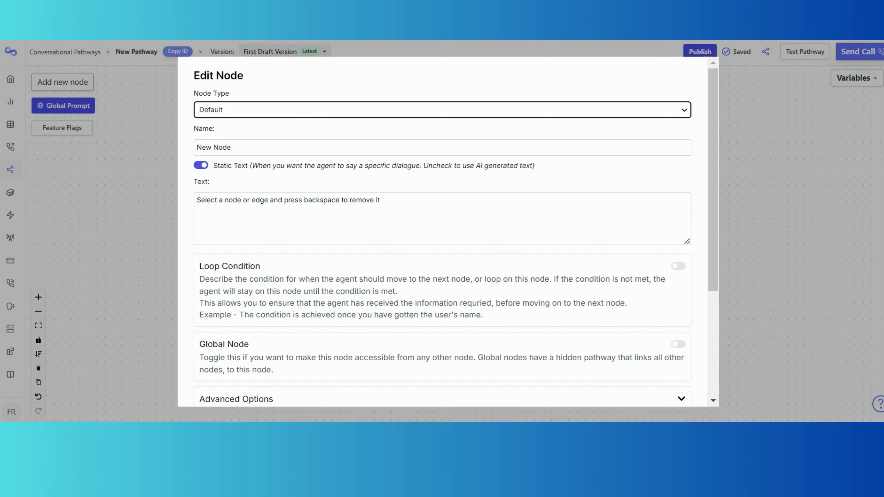
click(299, 109)
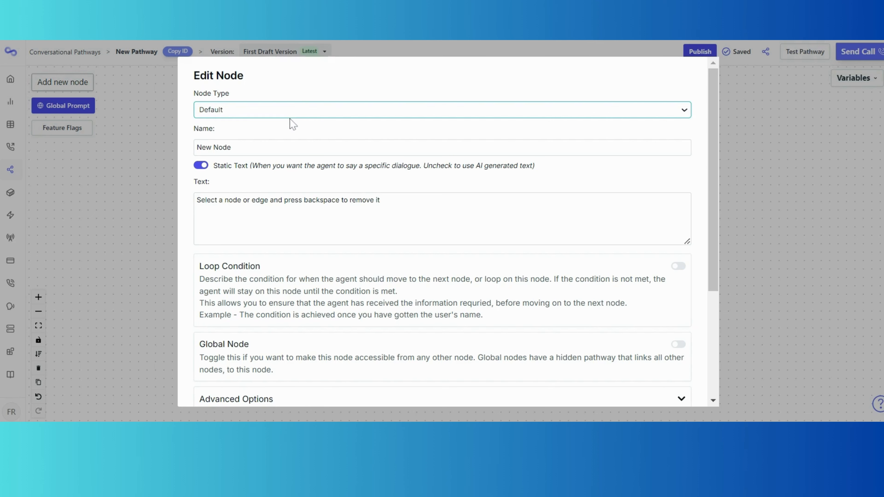
click(290, 172)
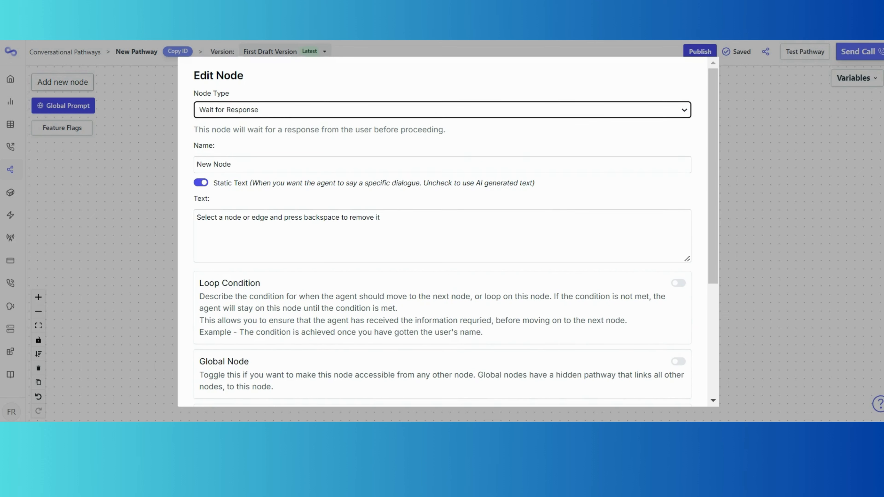
key(Tab)
text(as)
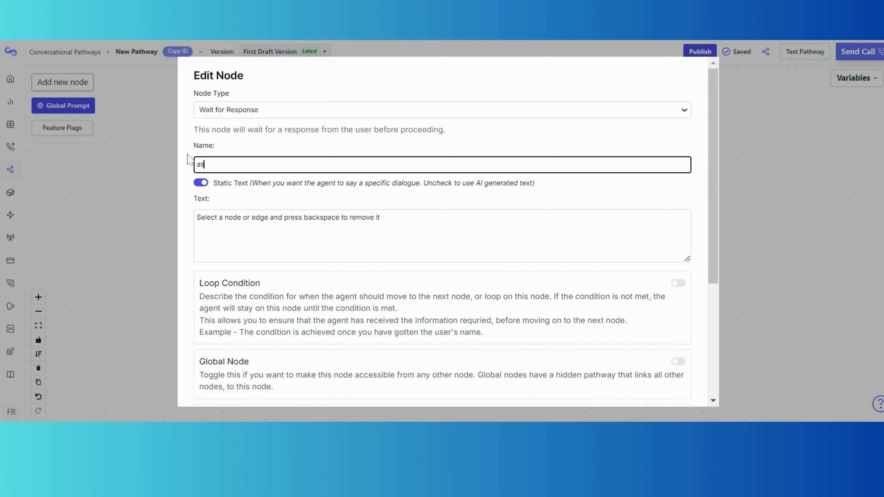
text(k for phone numner)
key(Tab)
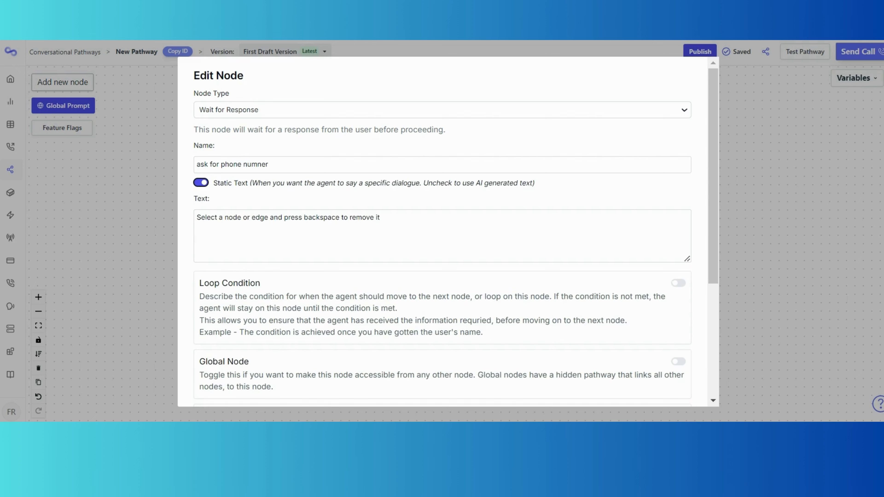
Turn off static text and set the node's prompt to "Ask for the user's phone number which they have an account with us.".
click(201, 182)
key(Tab)
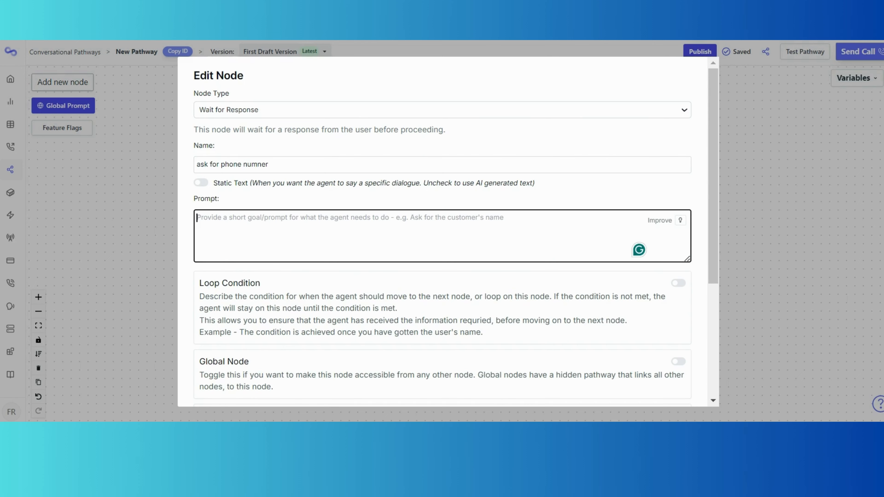
text(Ask fo)
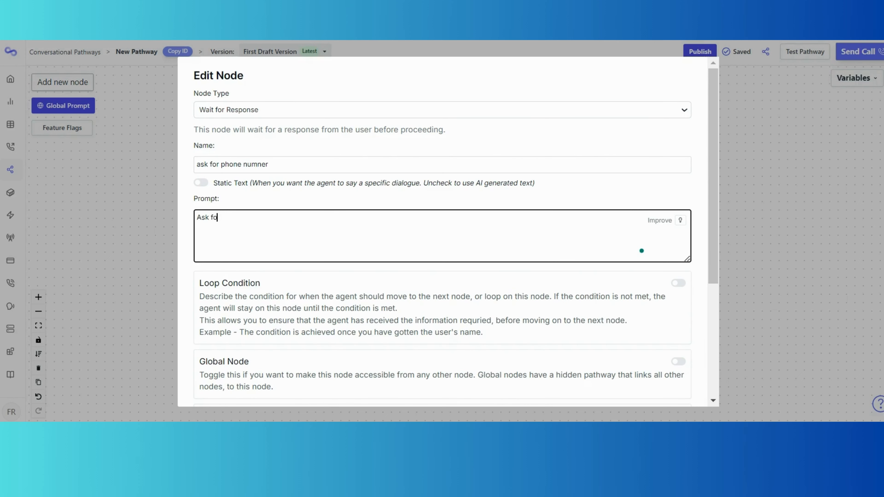
text(r the user's phone num)
text(ber )
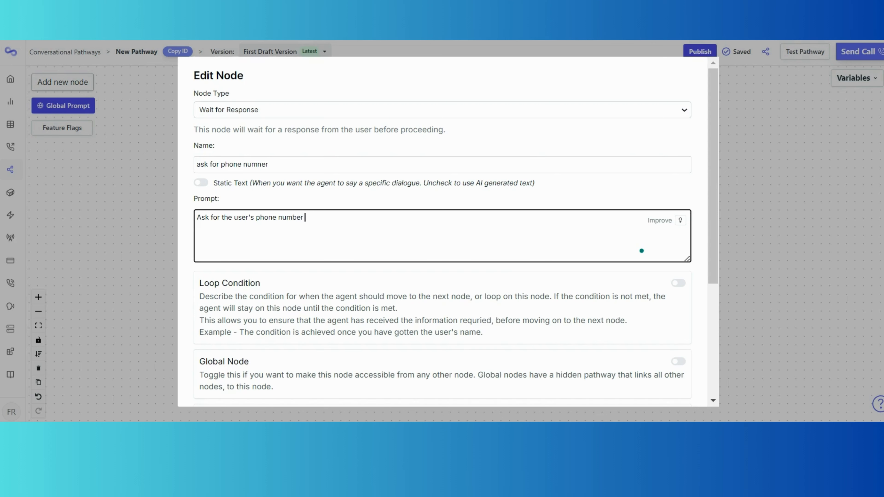
text(which they have an account wi)
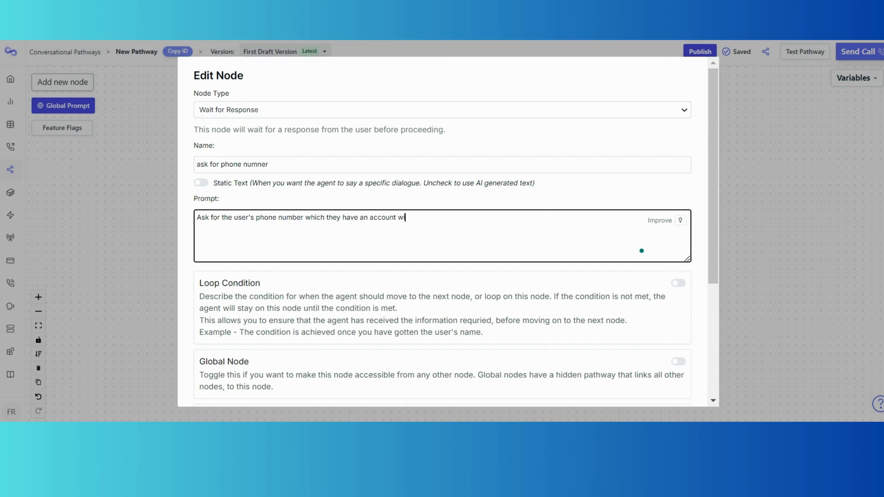
text(th us.)
Enable extracting call info into variables for this node and define a String variable named "phone_number".
scroll(449, 237, down, 2)
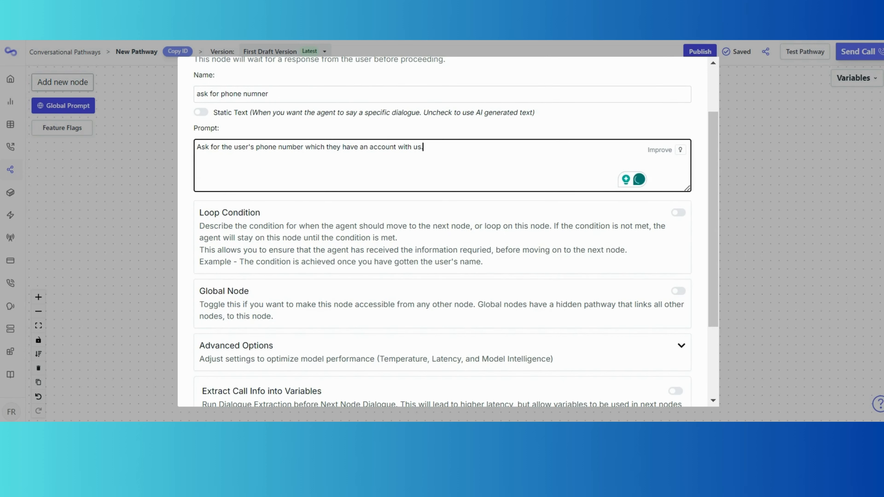
scroll(449, 231, down, 3)
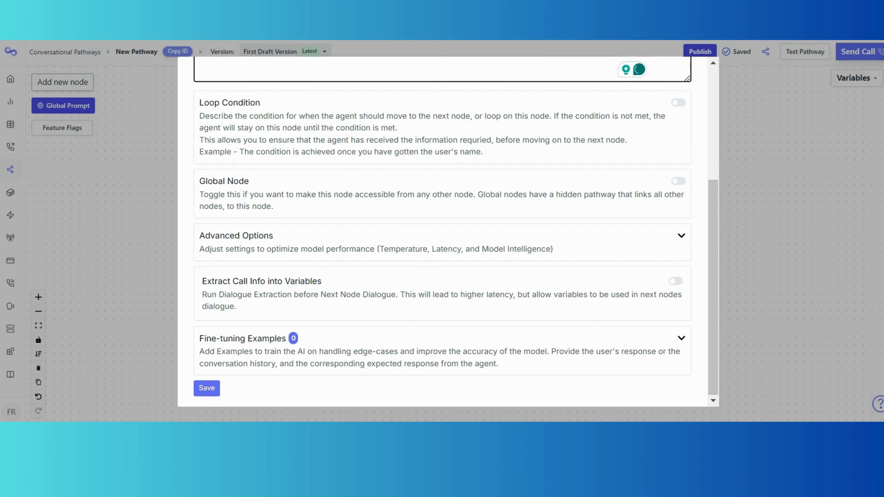
drag(240, 281, 346, 282)
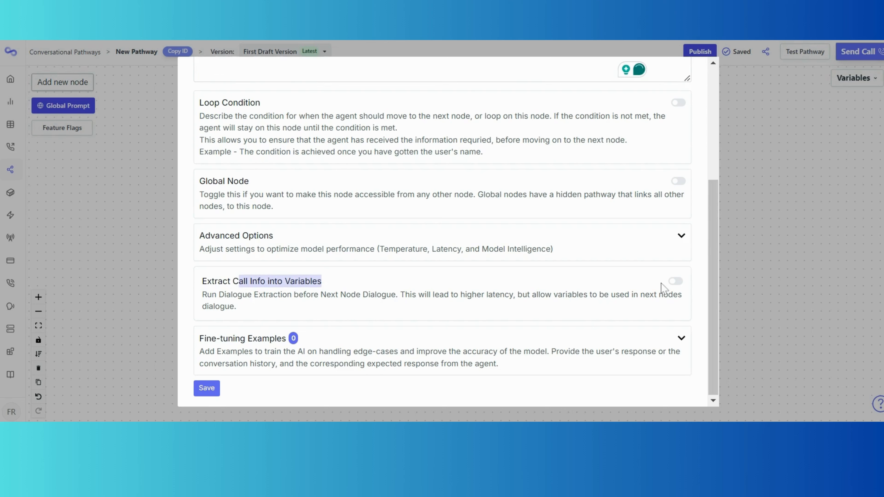
click(675, 281)
scroll(618, 285, down, 1)
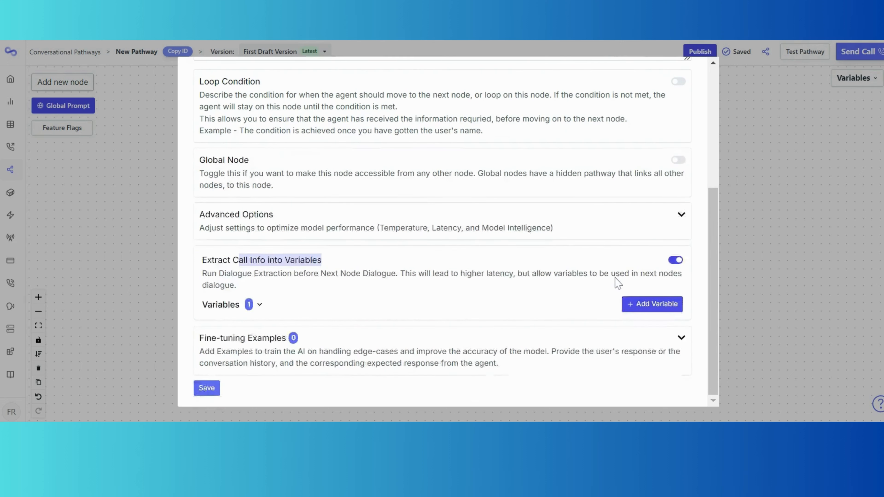
click(259, 305)
click(211, 331)
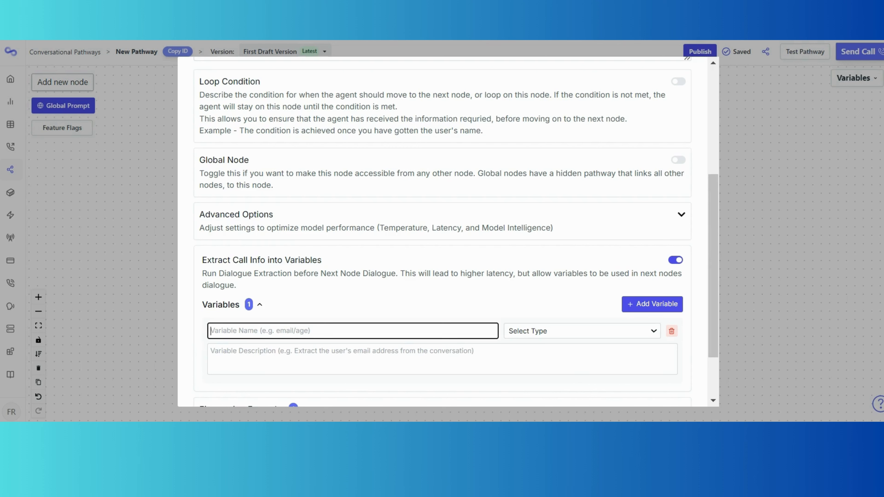
text(p)
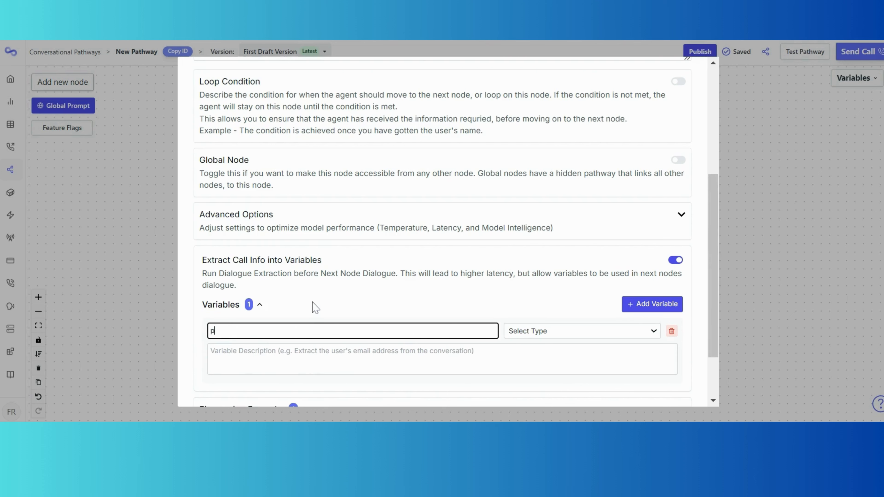
text(hone_number)
click(565, 332)
click(562, 346)
Describe the phone_number variable as "the provided phone number by the user" and save the node.
scroll(566, 312, down, 2)
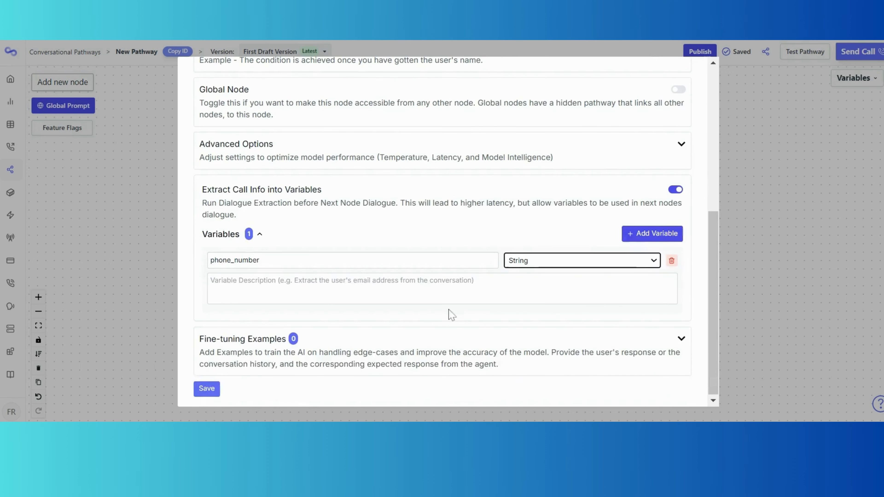
click(450, 296)
text(the )
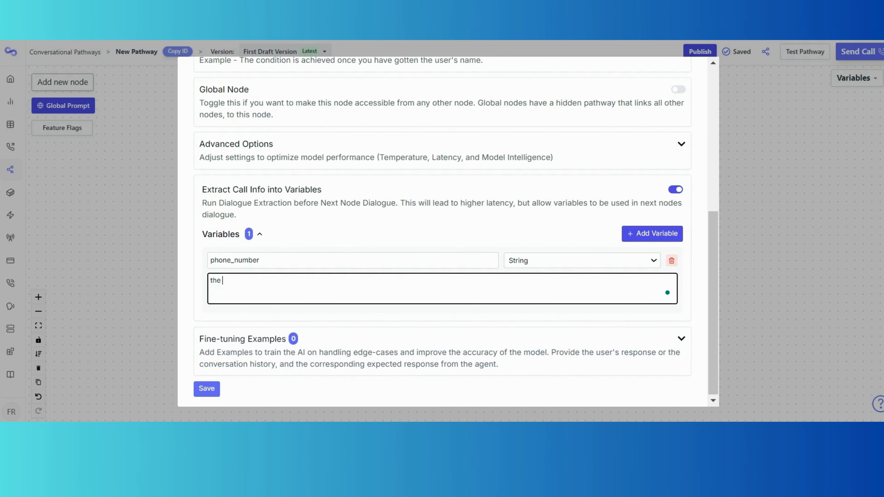
text(provided phone number bu the)
key(BackSpace)
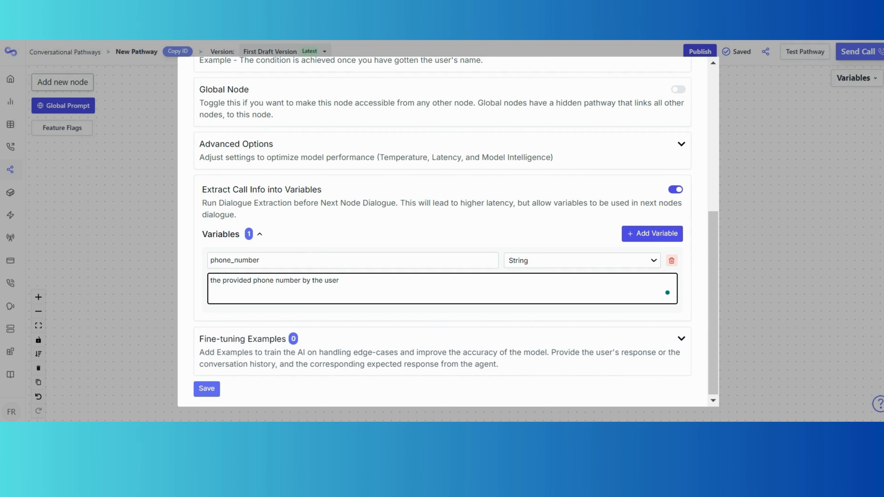
click(197, 393)
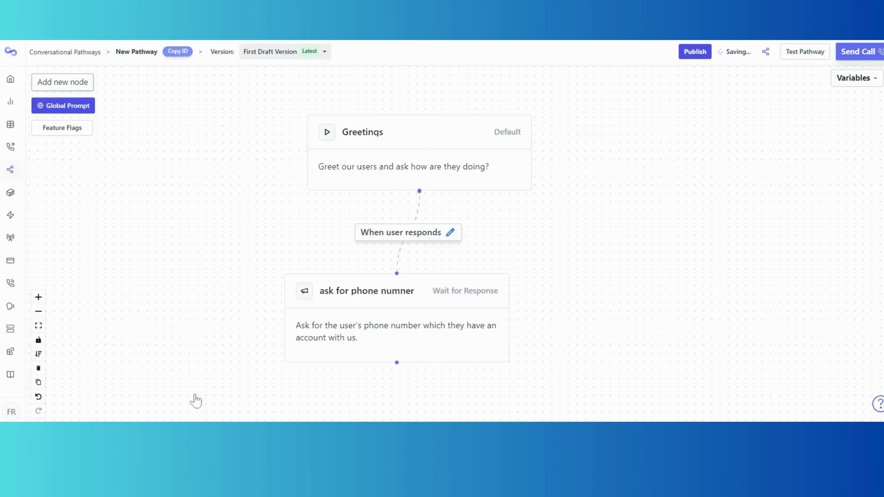
Add a Default node below the "ask for phone numner" node and connect the two with an edge.
drag(266, 345, 266, 254)
drag(379, 239, 388, 234)
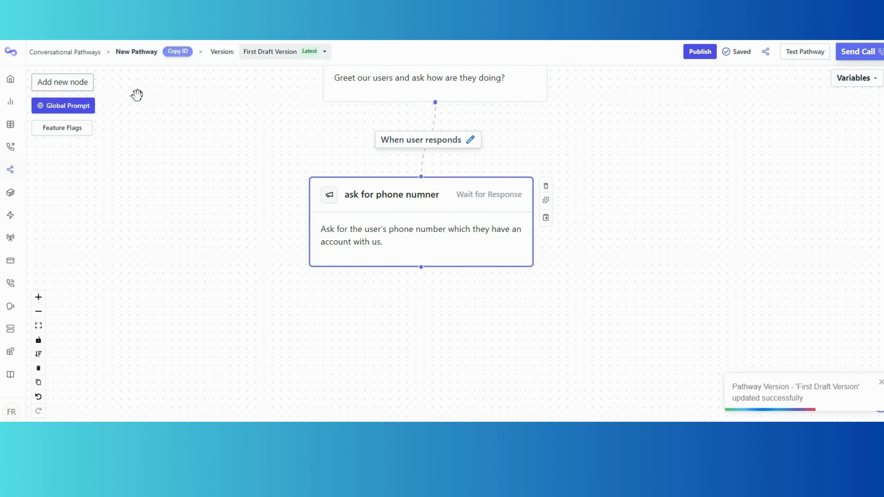
click(61, 87)
click(722, 125)
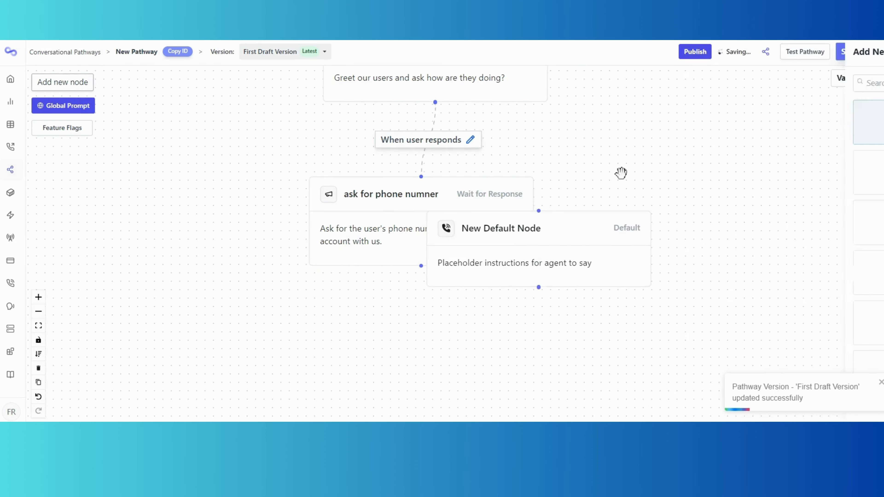
drag(585, 250, 448, 368)
drag(551, 300, 587, 238)
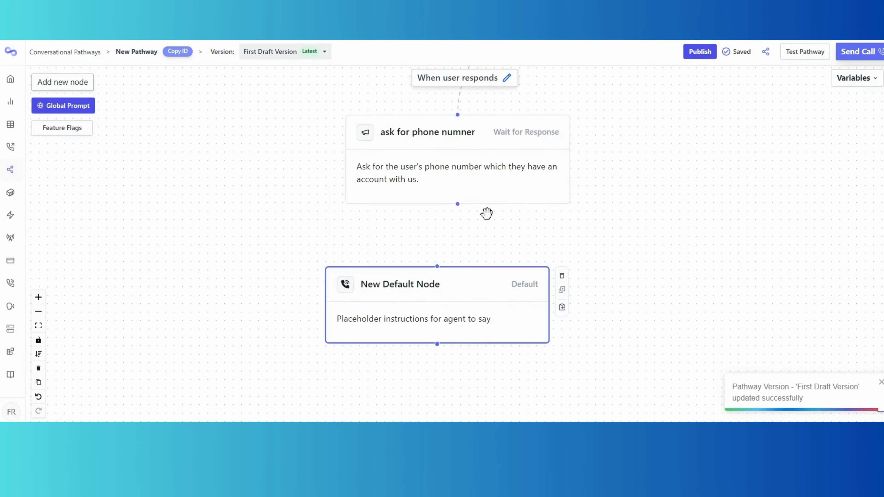
drag(458, 203, 435, 266)
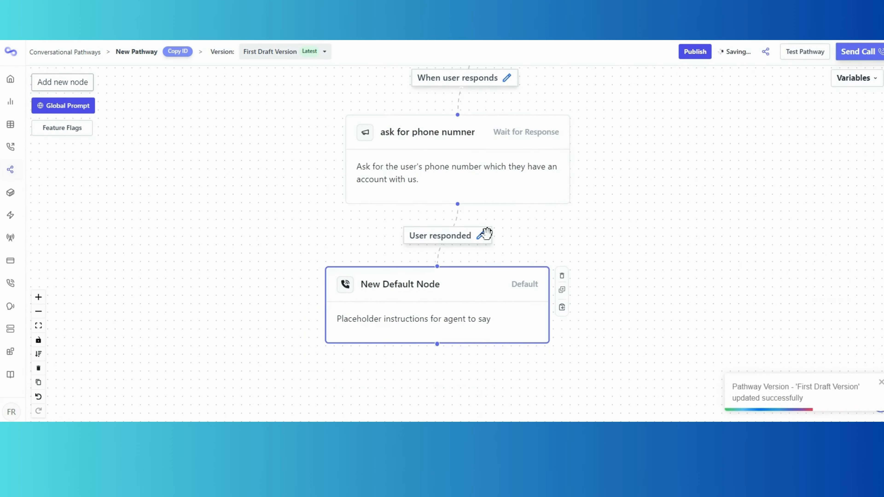
Change the label of the edge leading to New Default Node to "when you have captured the user's phone number".
click(484, 234)
click(818, 127)
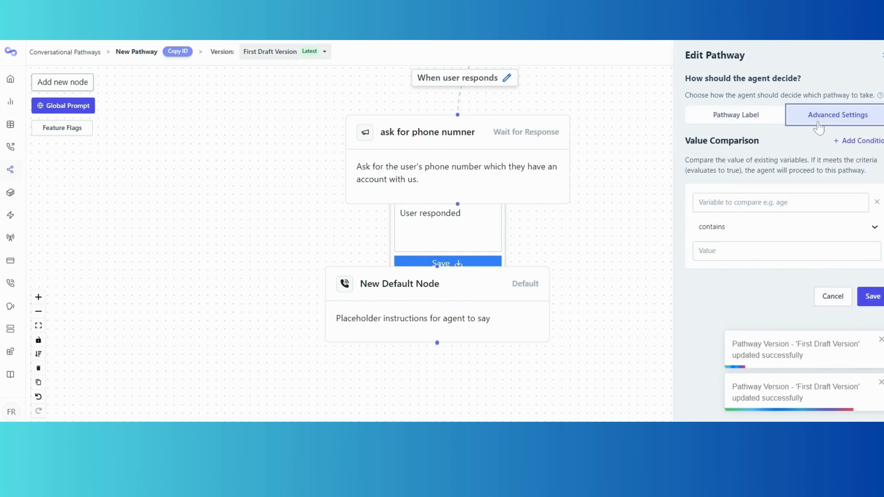
click(783, 201)
click(738, 118)
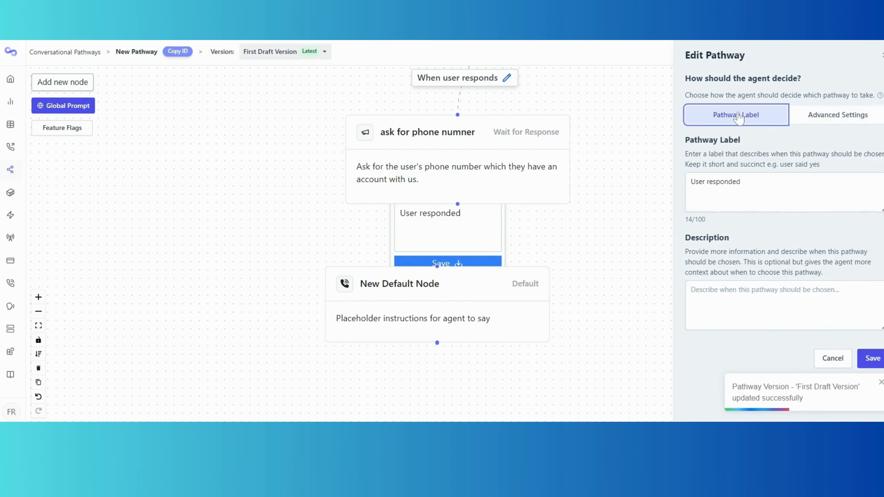
drag(743, 181, 679, 186)
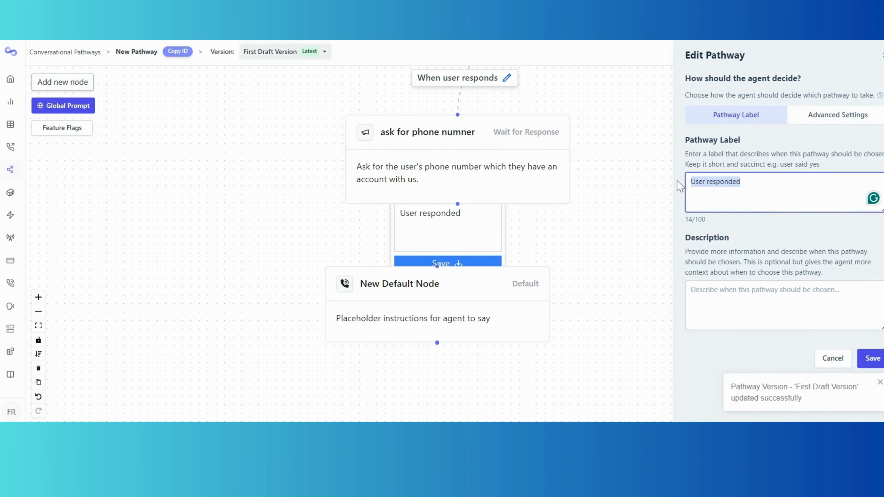
text(when yo)
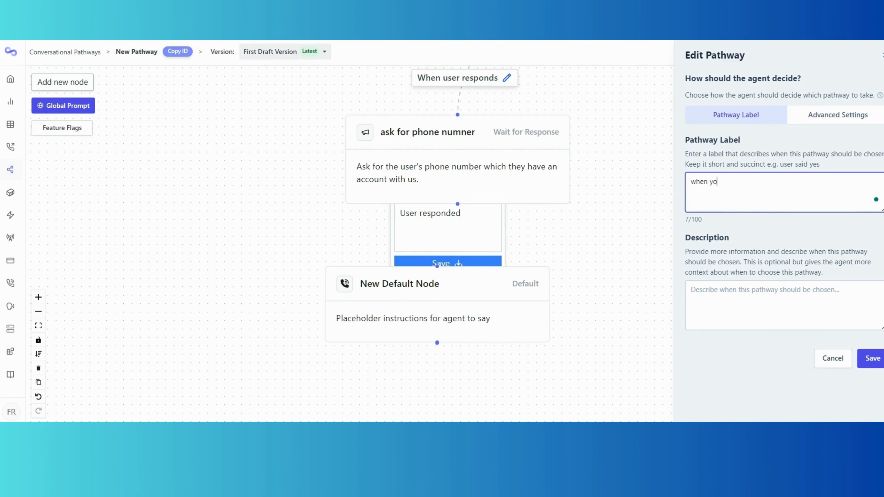
text(u habe )
text(ve c)
text(aptured the)
text( user's)
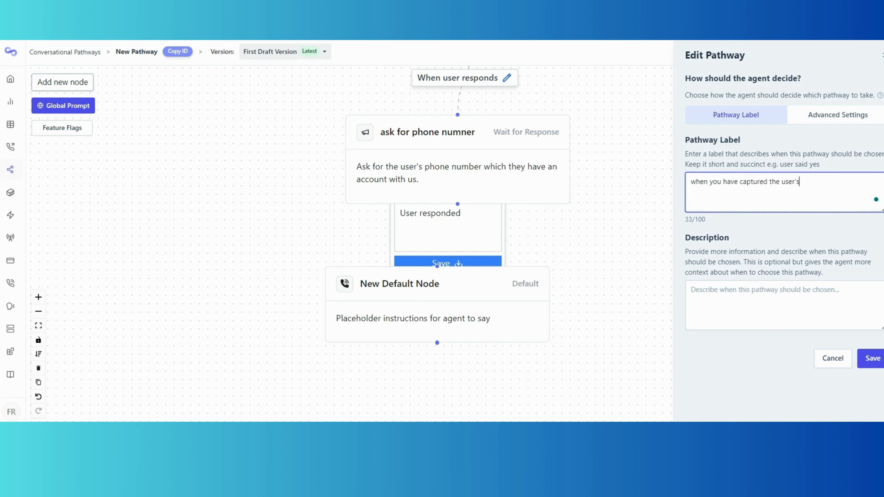
text( phone numner)
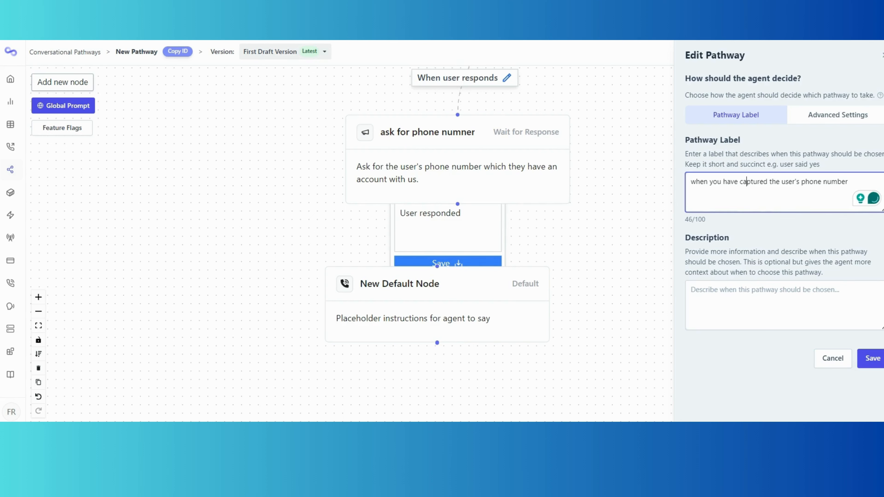
Copy the edge's label text into its description and save the edge.
key(ctrl+a)
key(ctrl+c)
key(Tab)
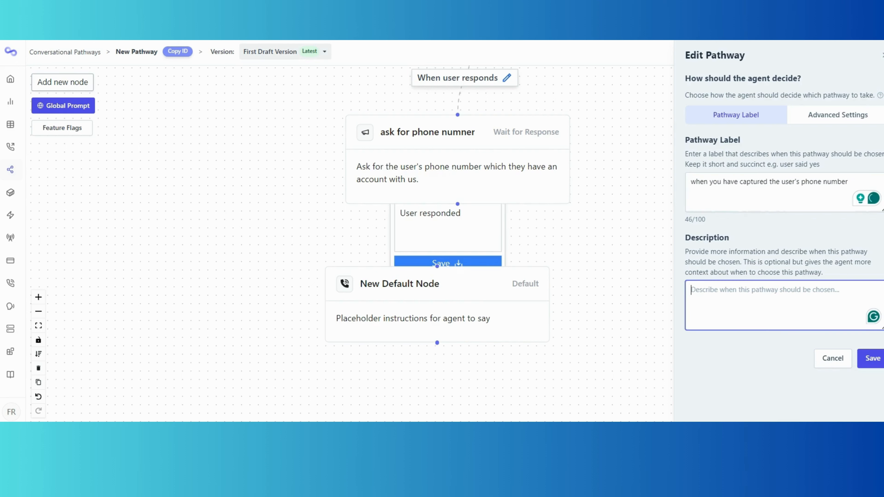
key(ctrl+v)
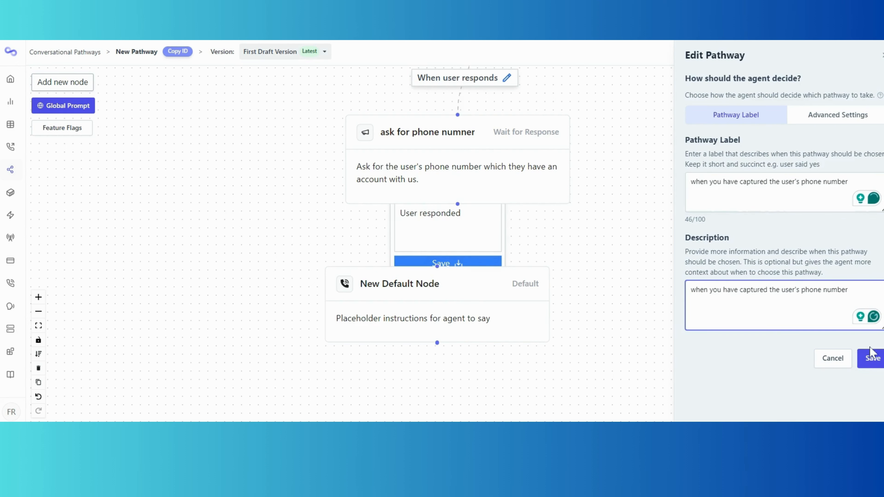
click(871, 358)
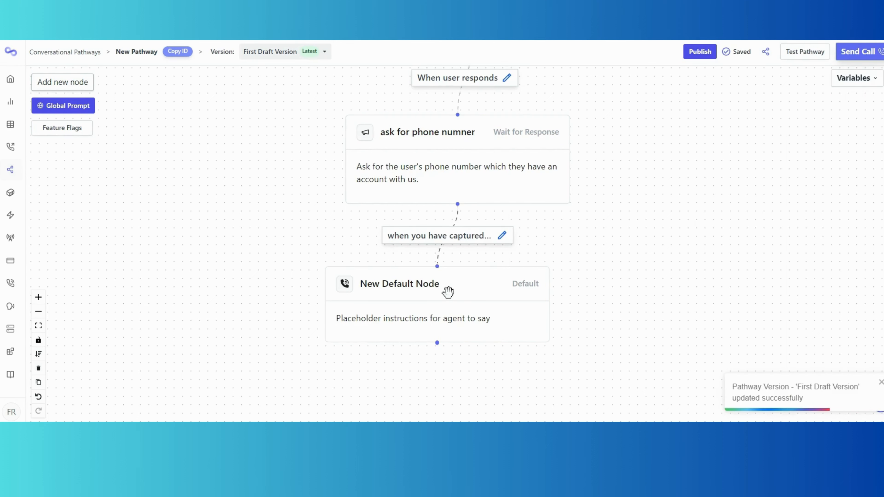
Change New Default Node's type to Webhook and name it "verify the phone number".
click(448, 292)
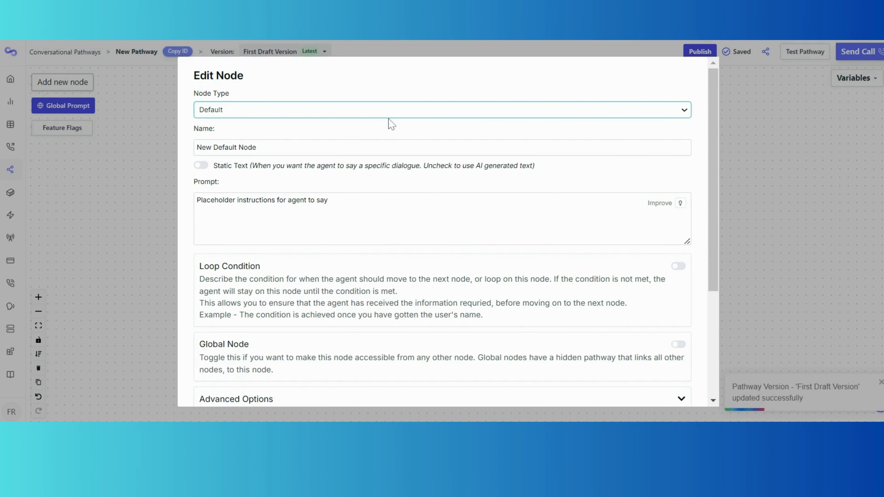
click(263, 193)
key(Tab)
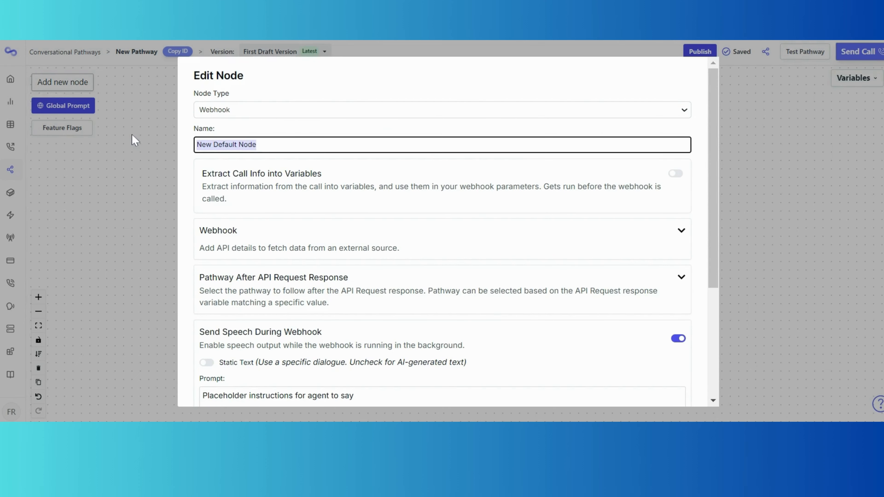
text(v)
key(BackSpace)
text(ver)
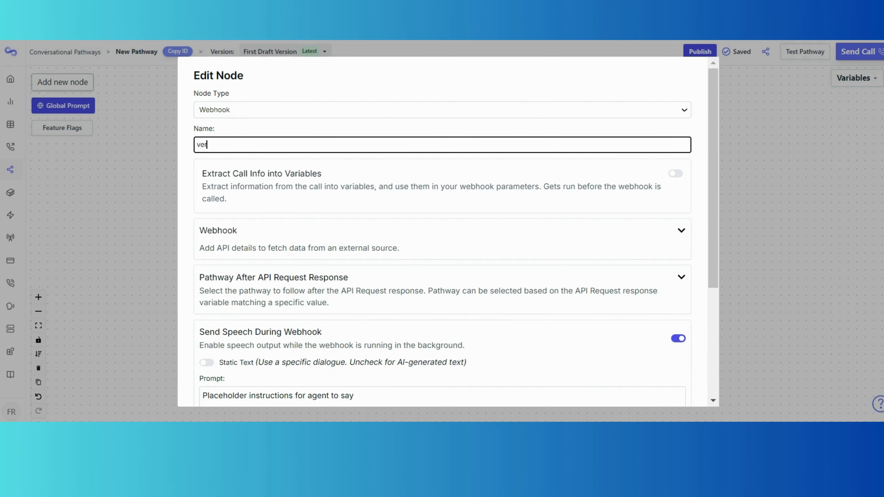
text(ify the phone number)
Expand the node's webhook API details and set the request method to POST.
scroll(408, 187, down, 2)
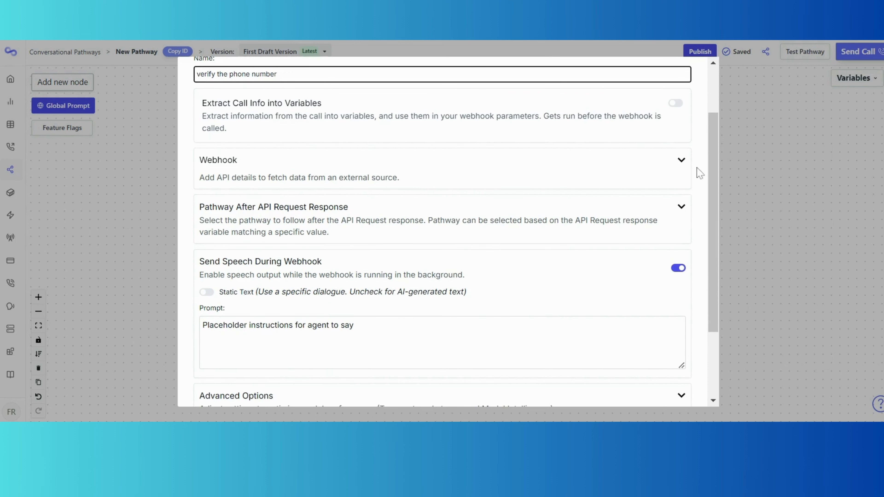
click(681, 166)
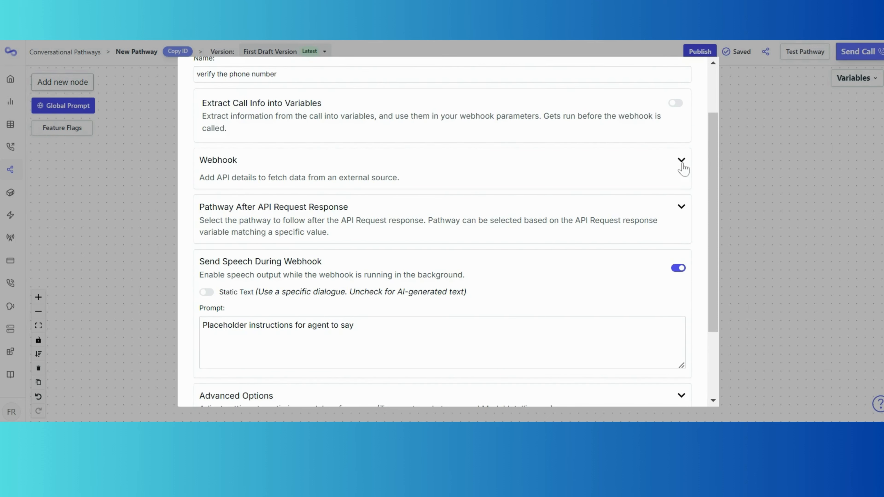
scroll(501, 138, down, 2)
click(470, 122)
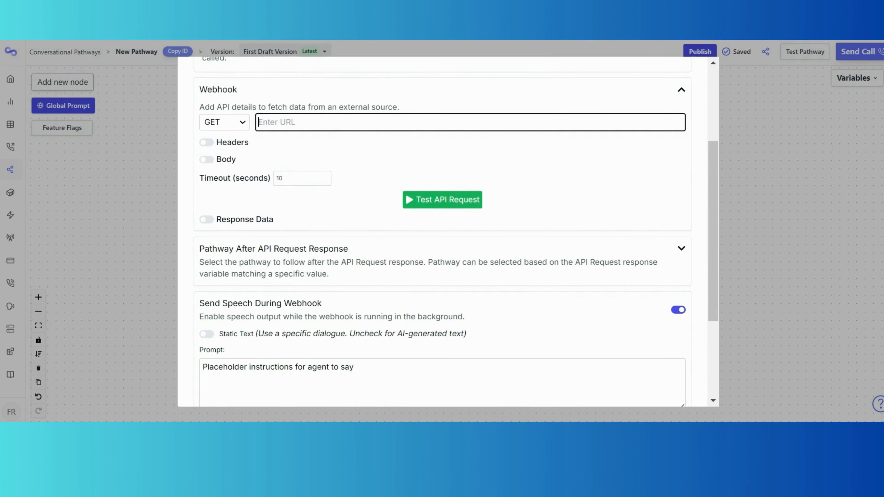
scroll(282, 139, up, 2)
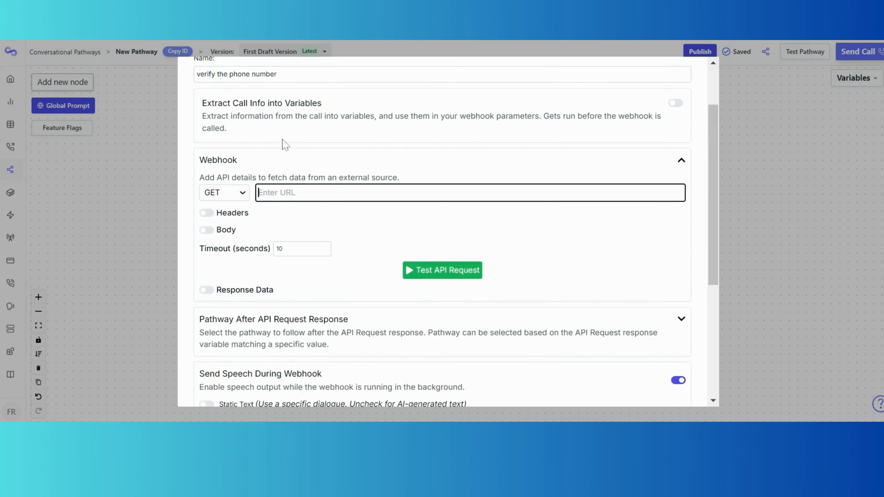
click(247, 192)
click(233, 238)
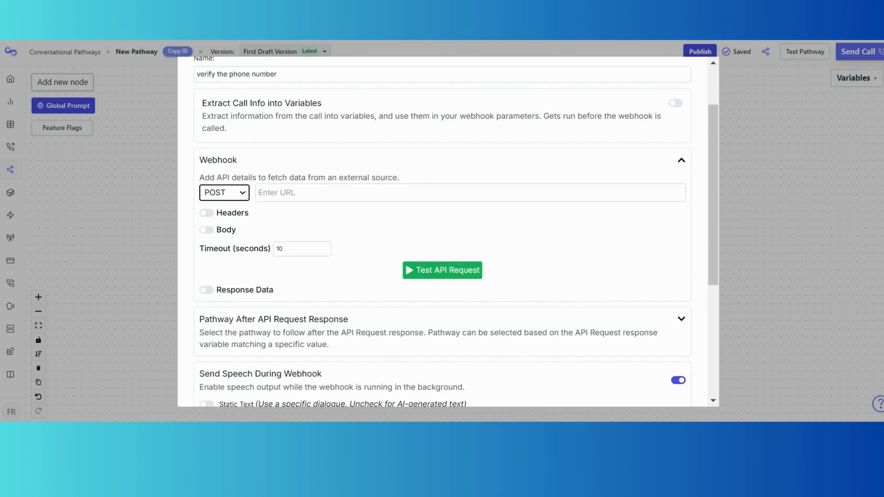
Enable the webhook's request body and split its braces onto separate lines with an empty line between them.
click(323, 191)
scroll(265, 181, down, 2)
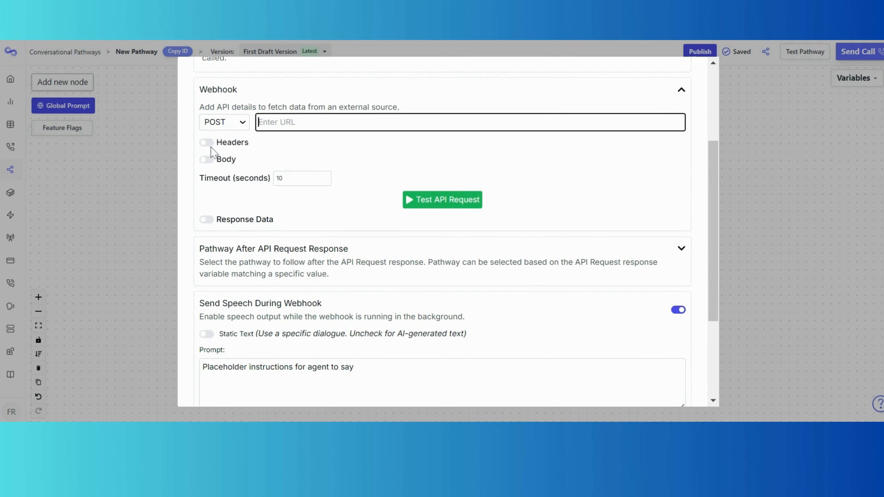
click(207, 161)
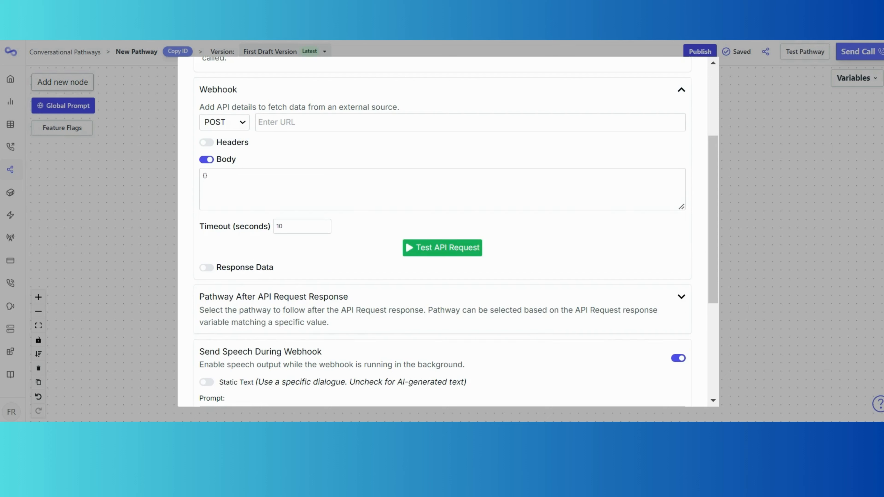
click(222, 180)
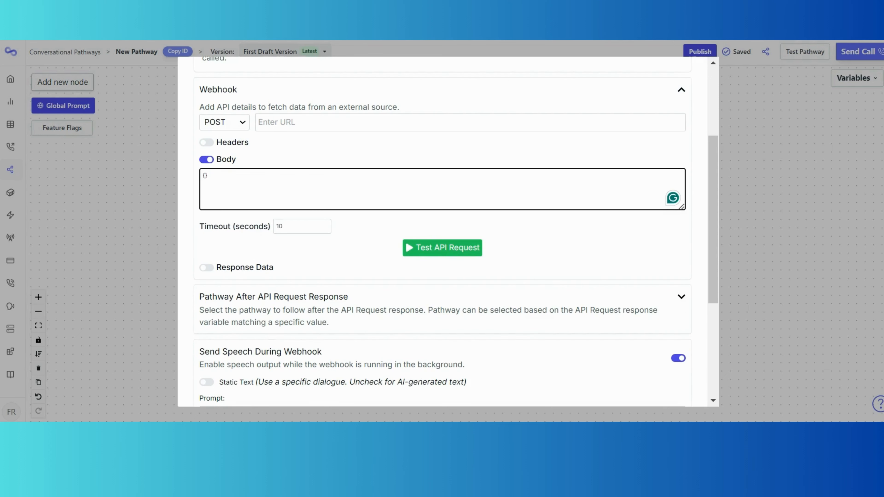
key(Return)
key(Return)
key(Up)
Add a "phone" entry with the value "{{phone_number}}" inside the braces of the request body.
text("")
text(ph)
text(one)
text( :)
key(Left)
text("")
key(Left)
text({{})
key(Left)
text(phone_number)
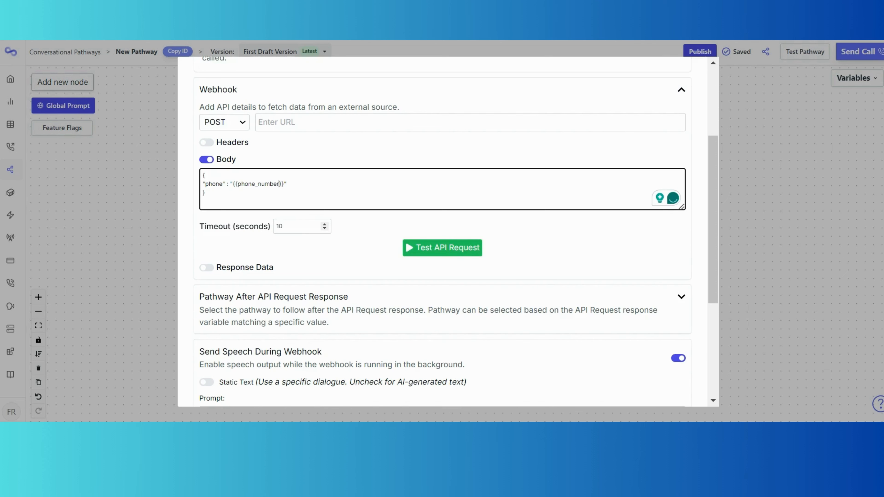
Enable response data extraction and define the variable "found" with the JSONPath "$.found".
scroll(288, 215, down, 2)
click(206, 198)
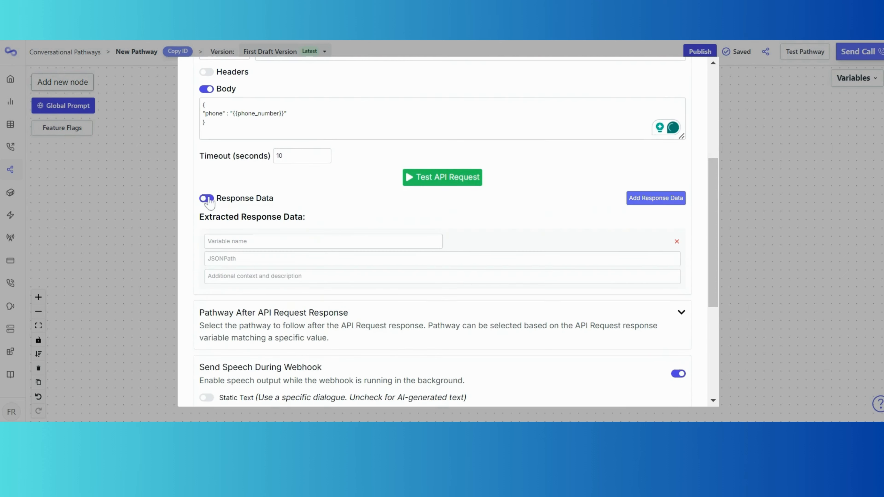
scroll(231, 214, down, 2)
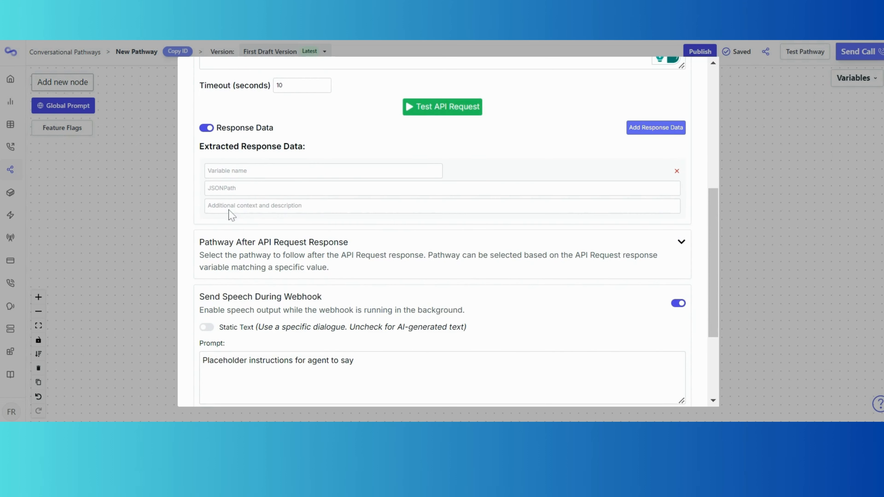
click(262, 170)
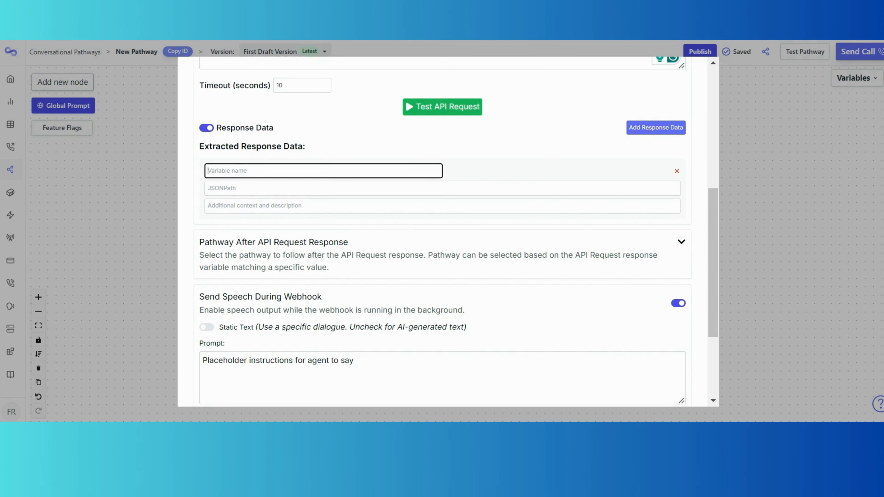
text(found)
key(Tab)
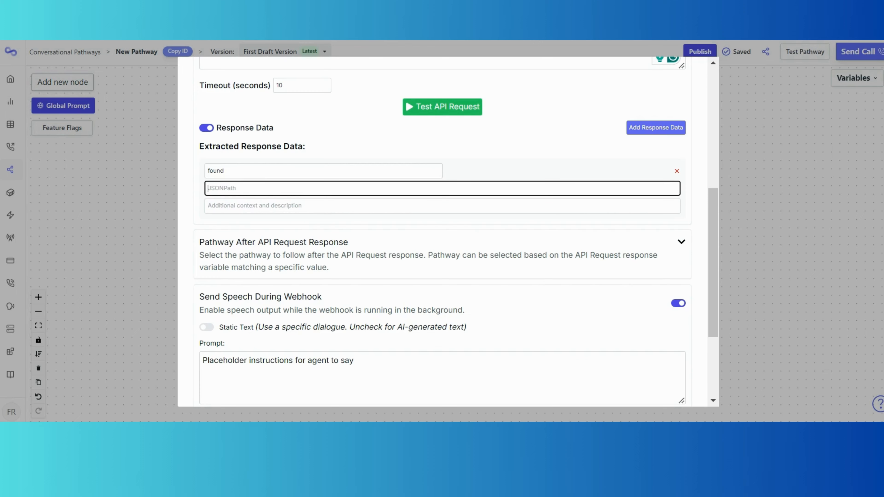
text($.found)
Expand the webhook node's Pathway After API Request Response settings.
scroll(344, 246, down, 2)
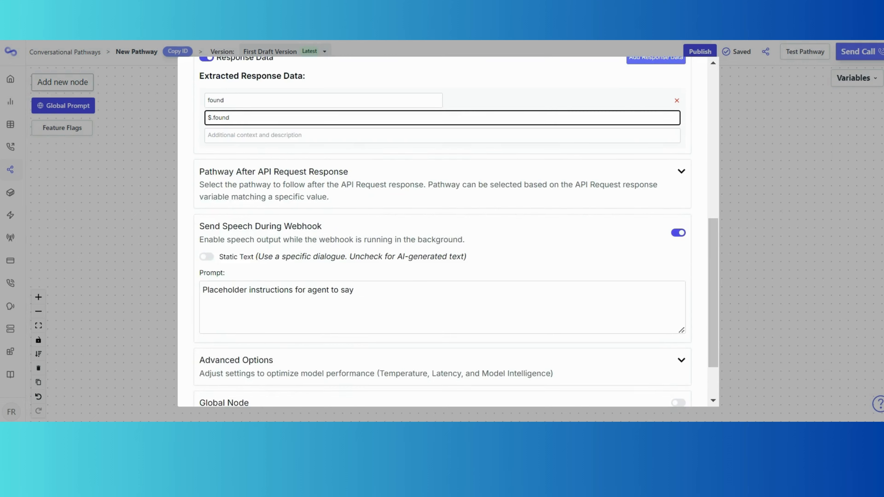
click(683, 177)
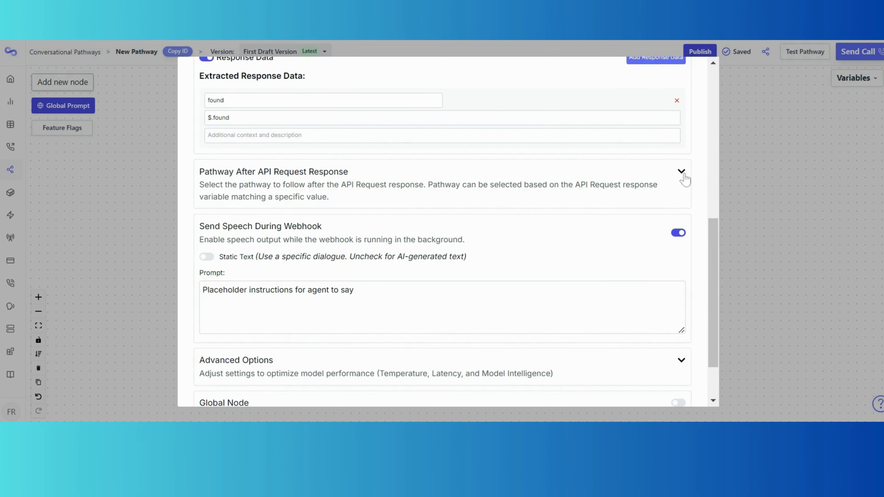
click(681, 241)
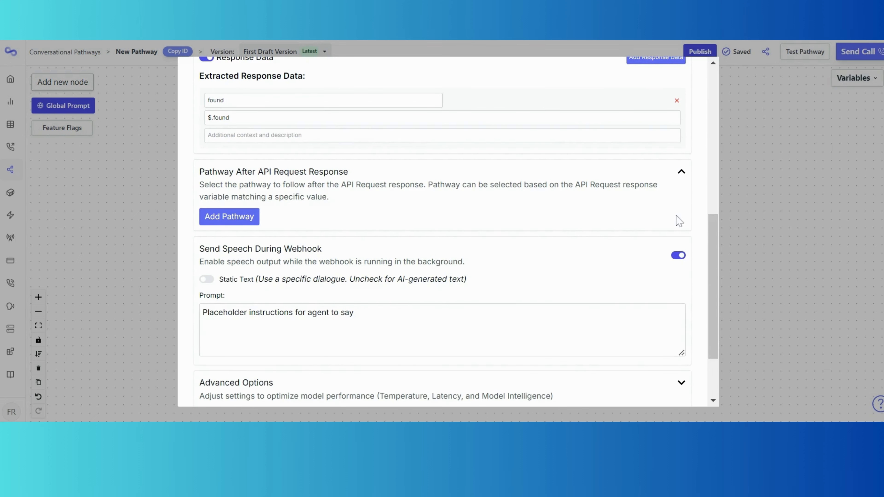
Make the speech during the webhook static text reading "Please hold on a moment" and save the node.
scroll(678, 221, down, 3)
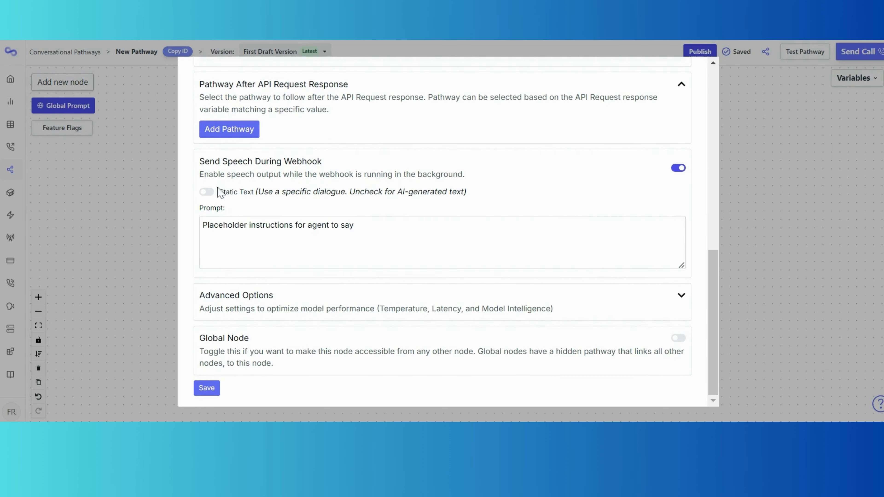
click(207, 192)
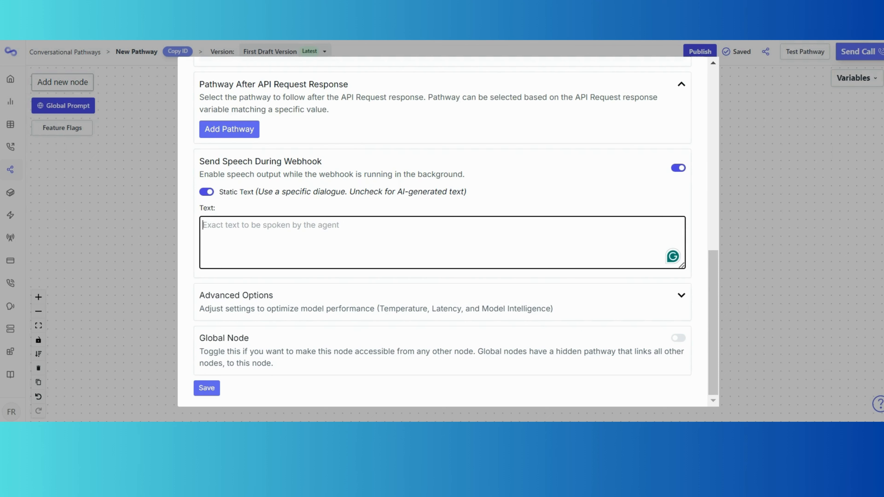
text(Please hold on a)
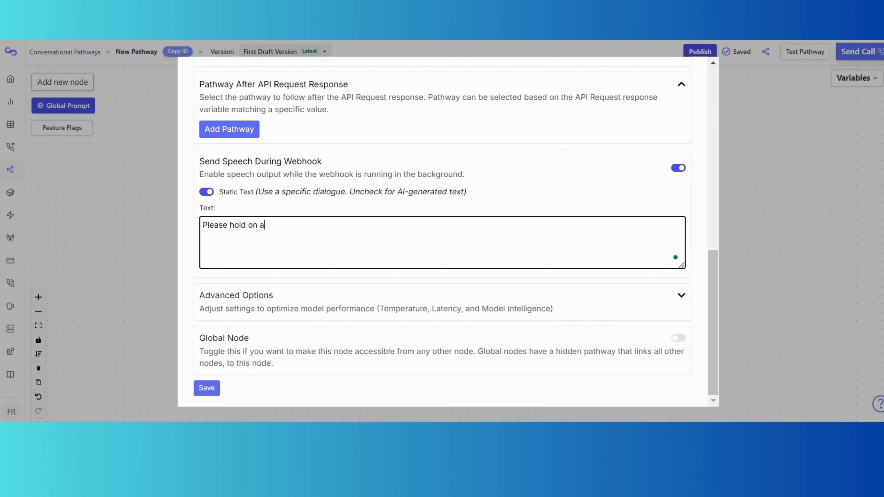
text( moment)
click(222, 384)
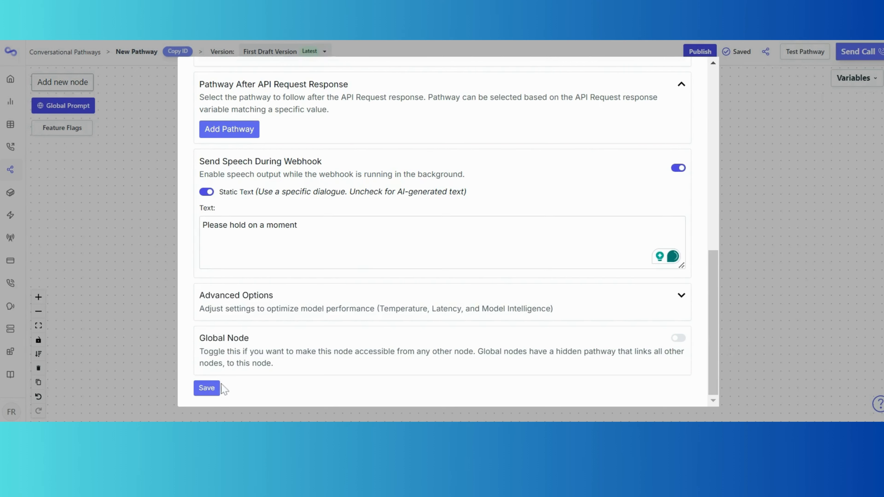
click(215, 387)
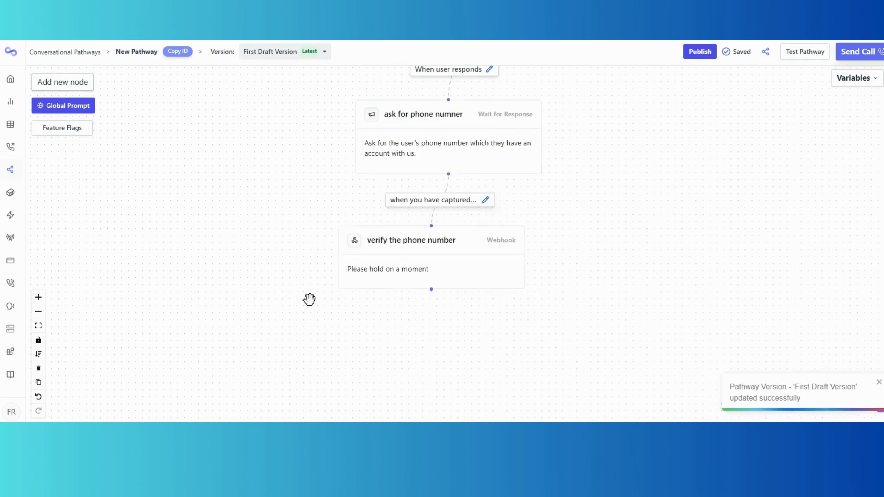
Add two default nodes and place them side by side below the "verify the phone number" node.
click(432, 194)
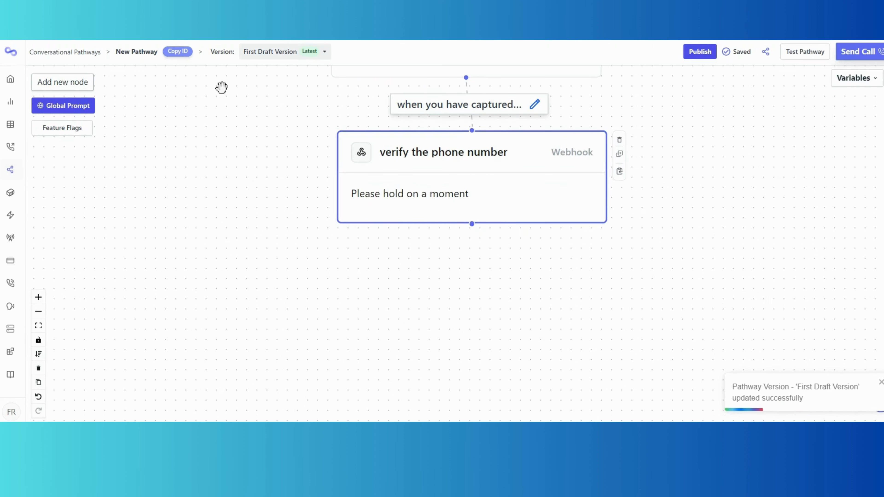
click(57, 81)
click(756, 131)
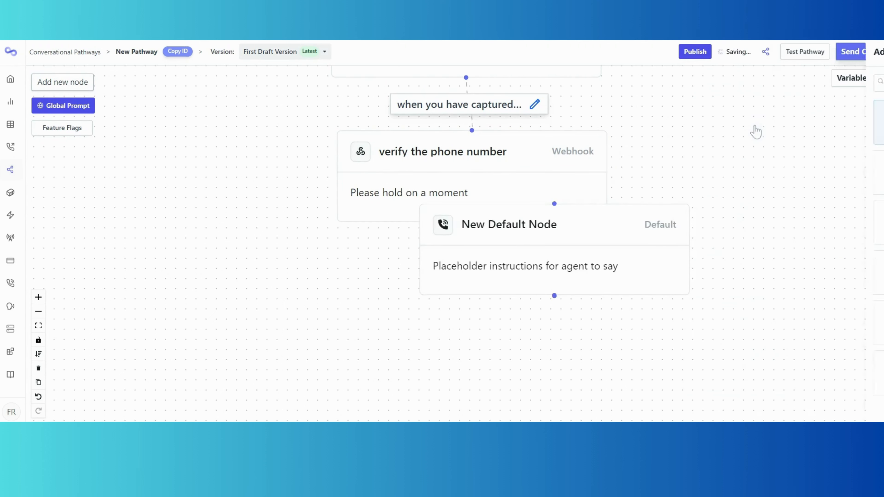
drag(626, 234, 440, 308)
click(80, 84)
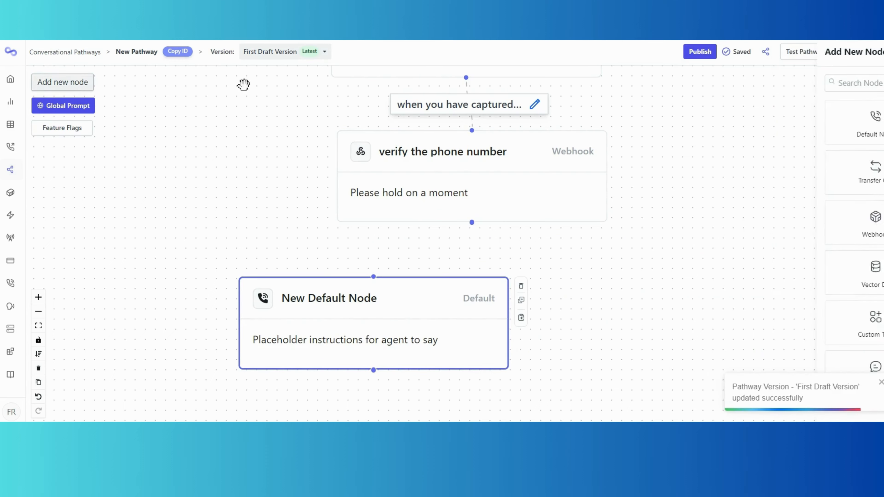
click(752, 120)
drag(623, 203, 735, 283)
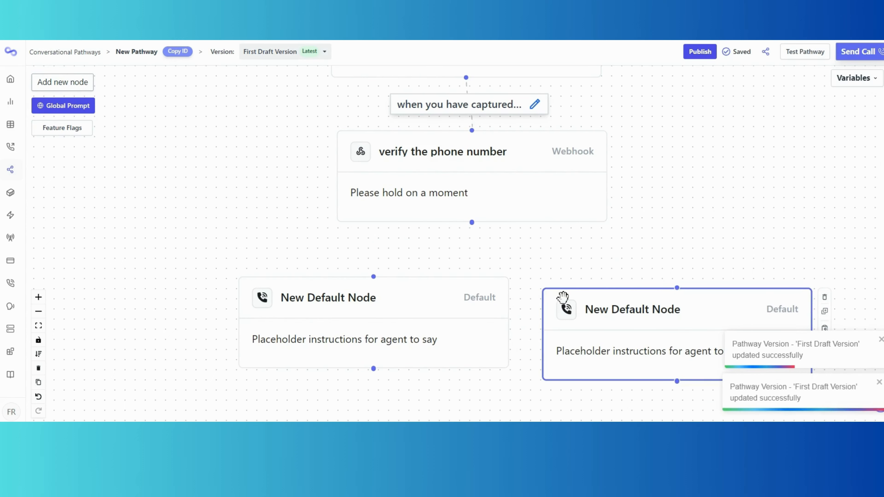
drag(414, 294, 375, 327)
Rename the left of the two new default nodes "was found".
double_click(300, 337)
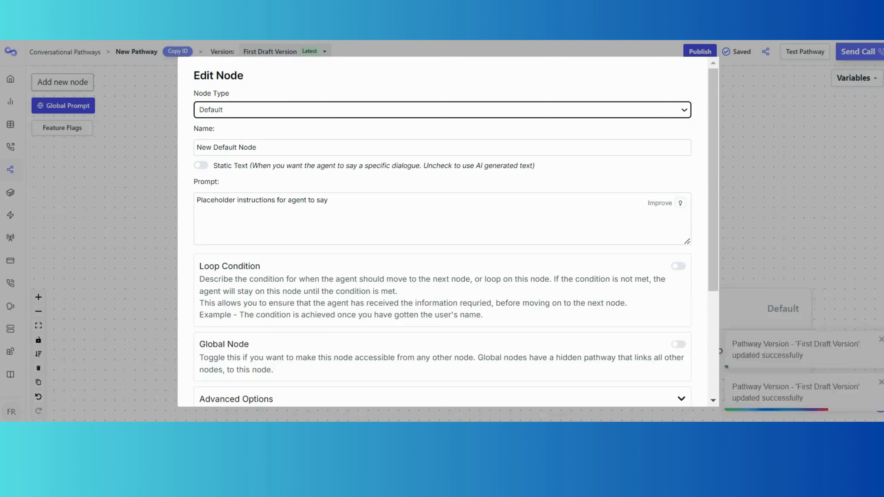
drag(224, 147, 190, 158)
text(was found)
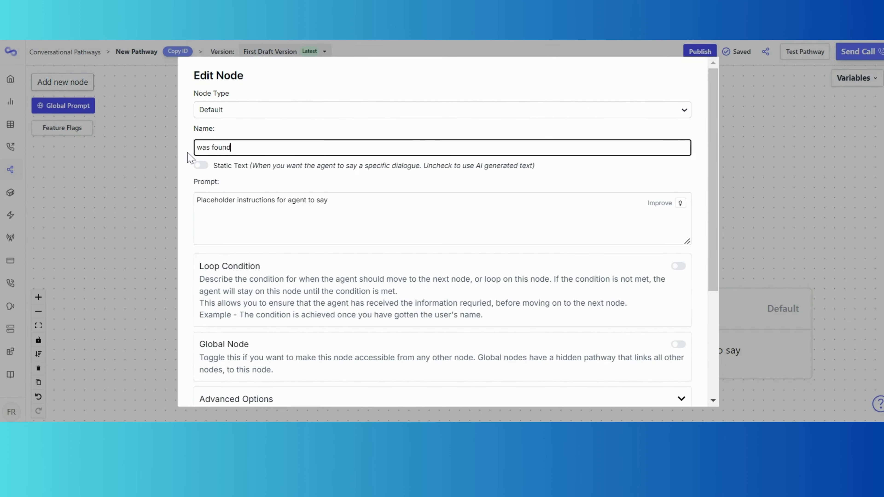
Replace the node's prompt with "Let the users know that you have successfully located their account." and save the node.
click(239, 200)
key(ctrl+a)
key(BackSpace)
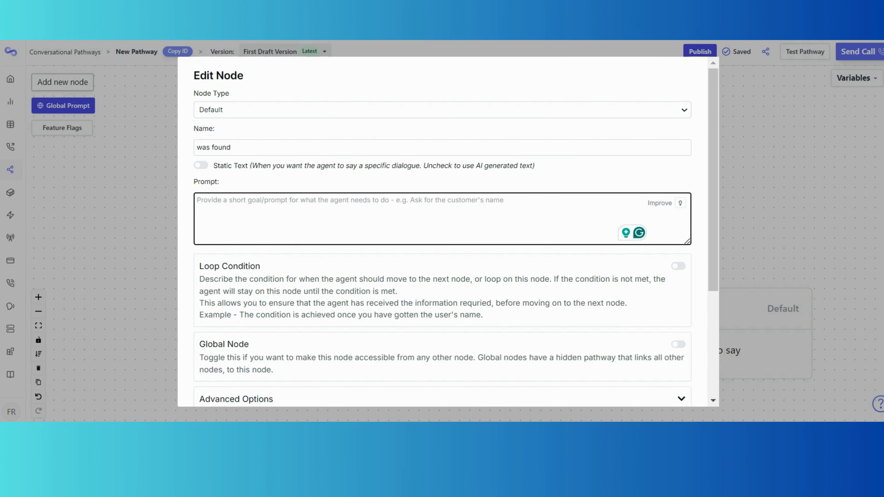
text(Let th)
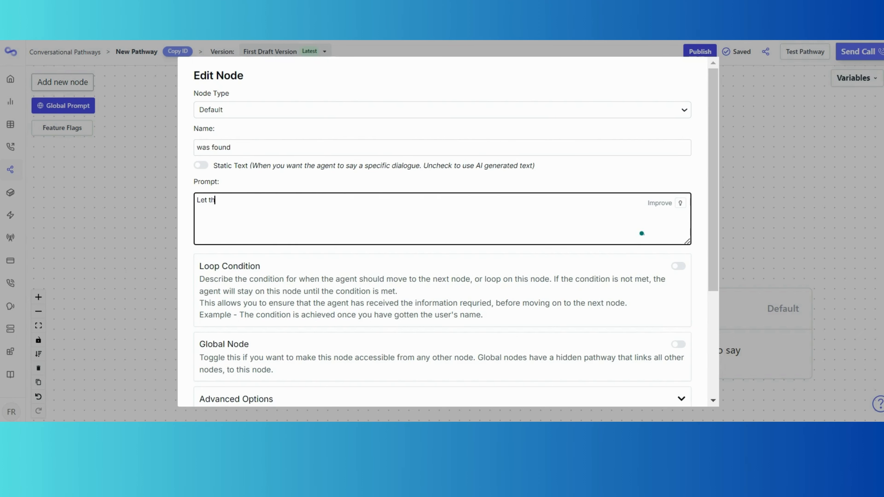
text(e users know that you have su)
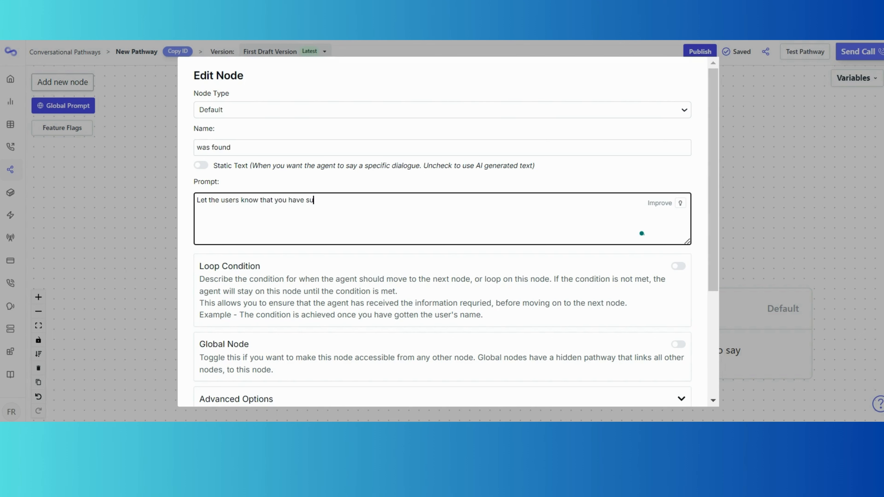
text(ccessfully located their account.)
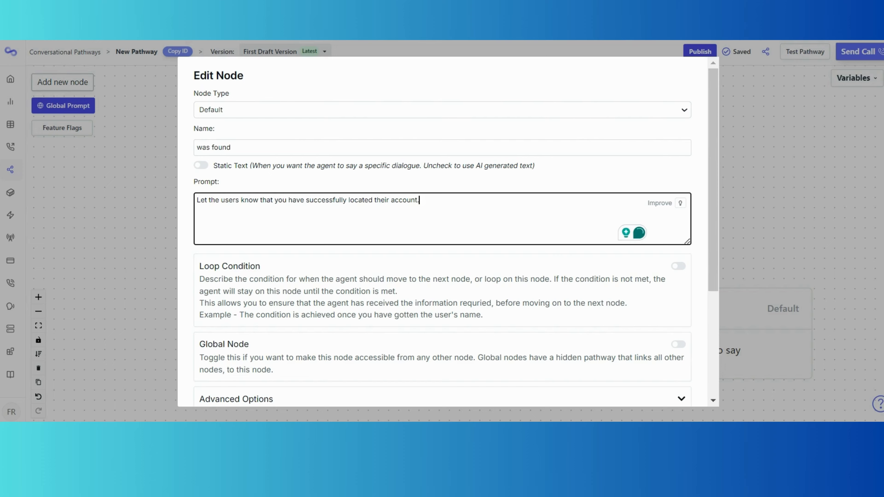
scroll(448, 231, down, 4)
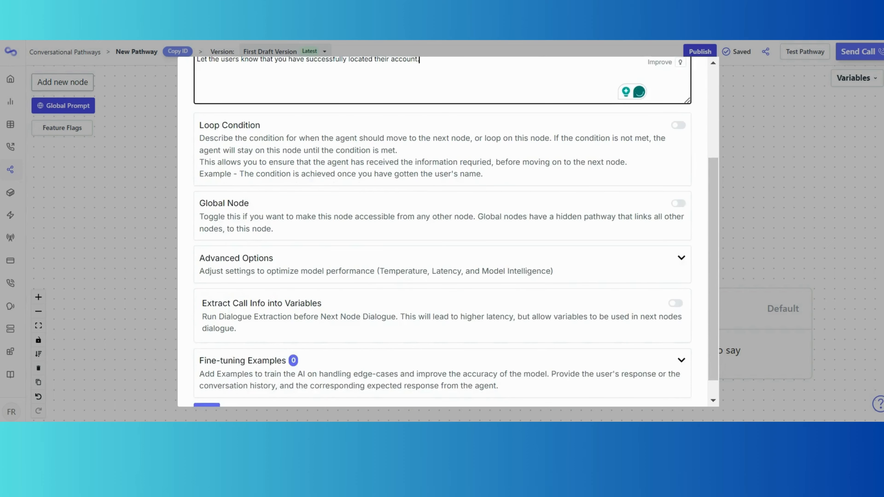
scroll(392, 235, down, 1)
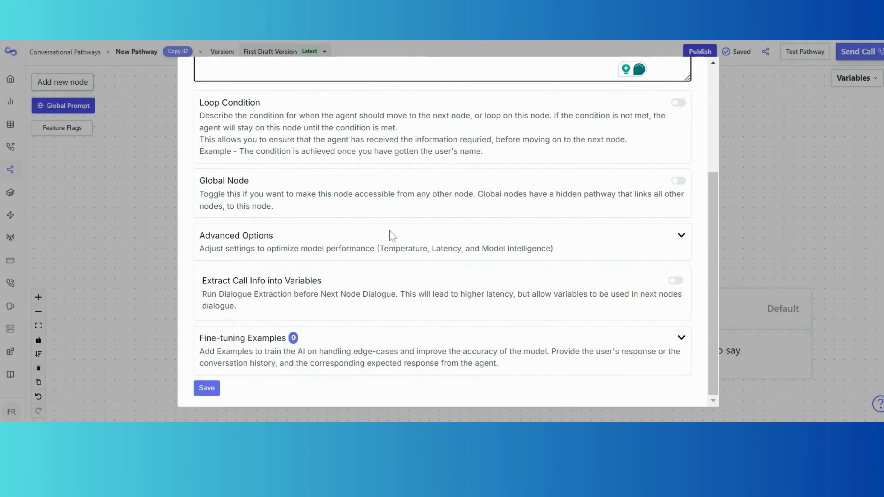
click(202, 389)
Open the remaining New Default Node for editing and rename it "wasn't found".
click(590, 379)
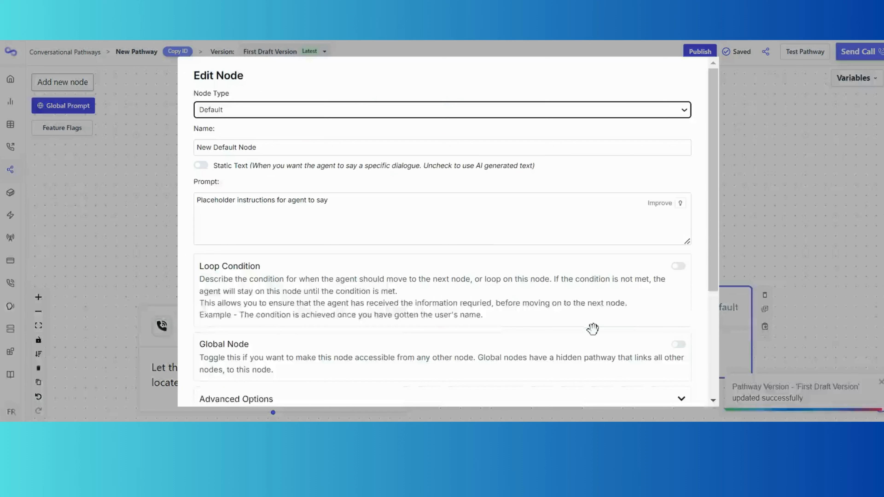
click(310, 148)
key(ctrl+a)
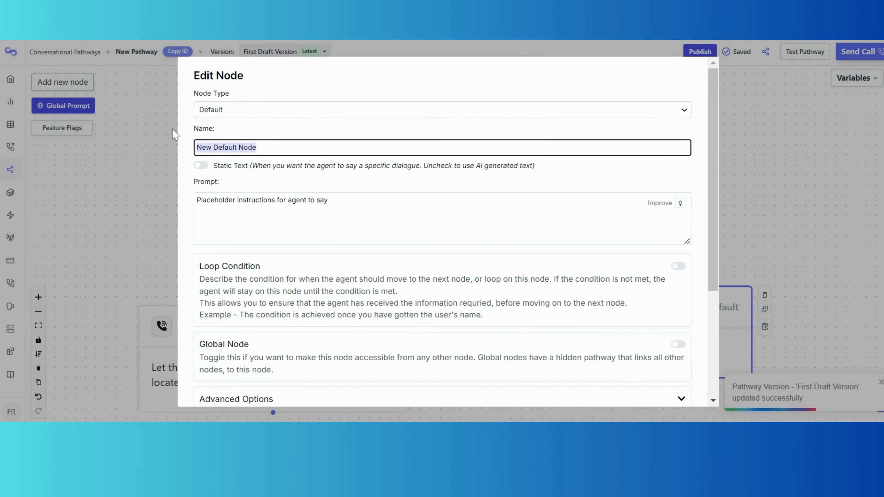
text(wasn't)
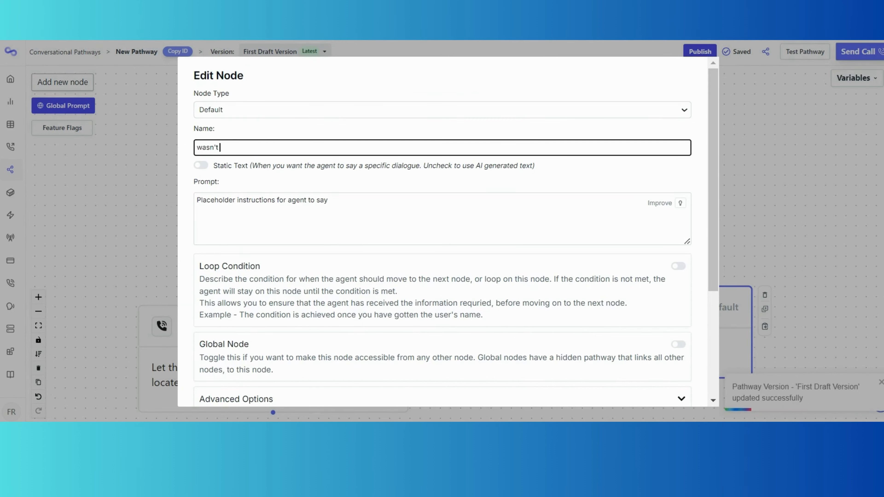
text( found)
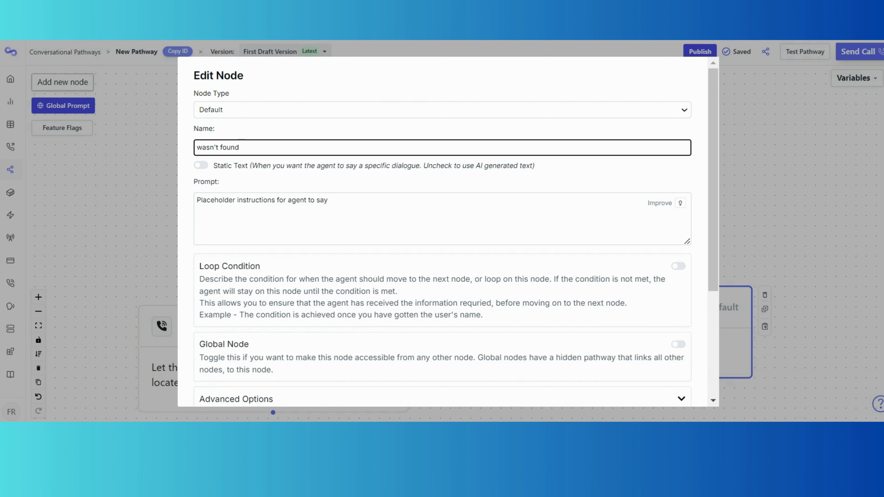
Replace the prompt with "let the user's know you couldn't locate their account and they shall try one more time!" and save the node.
click(243, 200)
key(ctrl+a)
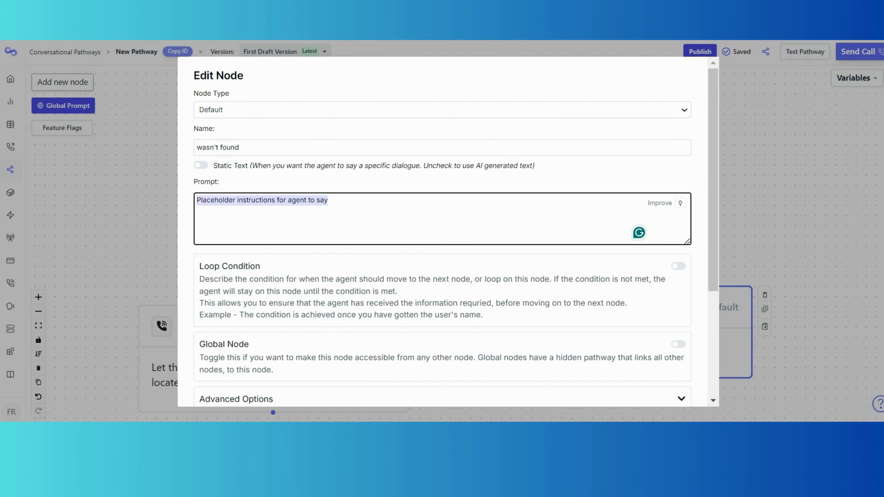
text(lea)
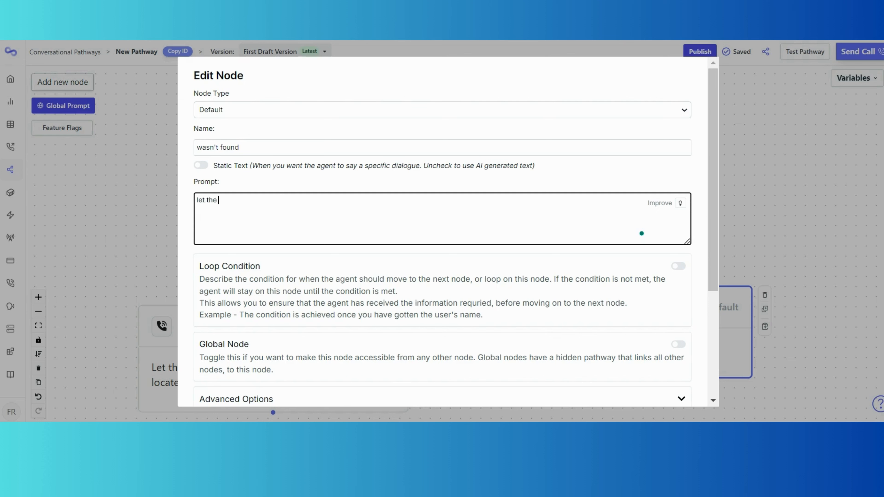
text(know you couldn't locate their account and they shall try one more tm)
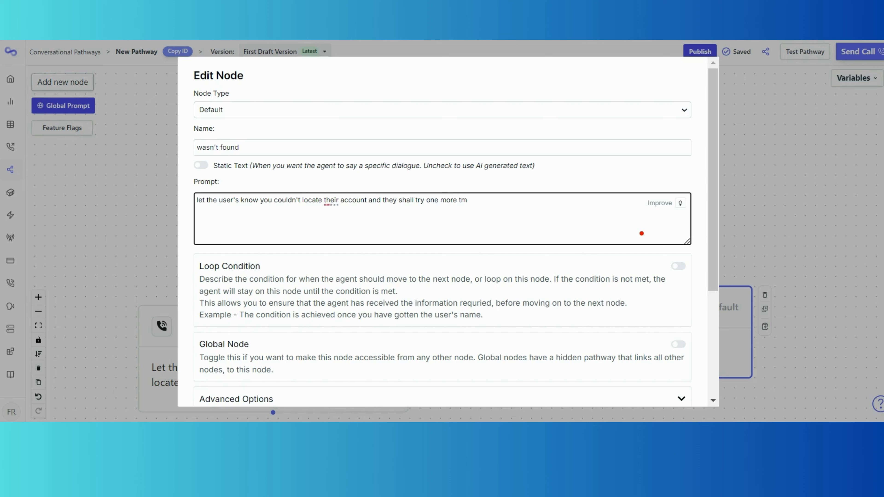
key(BackSpace)
text(ime)
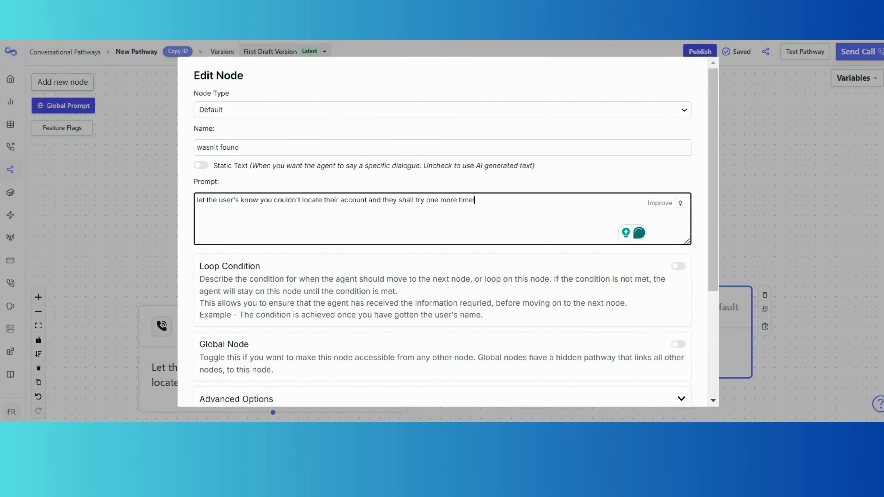
scroll(446, 233, down, 5)
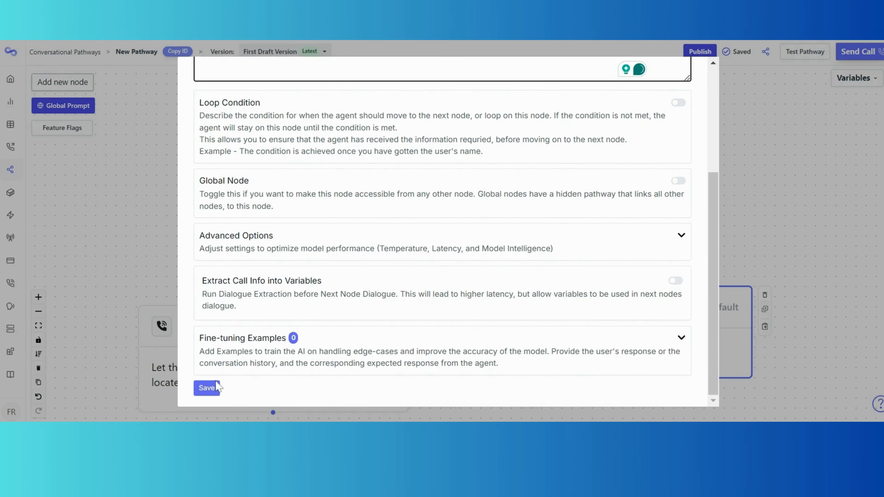
click(207, 387)
In the "verify the phone number" node, set a response pathway leading to "was found" when found contains "Yes".
drag(372, 251, 392, 230)
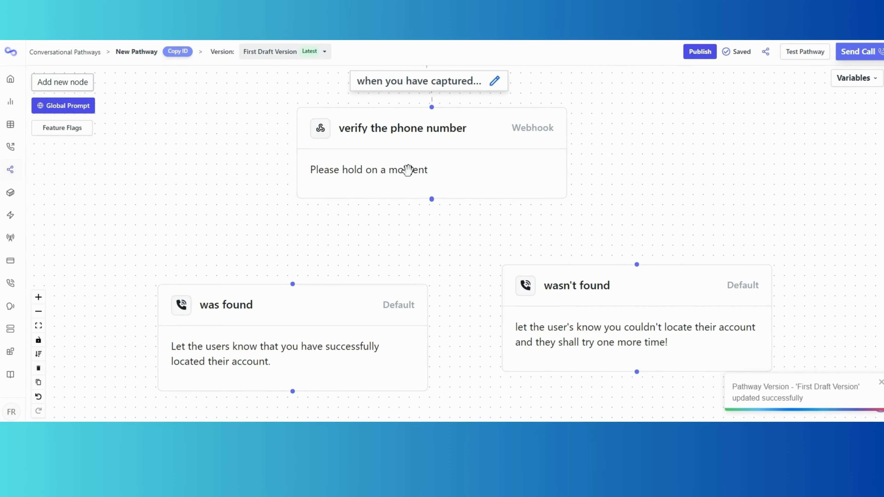
double_click(411, 158)
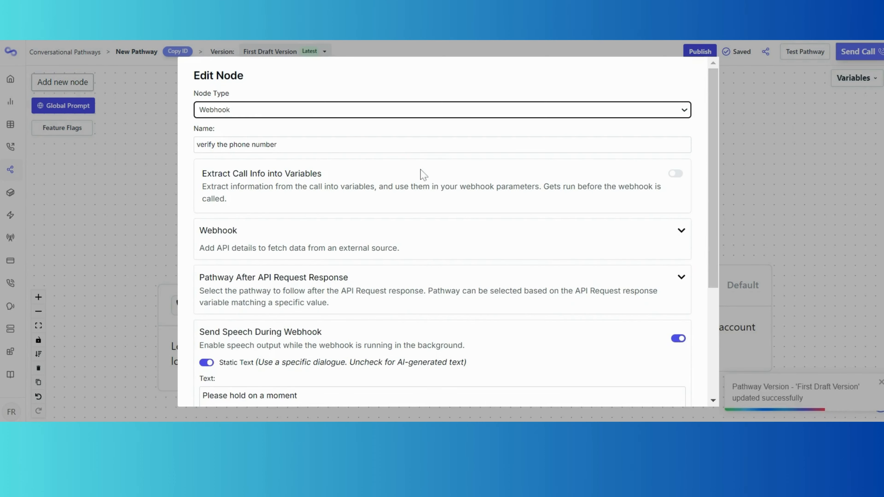
scroll(421, 173, down, 4)
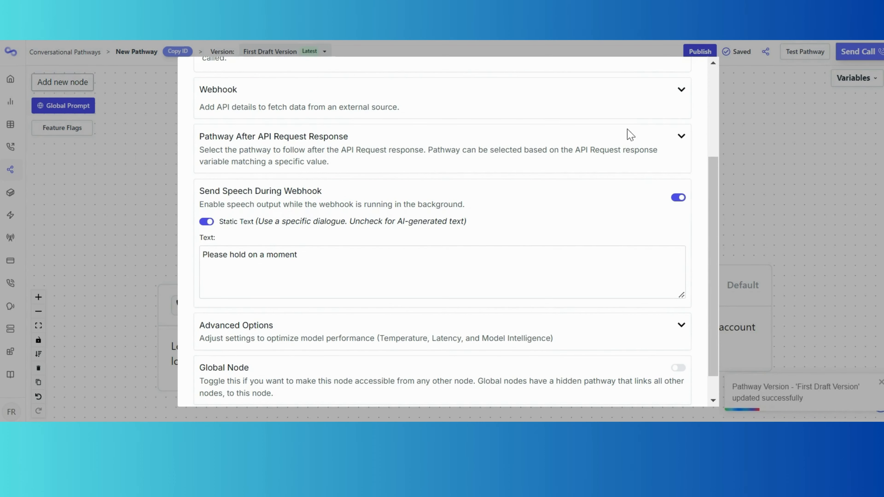
click(681, 136)
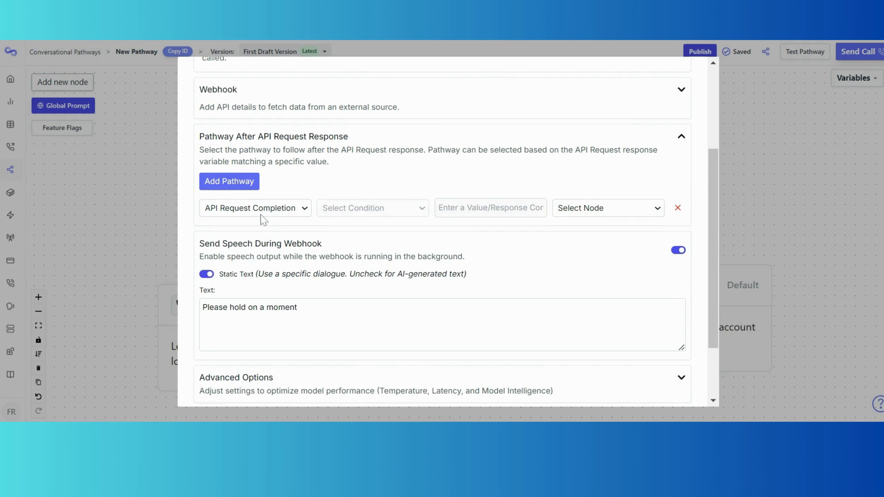
click(288, 206)
click(267, 222)
click(343, 214)
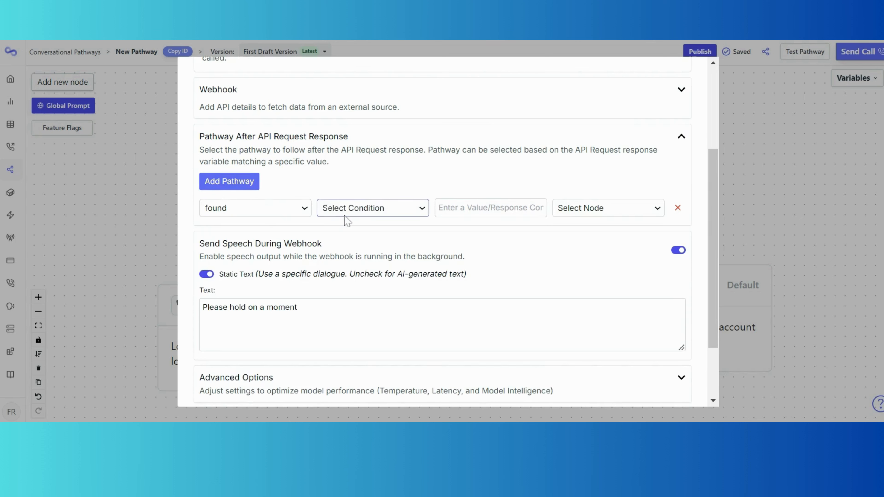
click(346, 223)
click(491, 208)
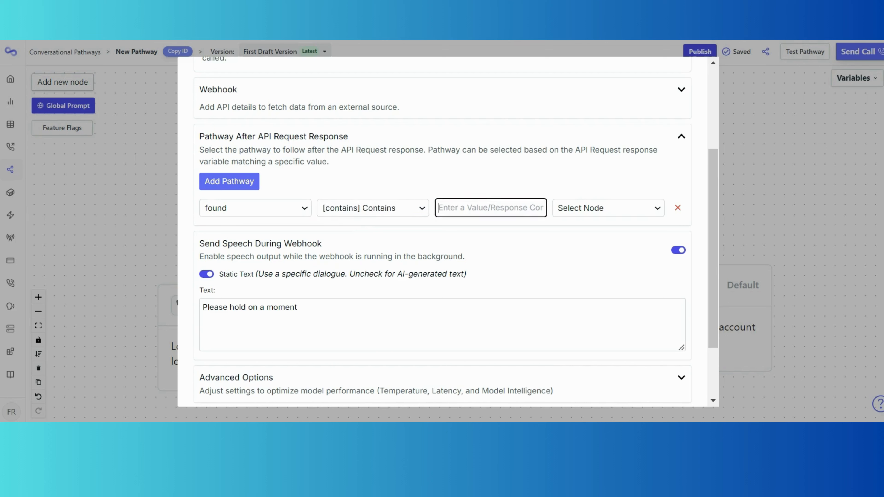
text(Yes)
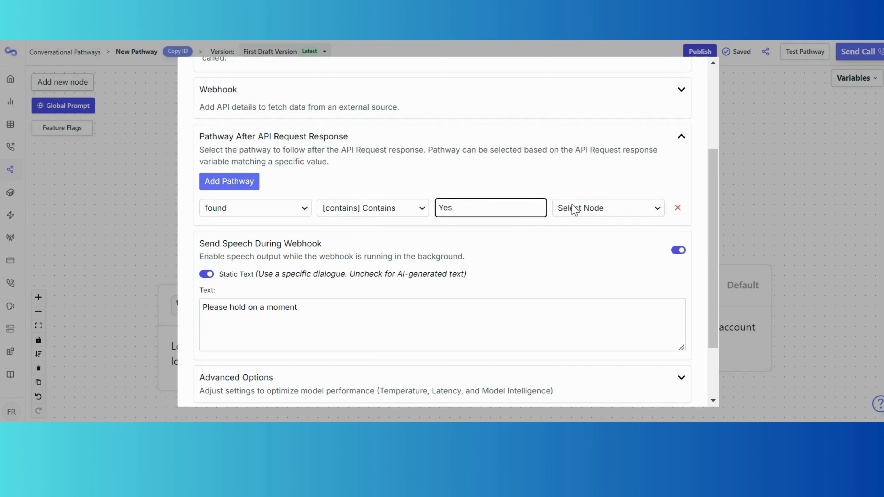
click(576, 211)
click(592, 292)
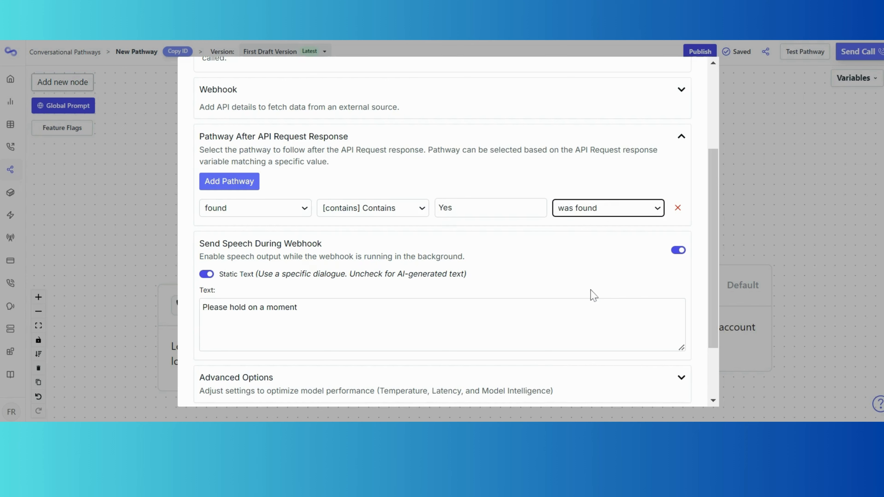
Add a second response pathway leading to "wasn't found" when found contains "No".
click(246, 183)
click(250, 238)
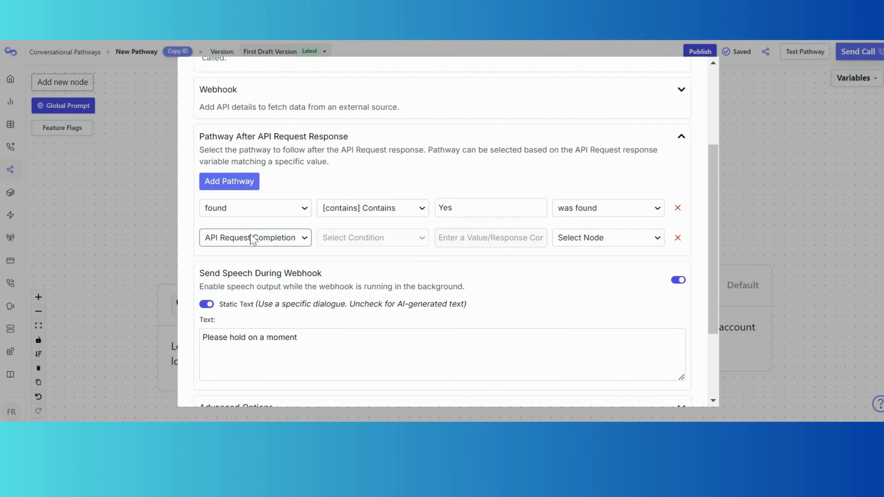
click(248, 250)
click(391, 240)
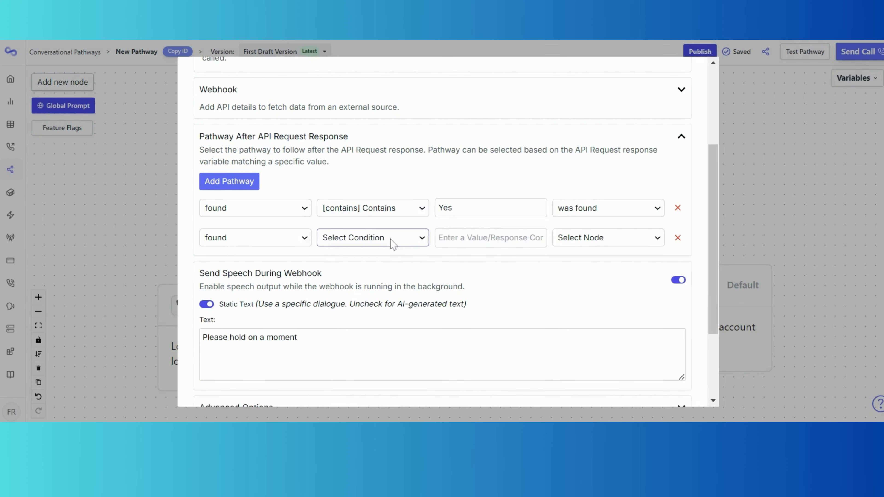
click(378, 375)
click(487, 244)
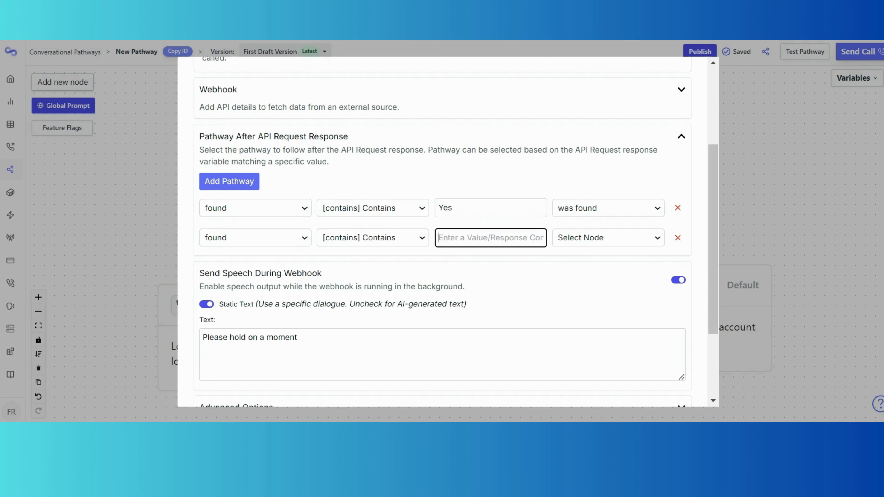
text(No)
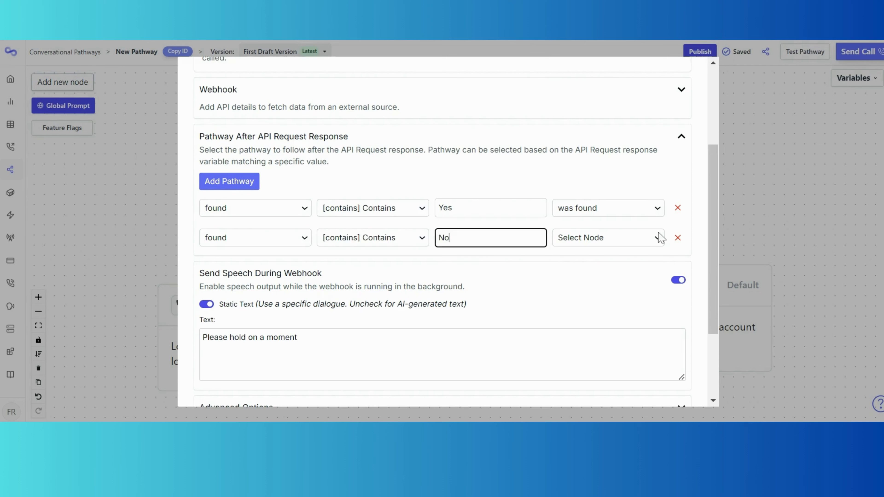
click(642, 241)
click(634, 254)
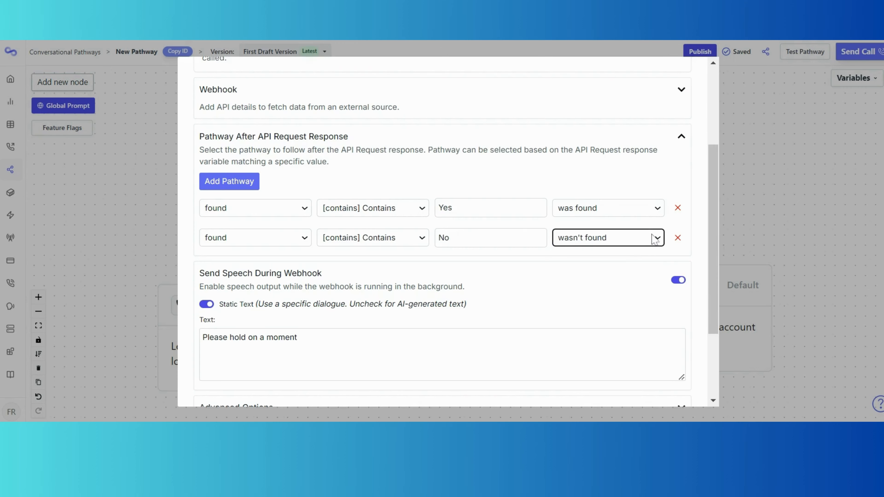
Expand the webhook's API details in the same node and open the empty URL for editing.
scroll(650, 237, up, 4)
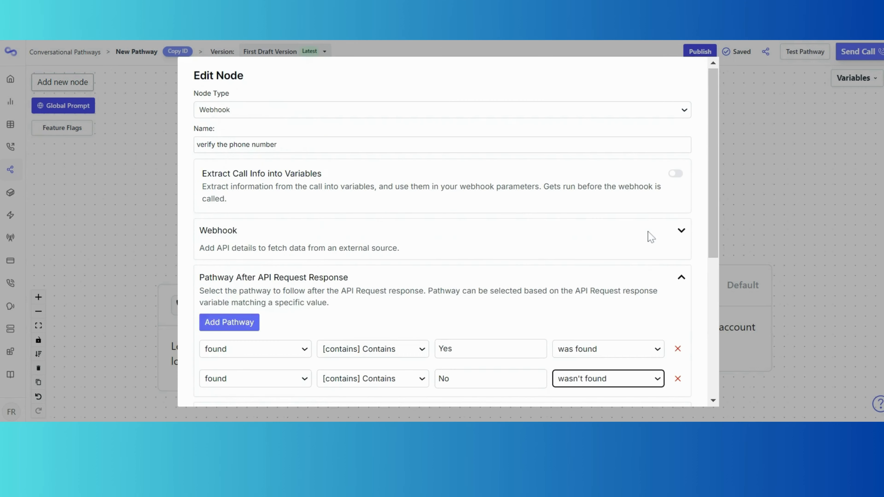
click(681, 232)
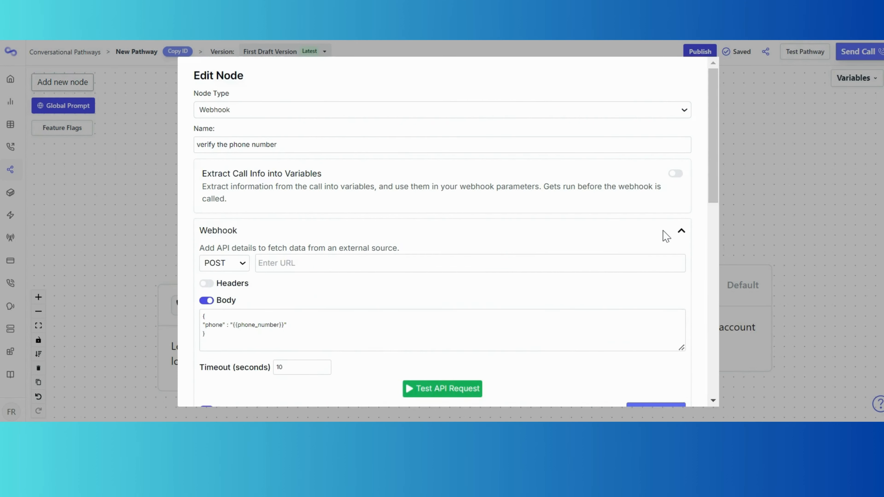
scroll(663, 237, down, 2)
scroll(659, 235, down, 9)
scroll(660, 234, up, 7)
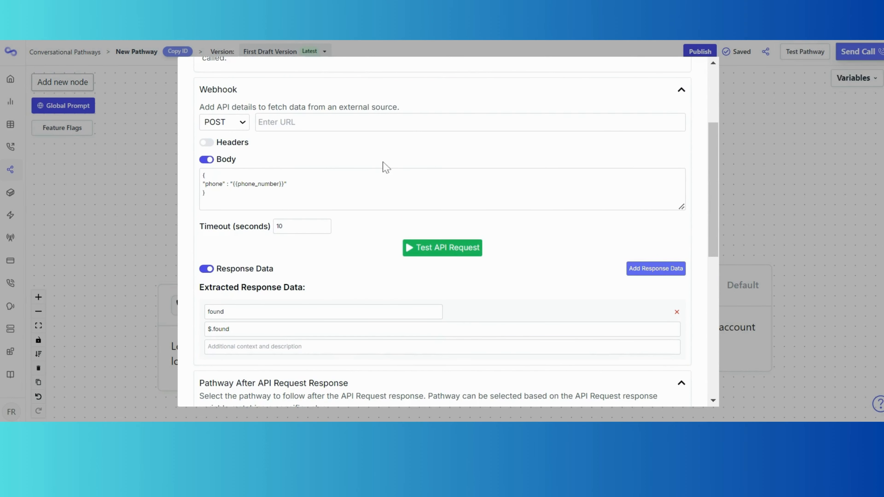
click(279, 123)
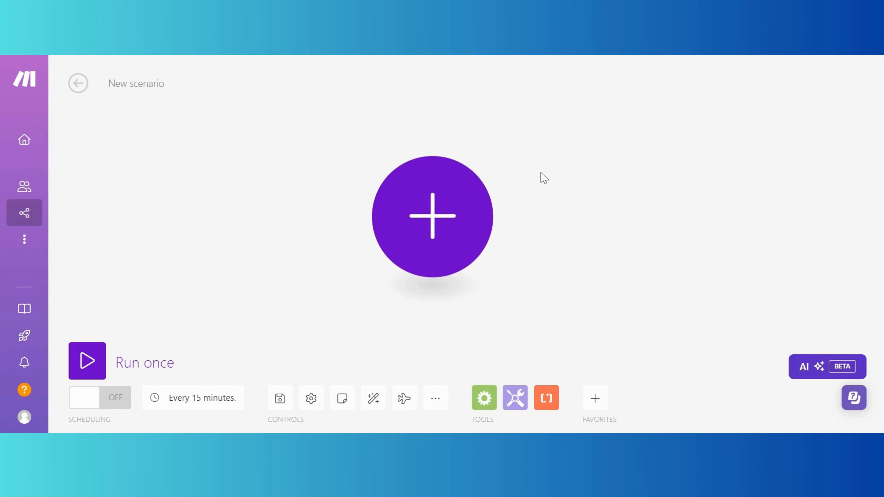
In Make, add a Custom webhook trigger to the new scenario, choose the BlandTest hook and copy its address.
click(444, 235)
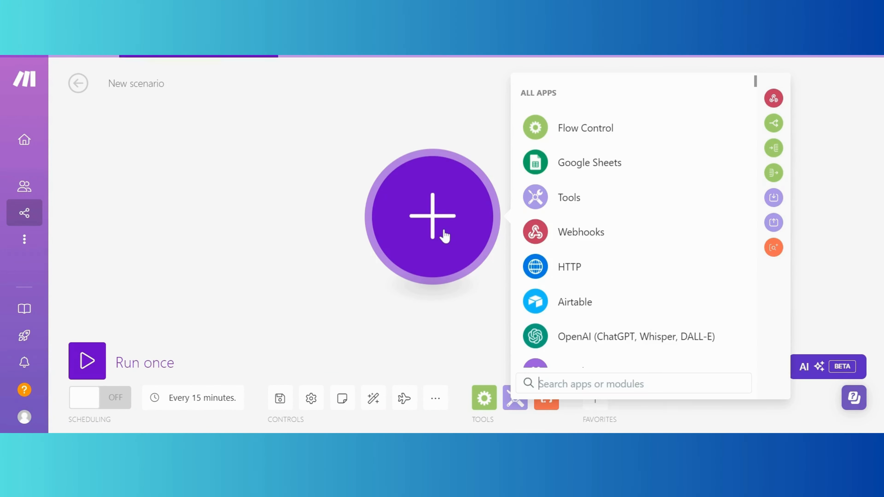
click(586, 234)
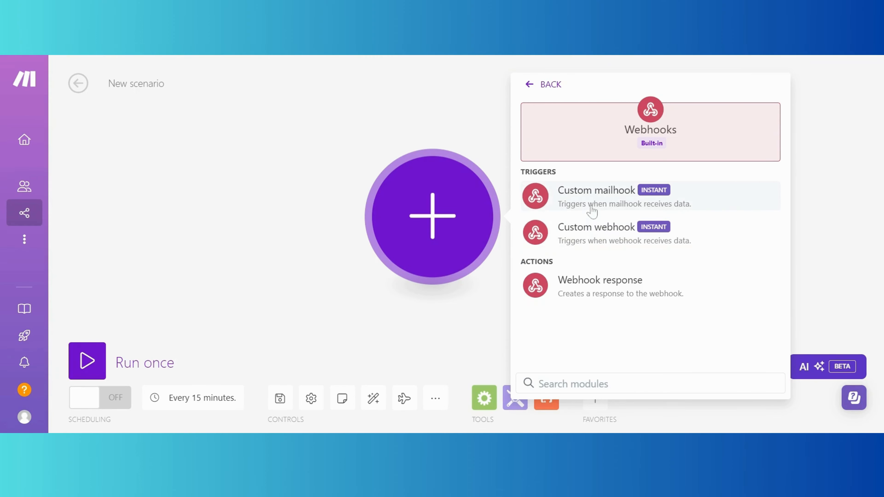
click(596, 239)
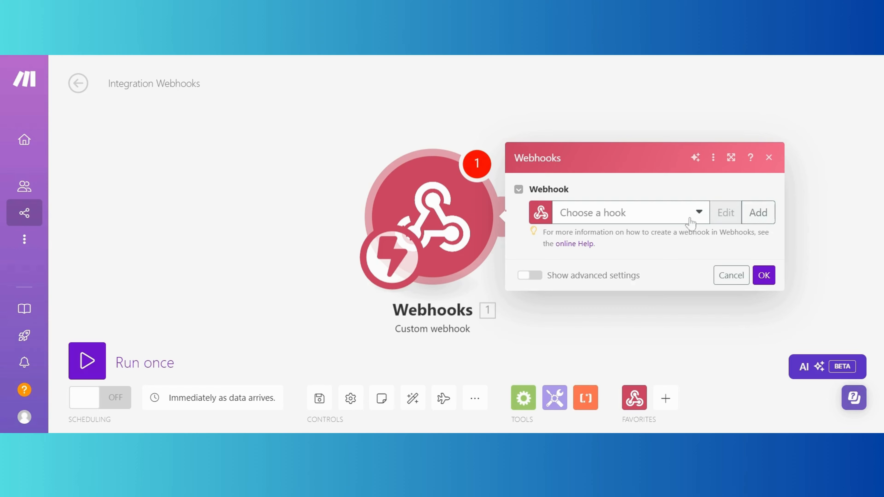
click(706, 223)
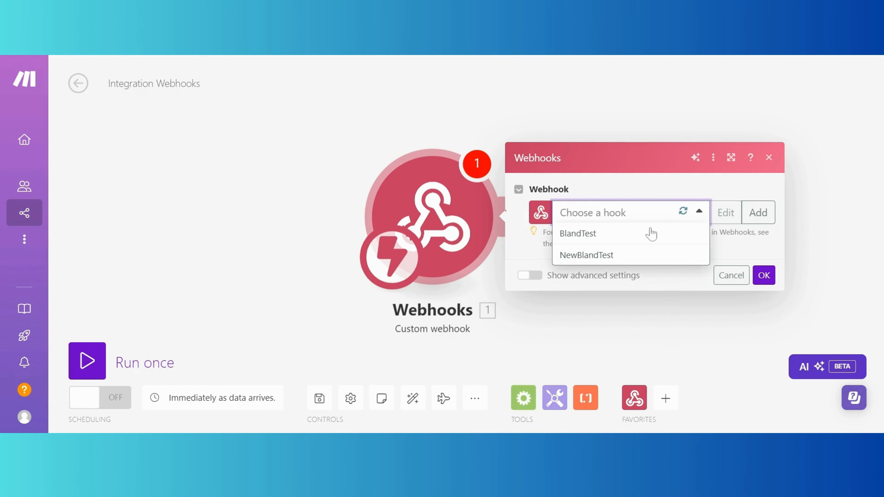
click(630, 233)
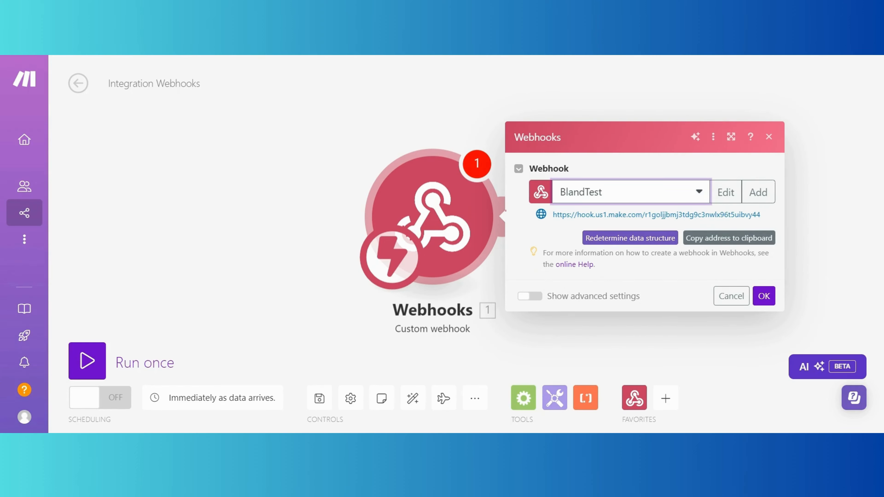
click(733, 239)
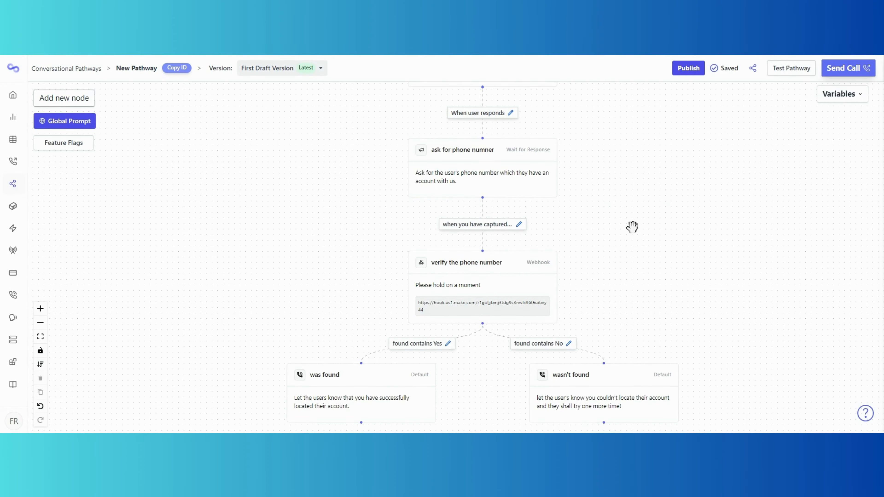
Back in Bland AI, replace the webhook URL of the "verify the phone number" node with the Make webhook address and save the node.
scroll(633, 227, up, 1)
double_click(501, 333)
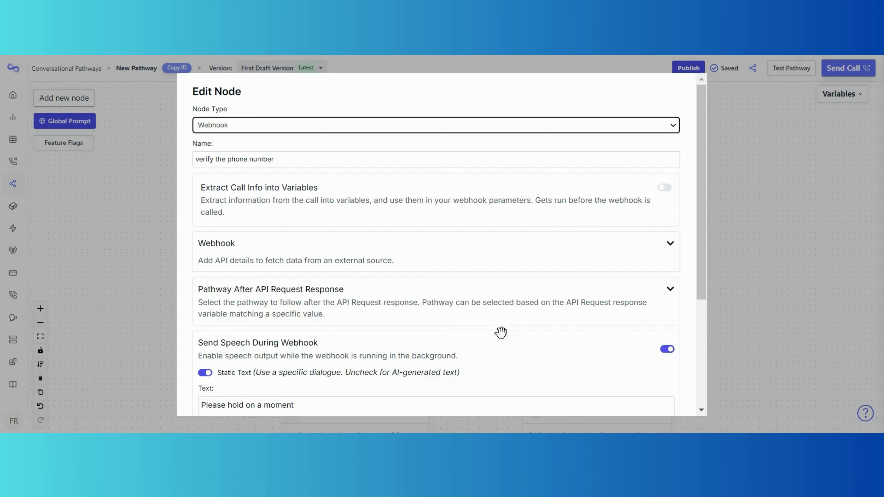
scroll(586, 217, down, 2)
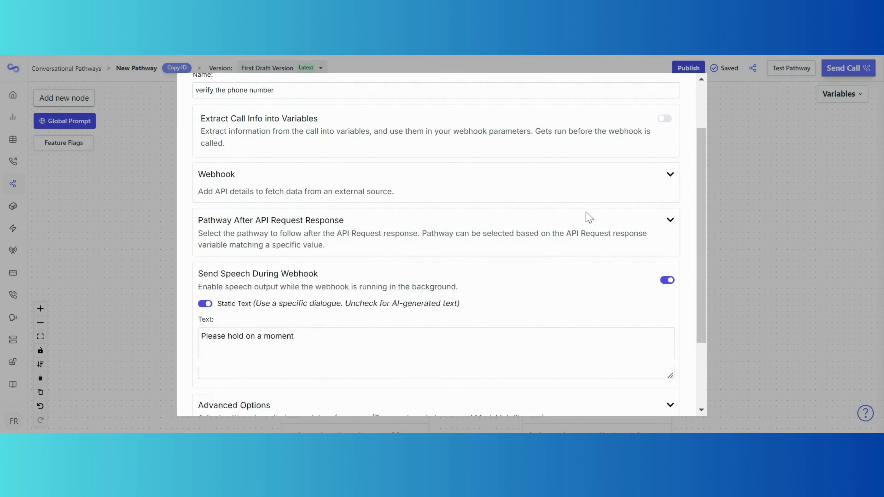
click(669, 175)
click(459, 212)
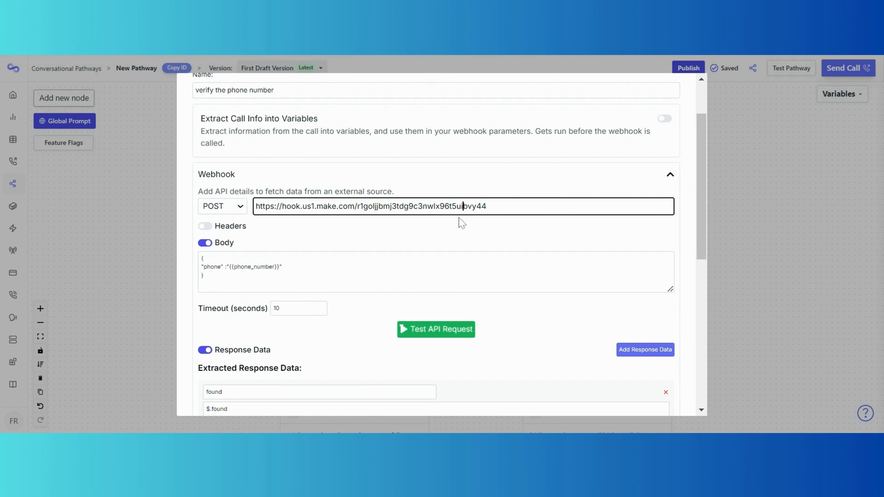
key(ctrl+a)
key(ctrl+c)
key(BackSpace)
key(ctrl+v)
scroll(508, 233, down, 5)
scroll(309, 362, down, 2)
click(217, 400)
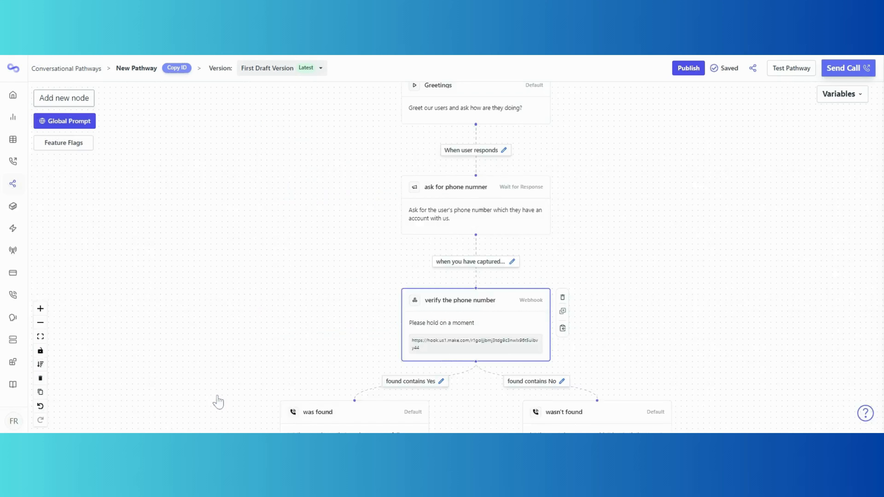
drag(322, 164, 320, 207)
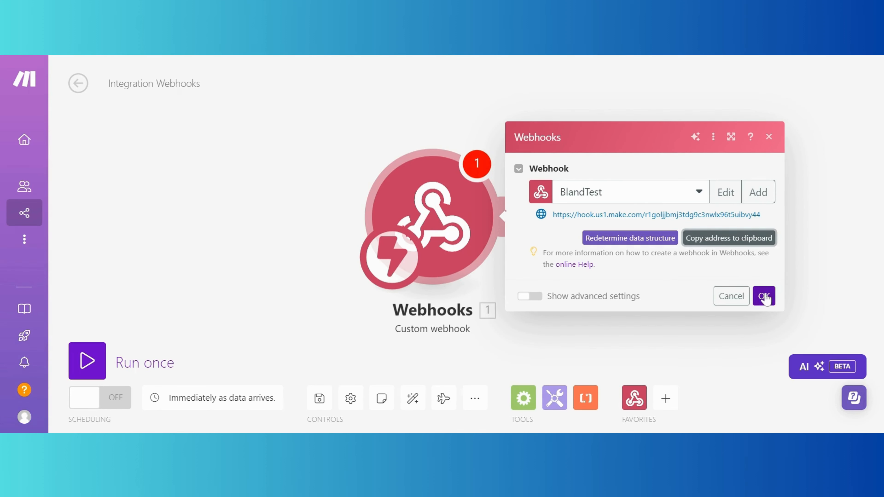
Switch to Make and confirm the Custom webhook module's settings with the BlandTest hook.
click(763, 296)
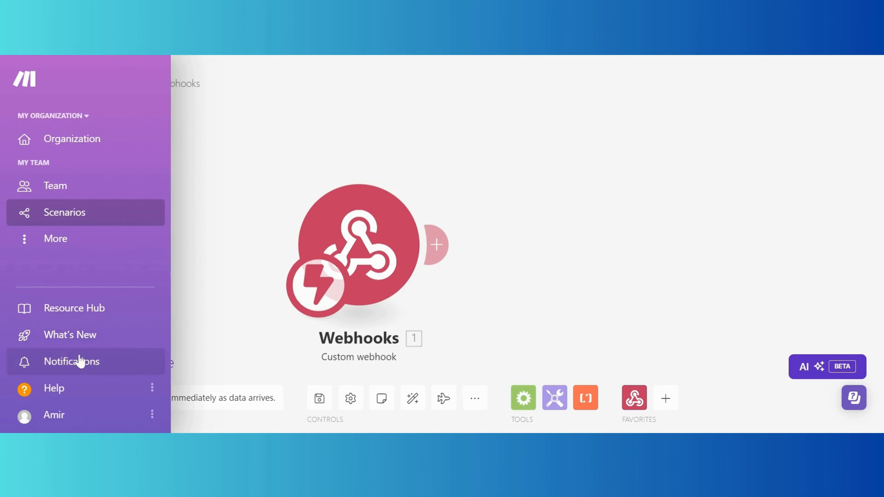
right_click(346, 230)
click(404, 256)
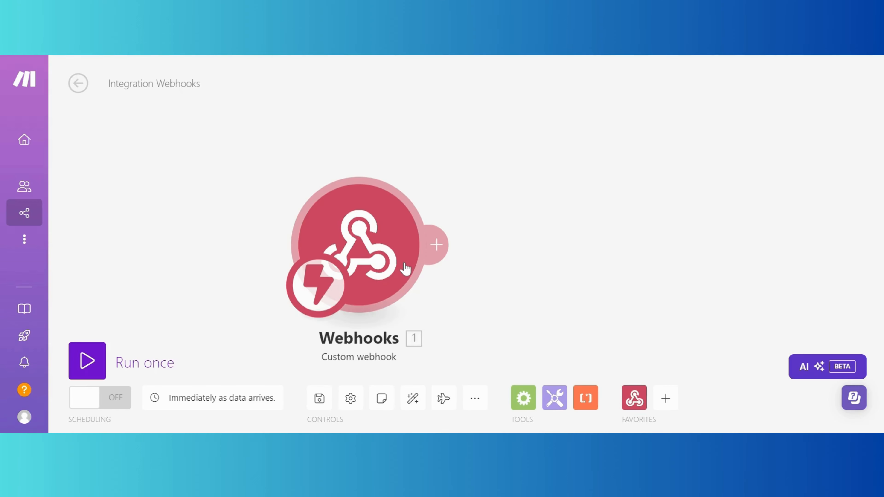
Switch to Bland AI and start a test chat of the First Draft Version pathway from the Greetings node.
click(301, 414)
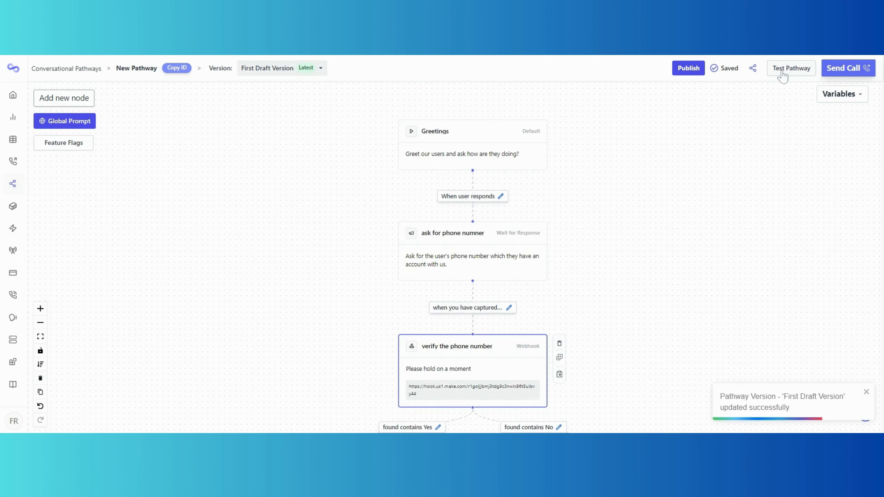
click(779, 70)
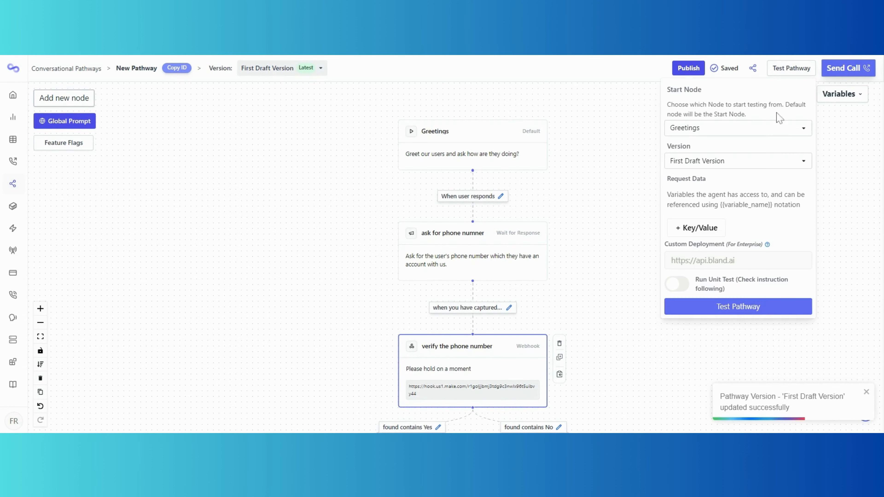
click(749, 310)
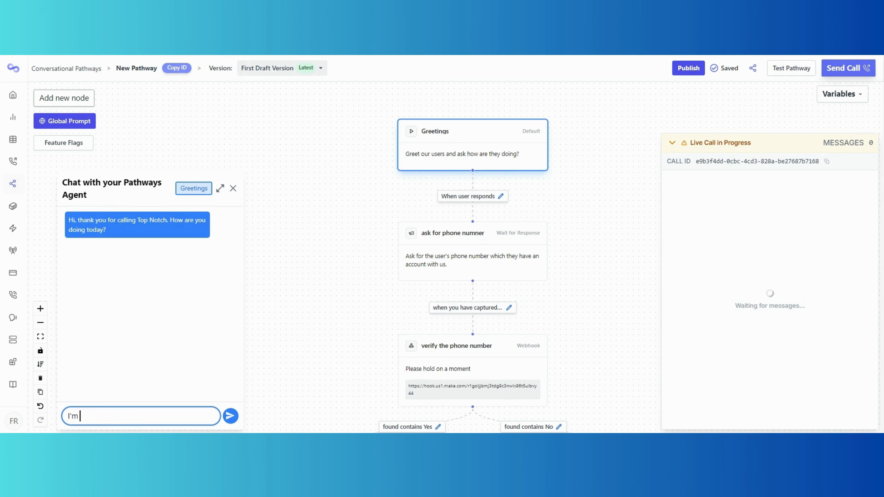
Answer the test agent's greeting with "I'm doing well" and send a sample phone number when asked for it.
text(I'm doing well)
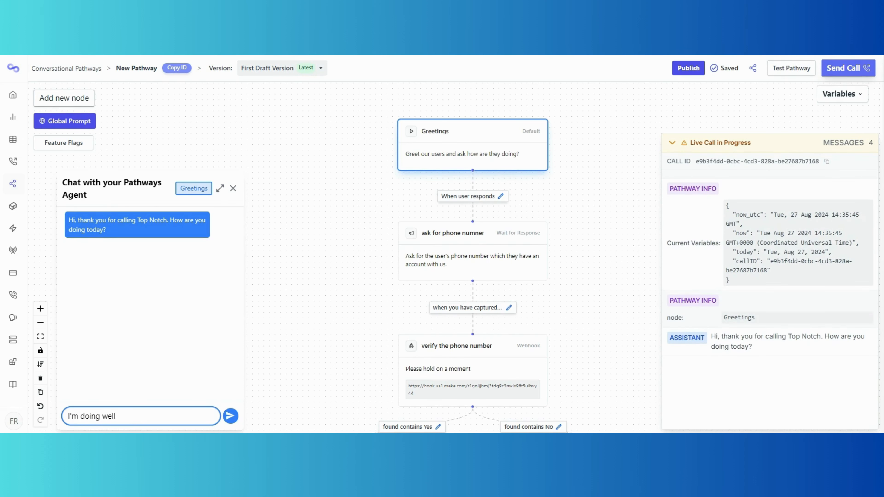
key(Return)
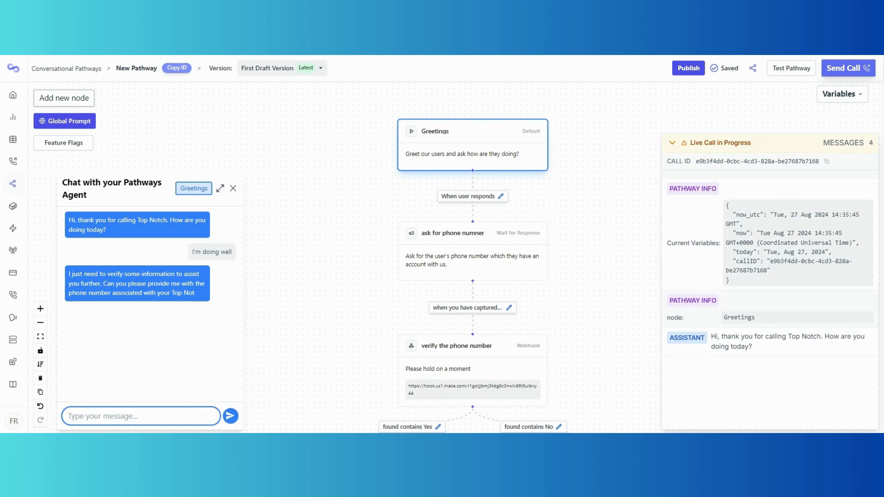
text(123456789)
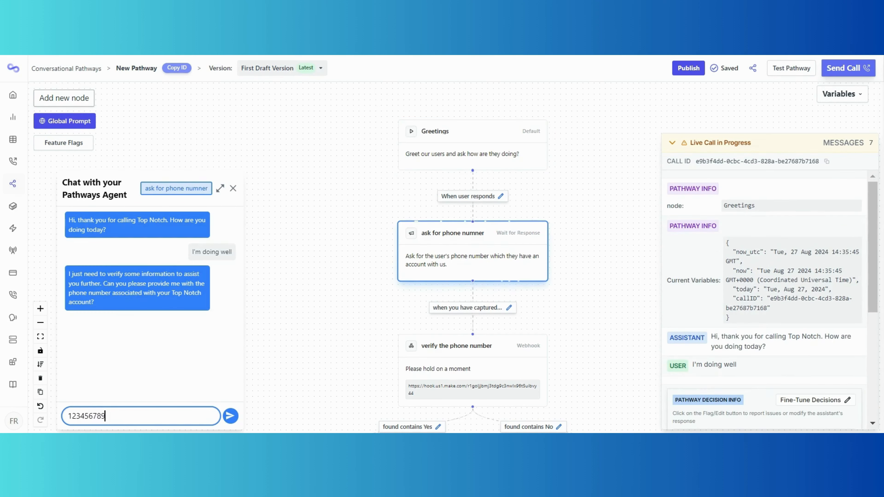
key(Return)
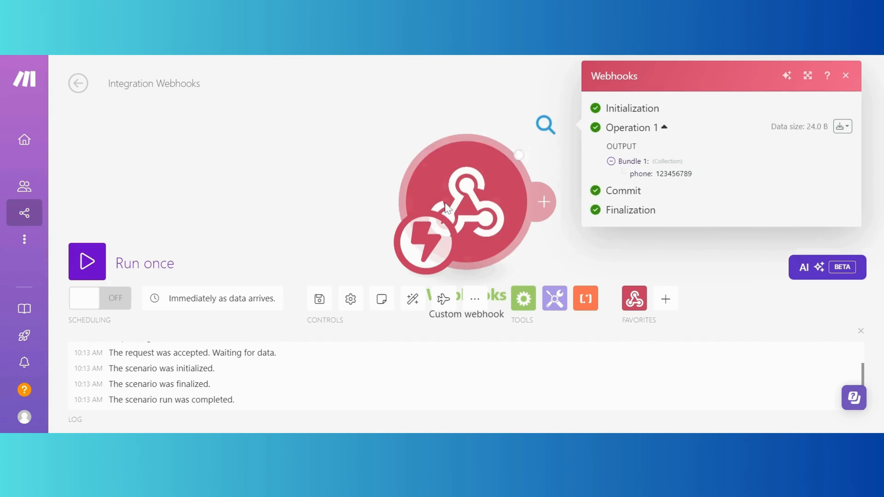
In Make, check the phone value in the Custom webhook's output bundle, and close the output and the run log.
drag(647, 175, 684, 176)
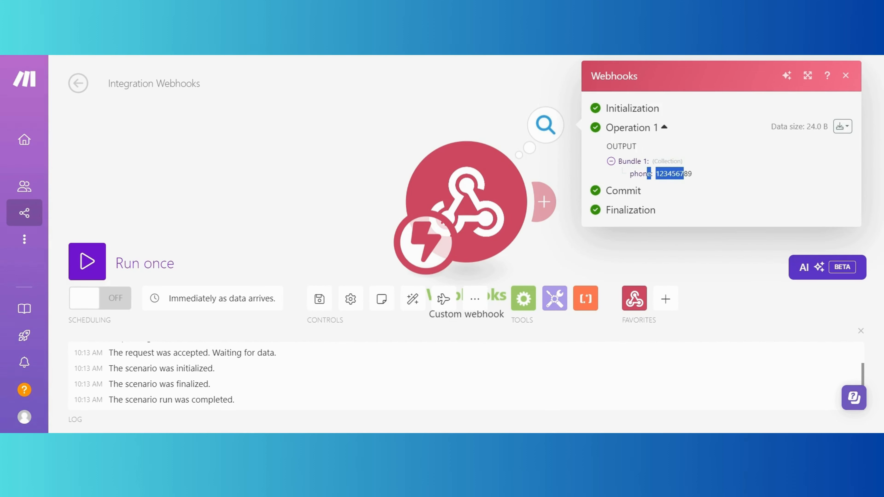
click(684, 178)
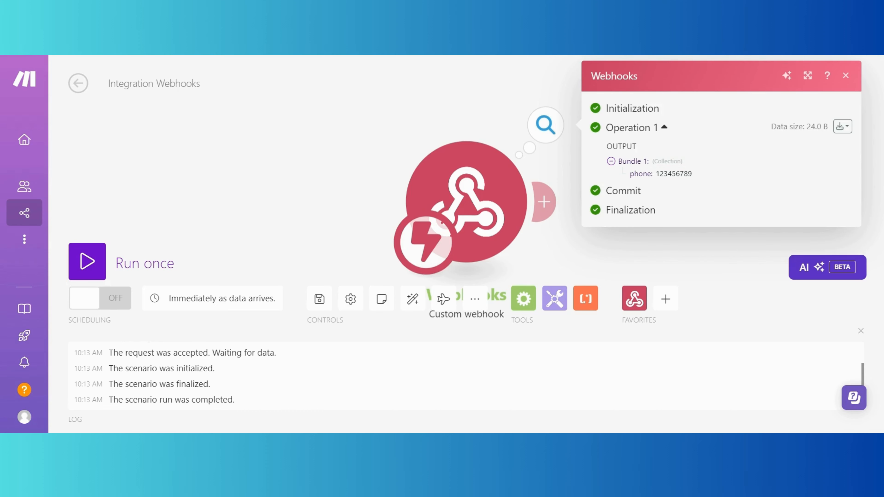
click(373, 151)
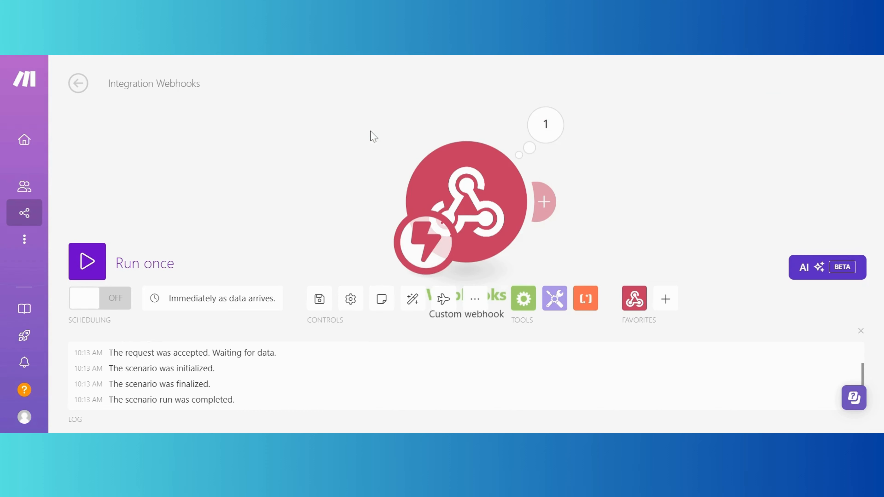
click(859, 331)
Add a Zoho CRM Search Objects module after the Custom webhook.
click(470, 215)
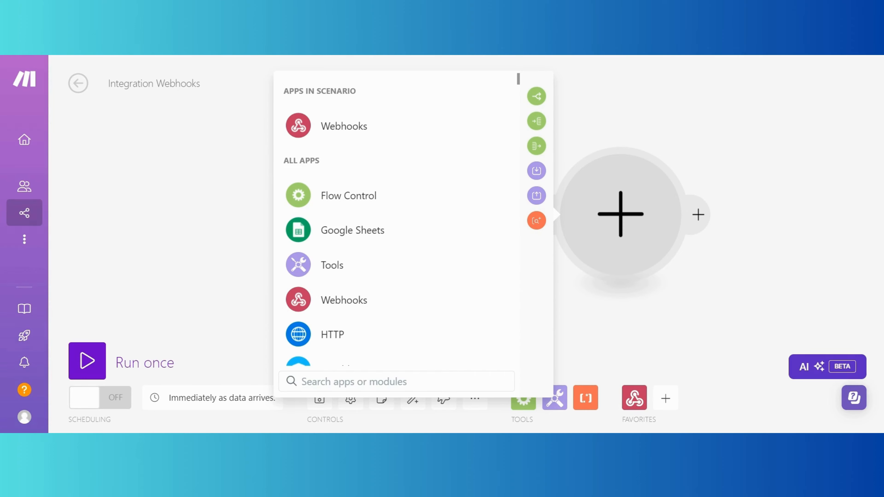
text(Zoho)
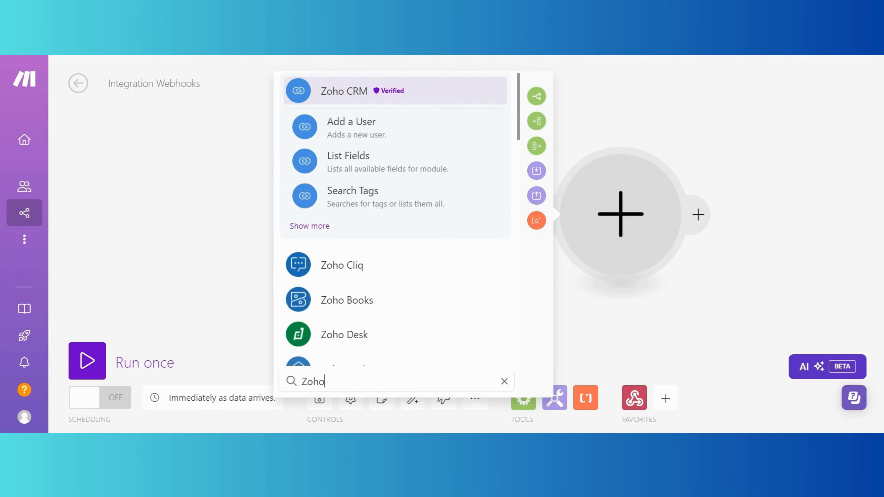
click(338, 101)
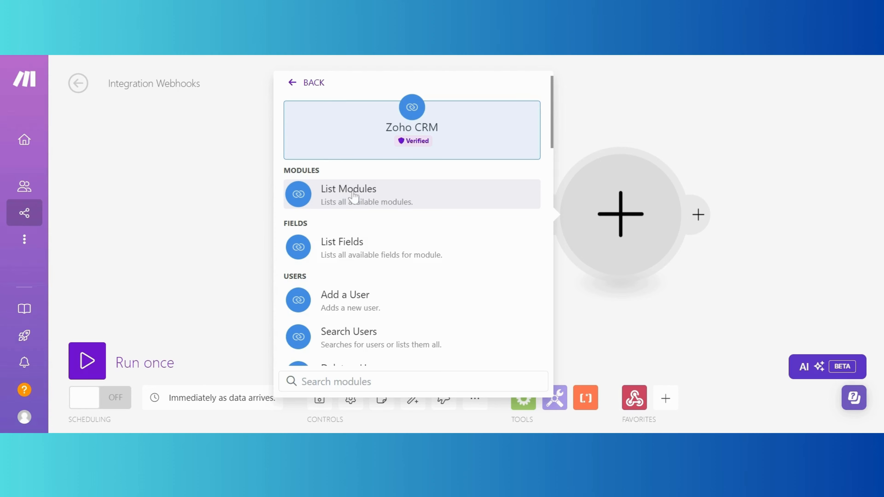
scroll(354, 196, down, 6)
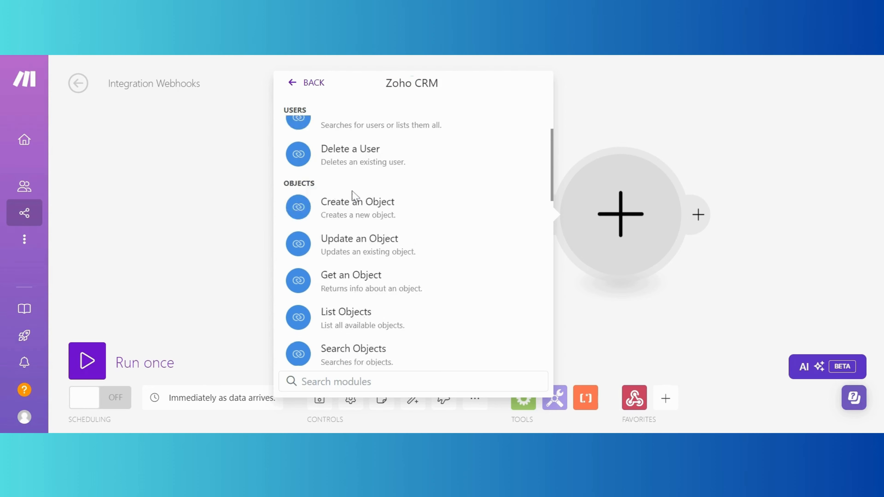
scroll(353, 197, down, 3)
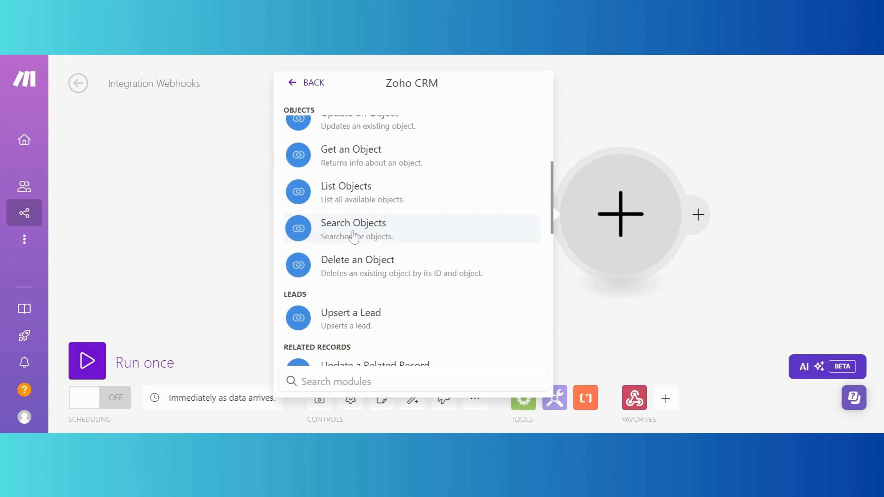
click(353, 237)
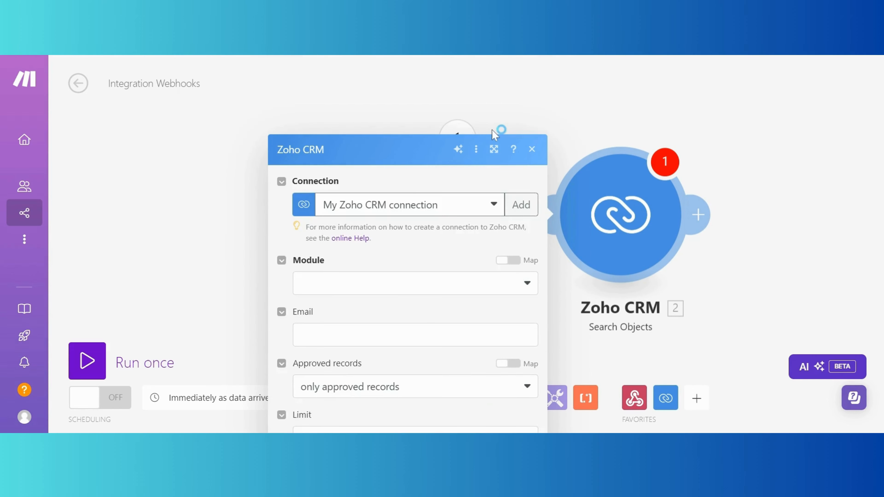
Keep My Zoho CRM connection for the search and set its module to Contacts.
click(486, 132)
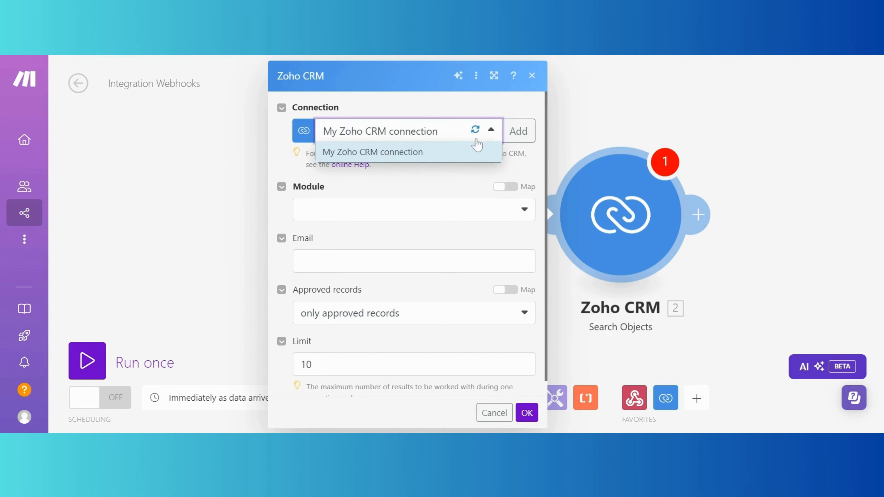
click(486, 109)
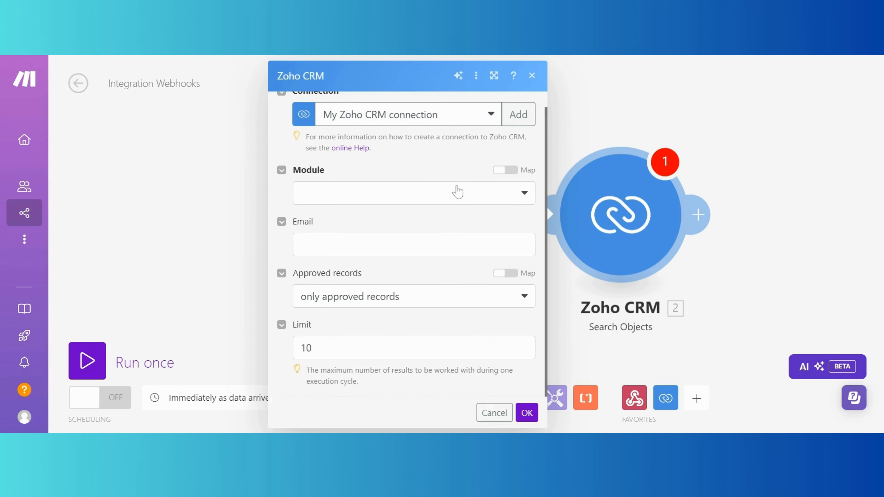
click(455, 192)
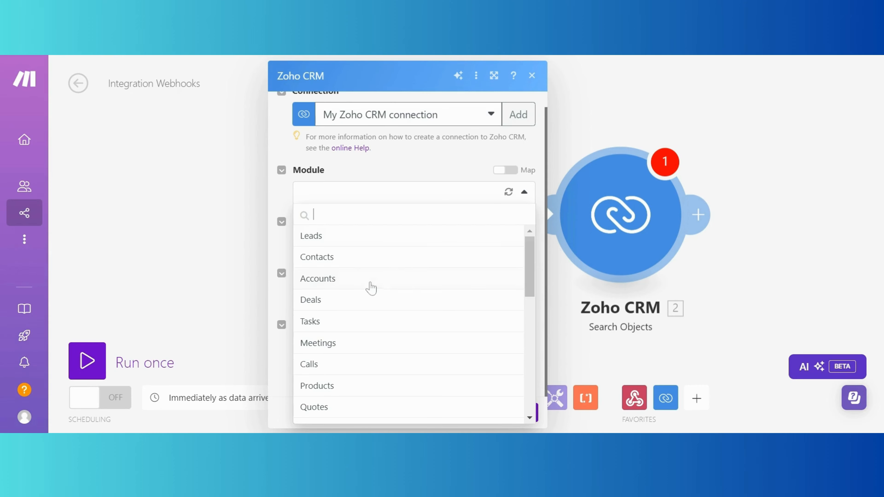
click(347, 262)
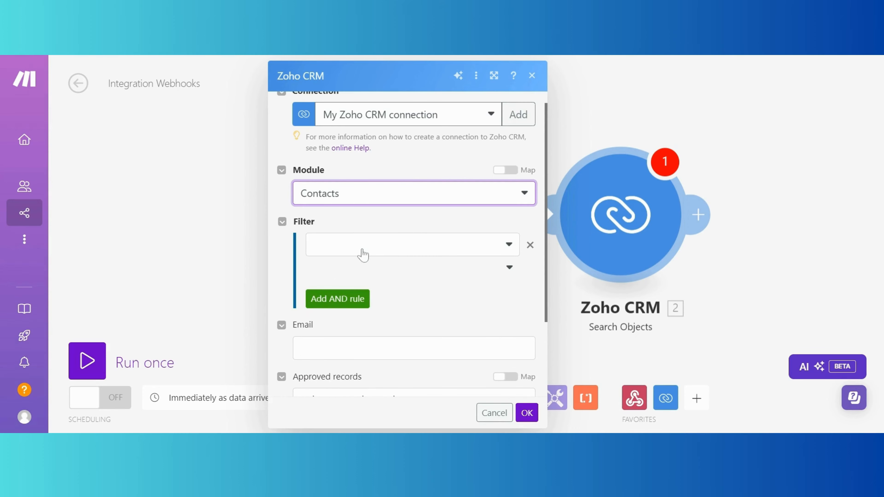
Filter the contact search to records whose Phone equals the webhook's phone value, and save the Zoho CRM module.
click(393, 244)
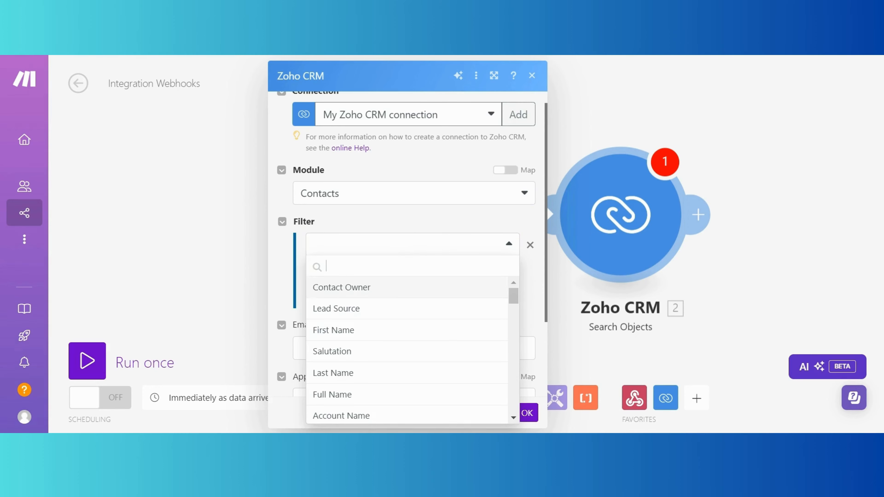
scroll(398, 286, down, 2)
scroll(395, 284, down, 2)
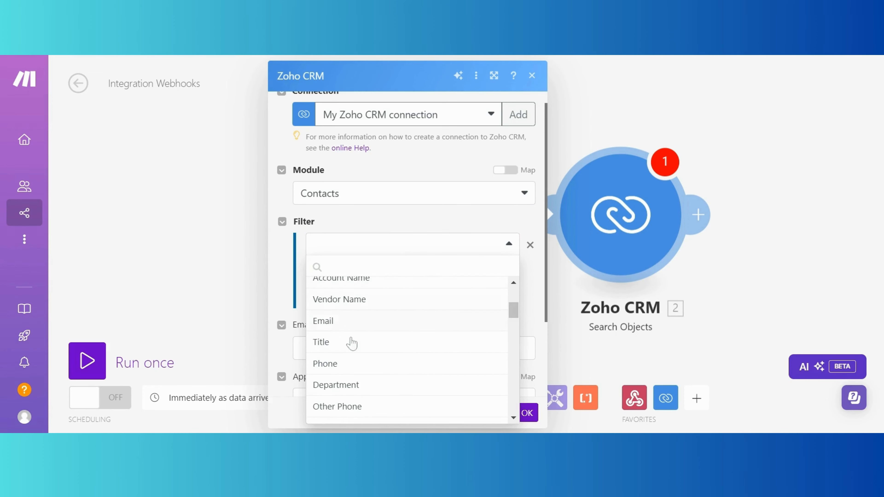
click(351, 364)
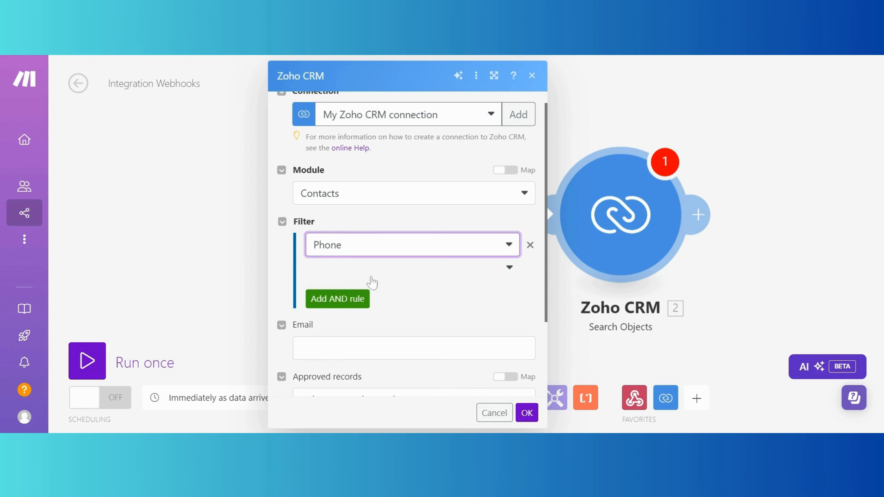
click(508, 271)
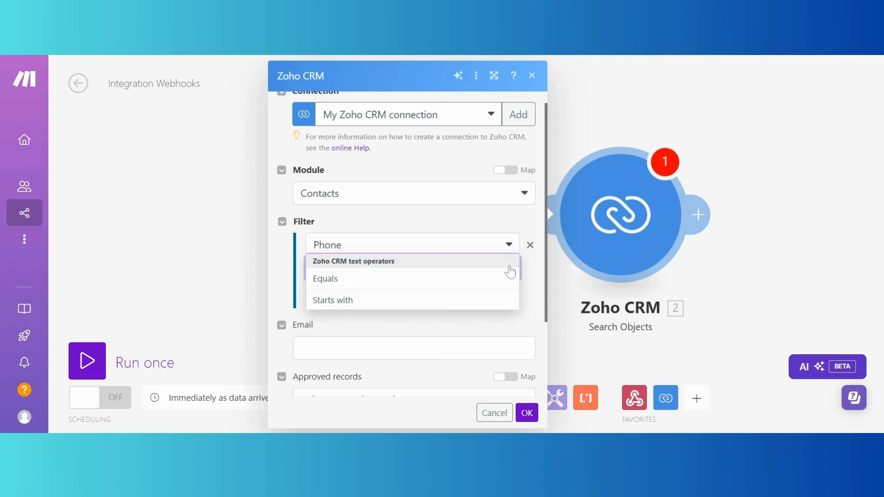
click(348, 281)
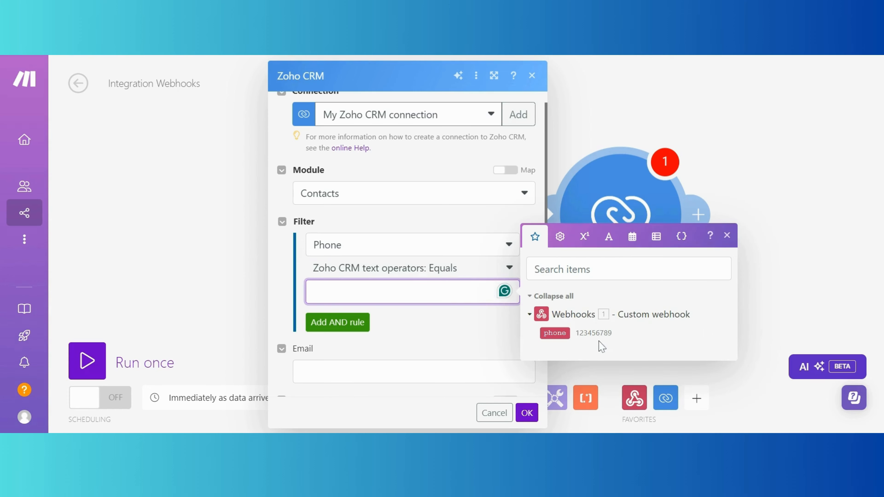
click(554, 333)
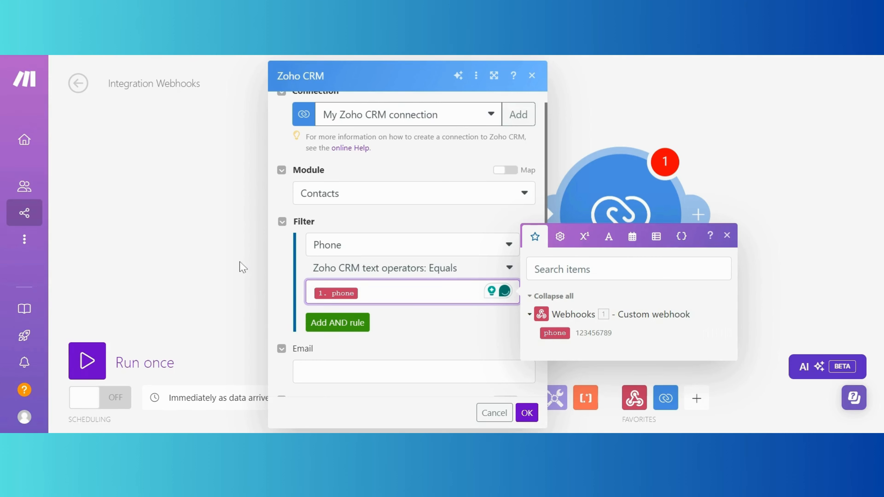
click(265, 275)
scroll(443, 282, down, 4)
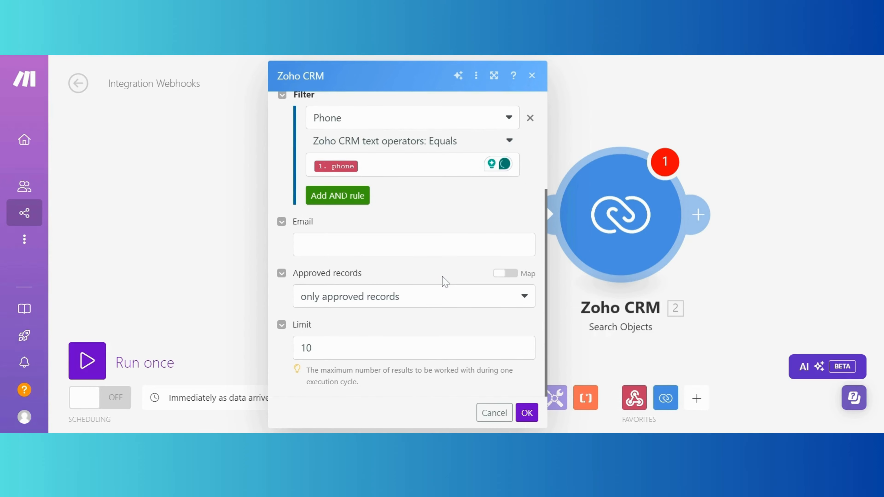
click(527, 412)
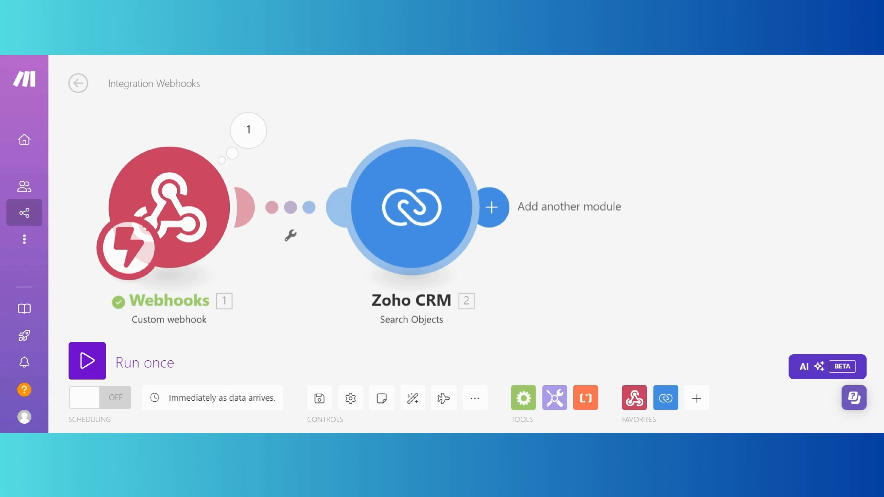
Add a Flow Control Router after the Zoho CRM Search Objects module.
click(493, 206)
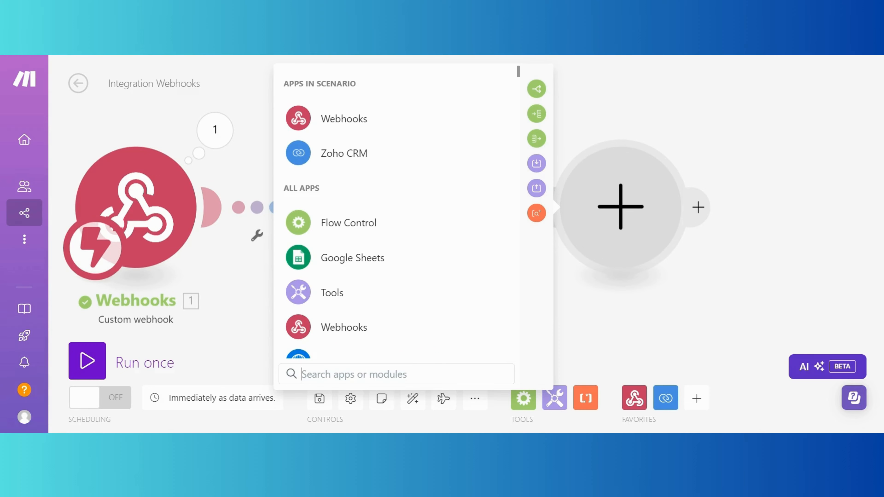
text(route)
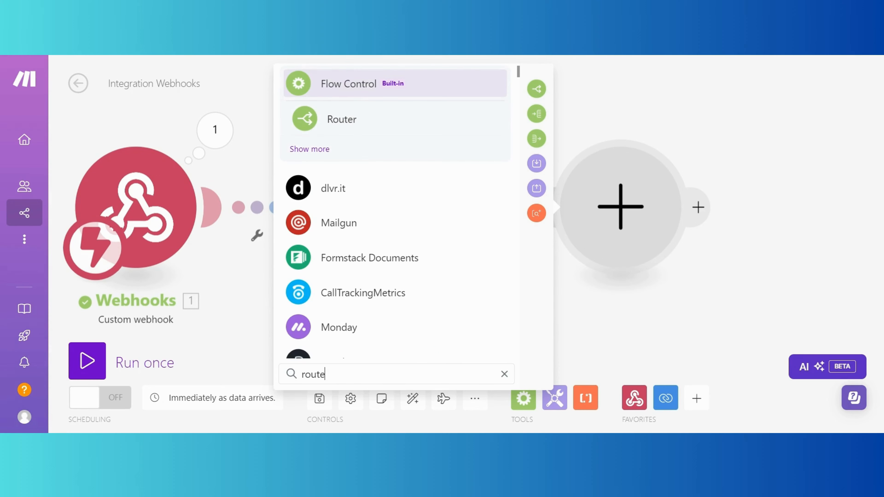
click(354, 117)
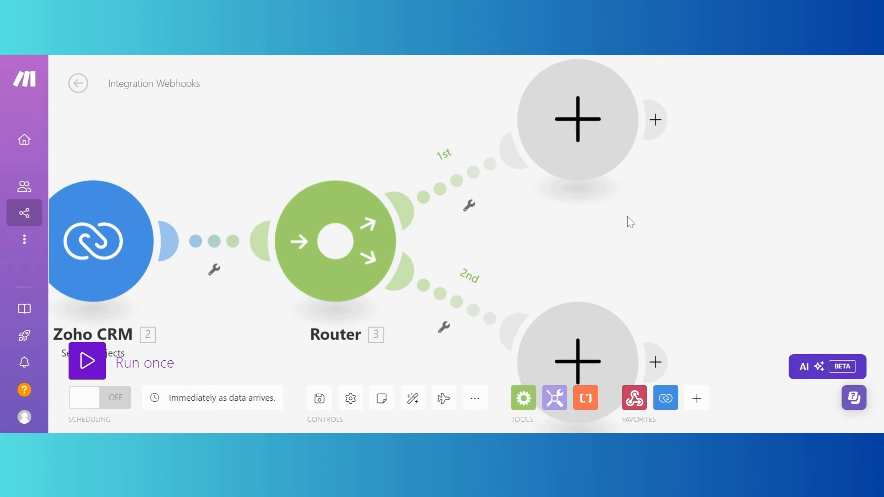
Set a filter labelled found on the router's 1st route, passing when the Zoho CRM Object ID exists.
click(475, 204)
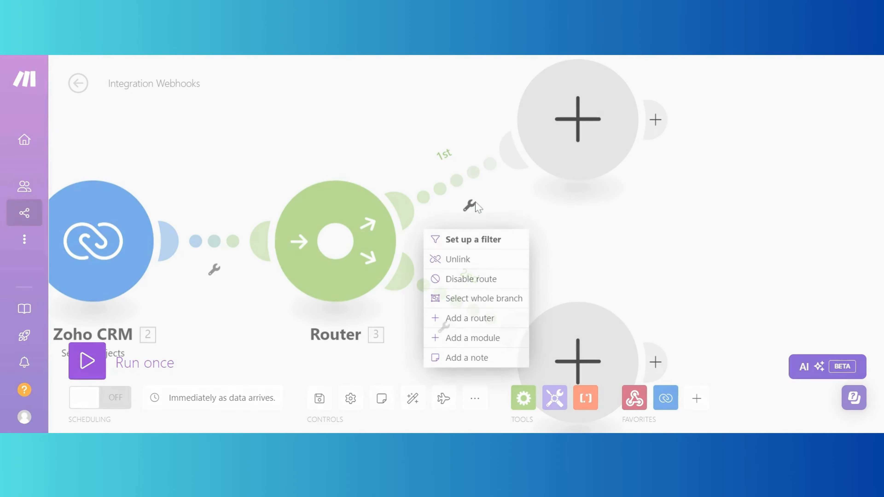
click(474, 239)
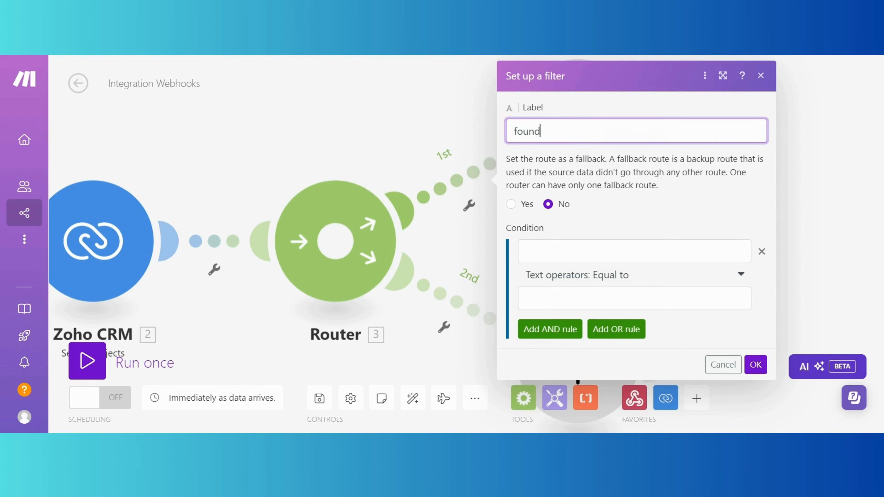
click(577, 251)
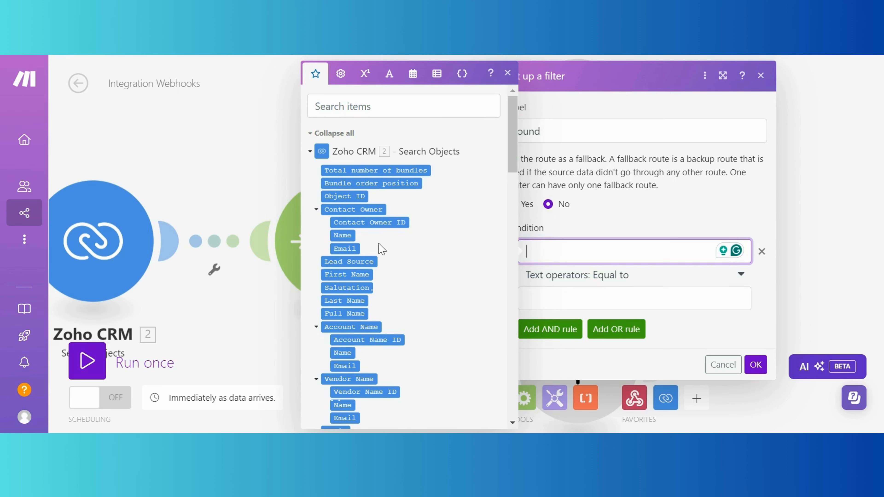
click(350, 196)
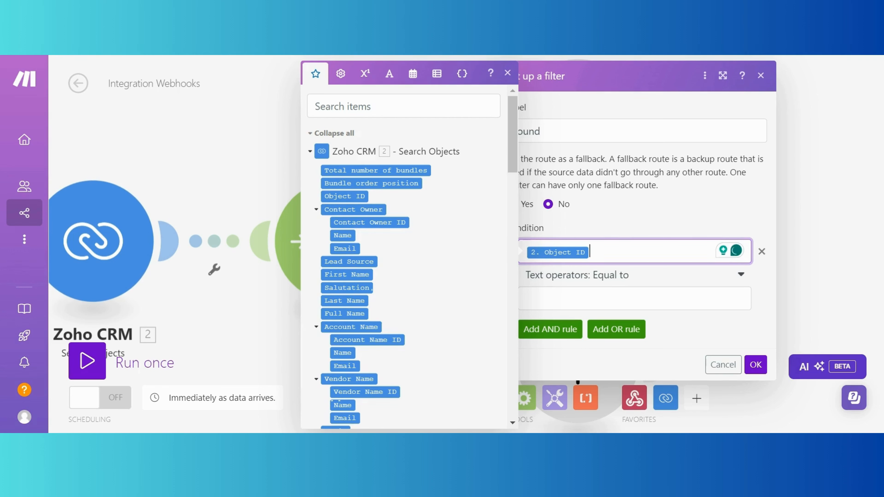
click(655, 226)
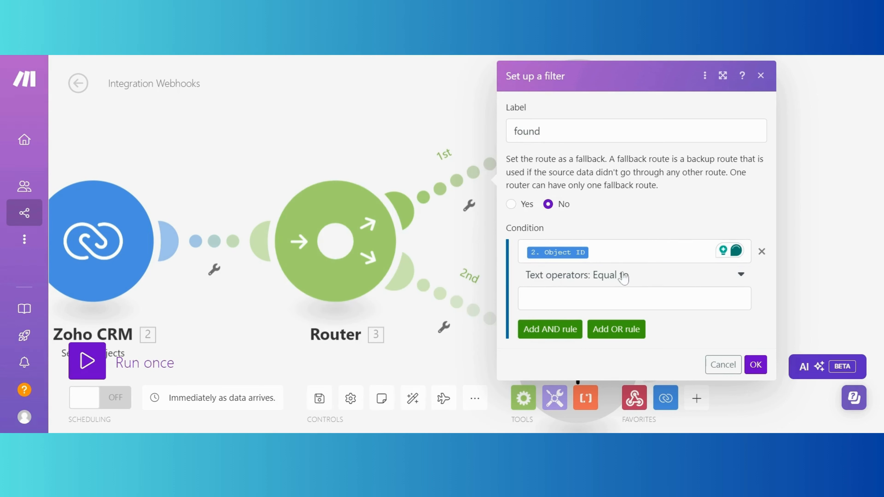
click(740, 287)
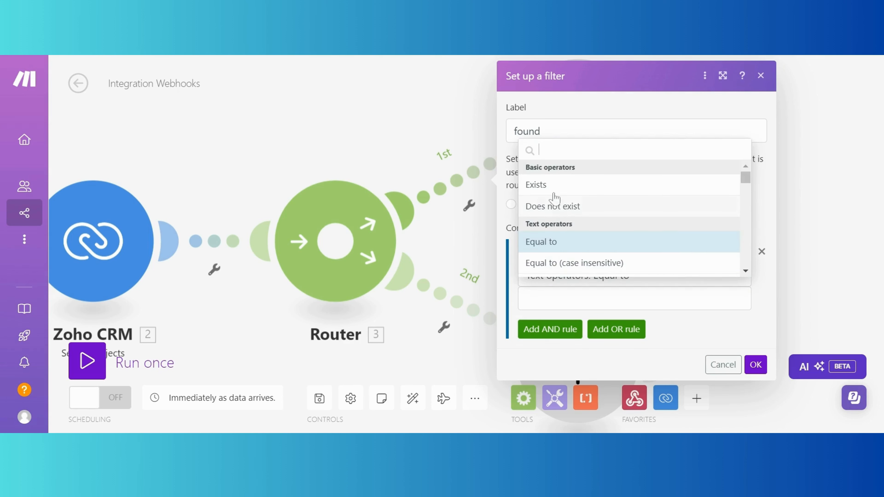
click(557, 186)
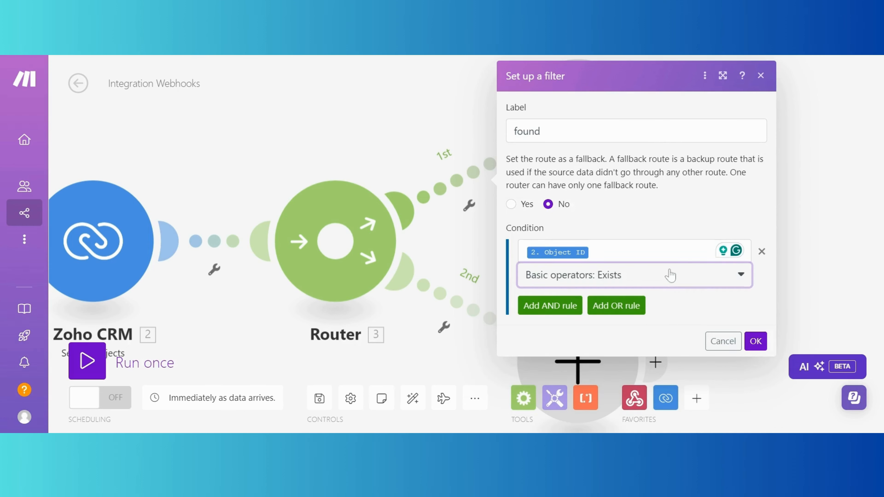
click(756, 341)
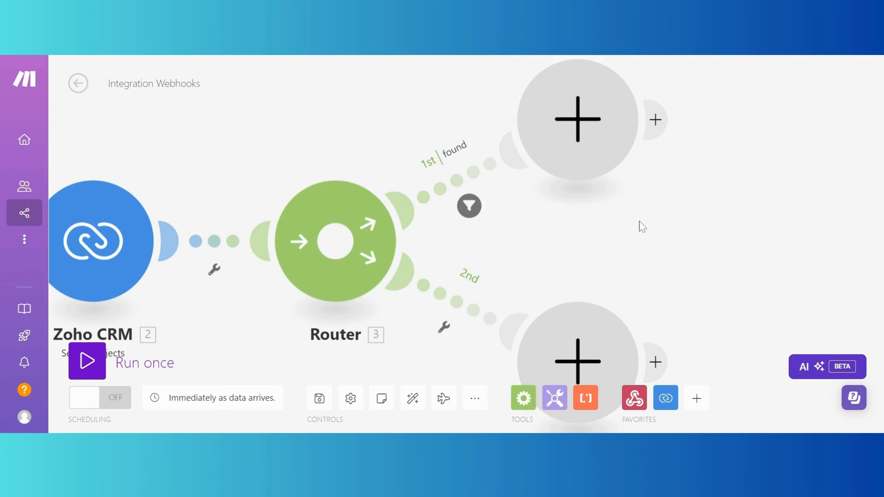
Add a Webhook response module to the found route and enter empty braces {} in its body.
click(613, 146)
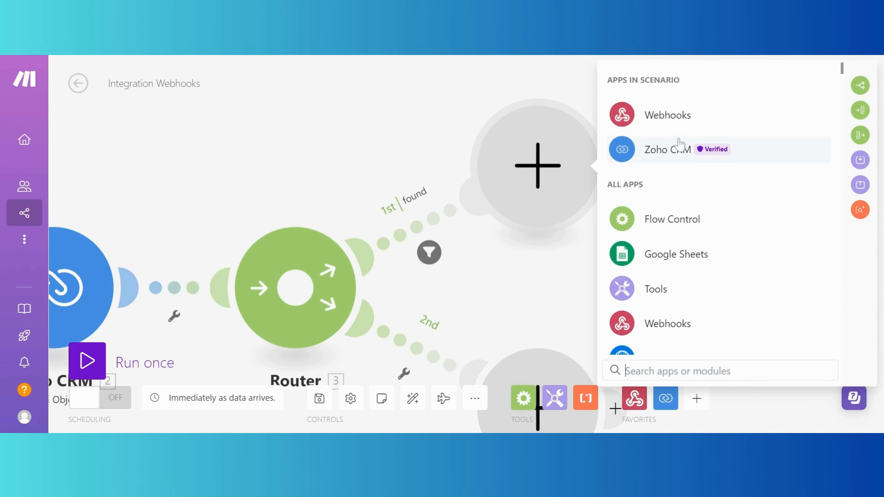
click(665, 118)
click(677, 190)
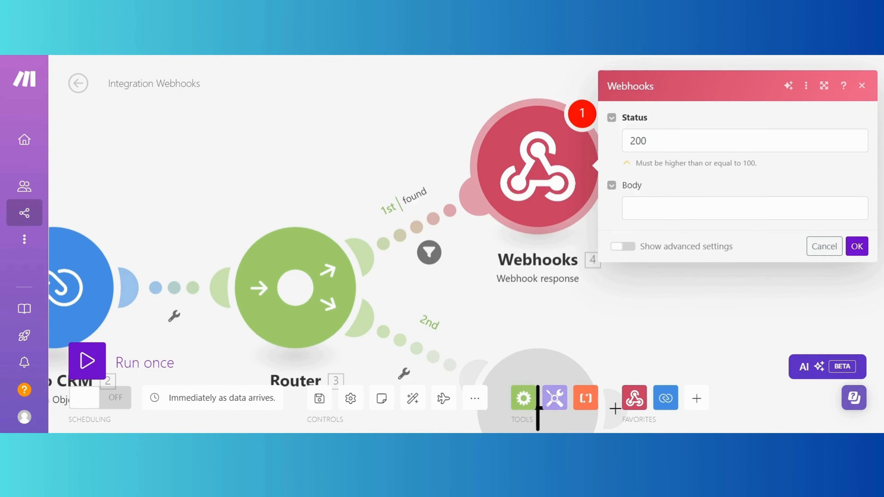
click(713, 208)
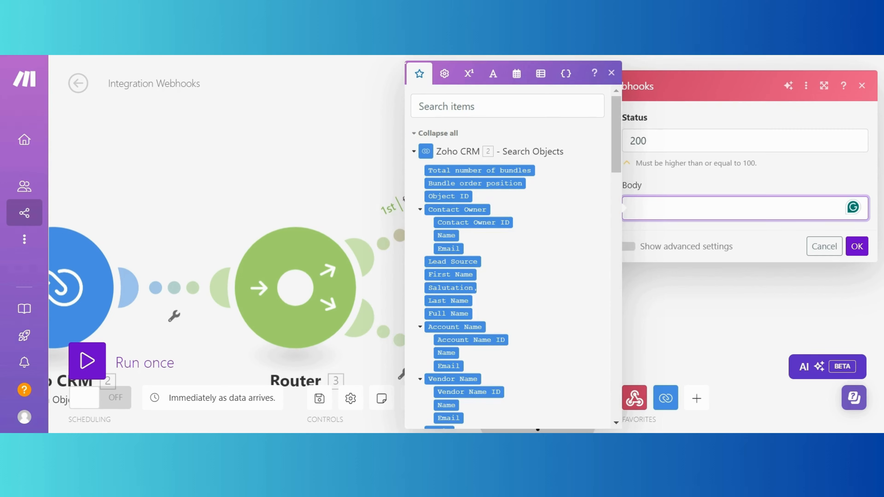
text({})
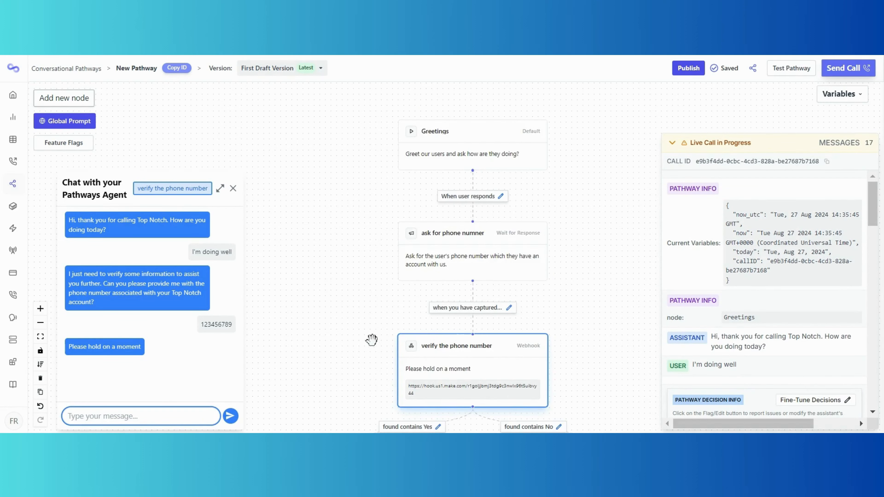
Switch to Bland AI and check the extracted response data in the verify the phone number webhook node.
double_click(459, 308)
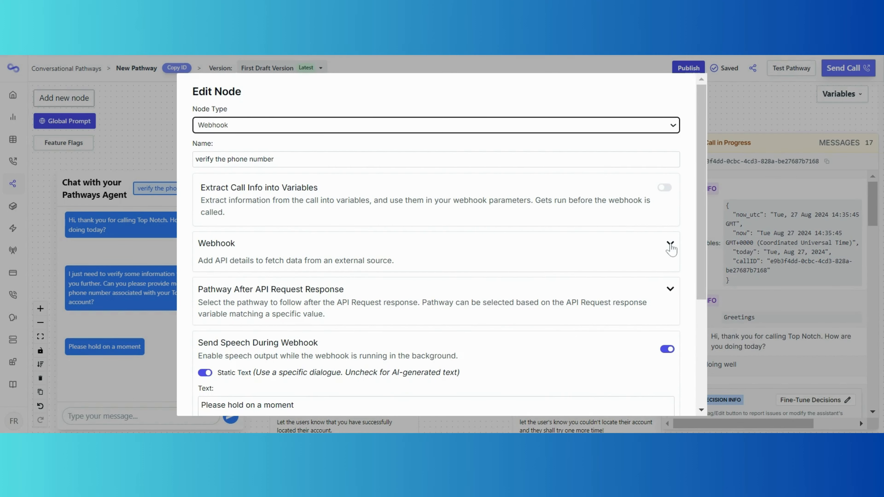
click(670, 245)
scroll(575, 260, down, 8)
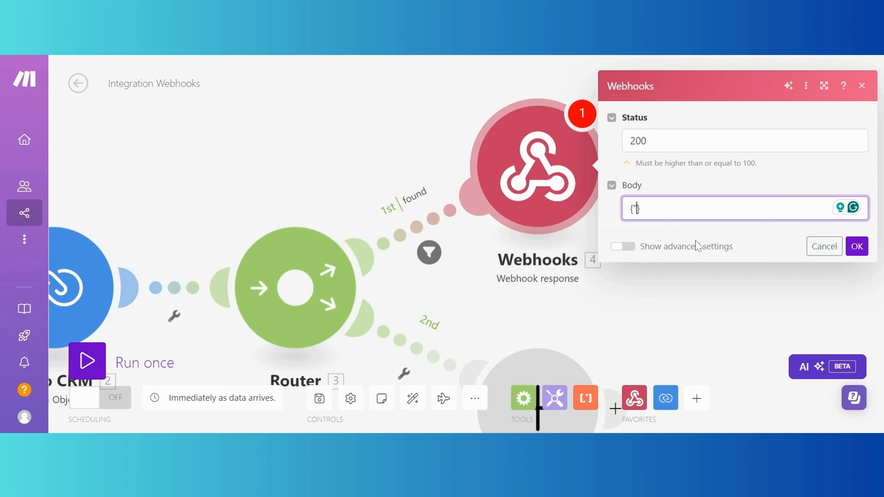
Switch back to Make, complete the response body as {"found": "Yes"}, and save the module.
text(")
text(found)
text(: "")
text(Yes)
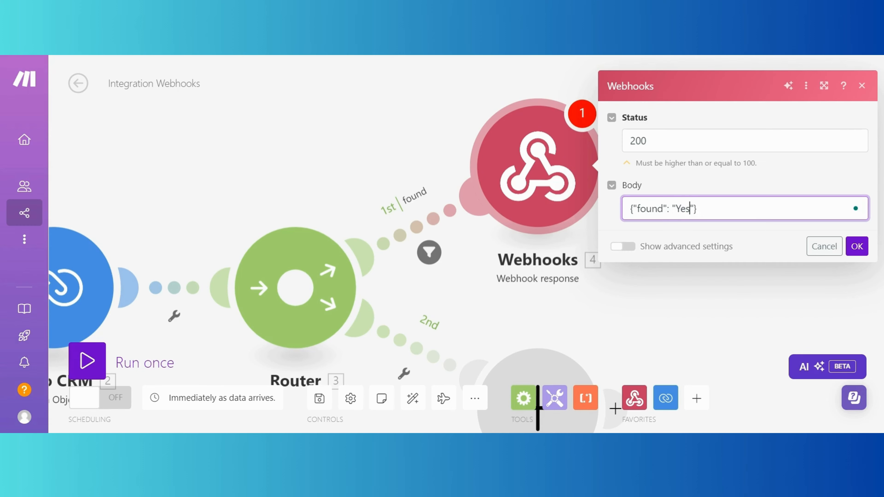
click(856, 246)
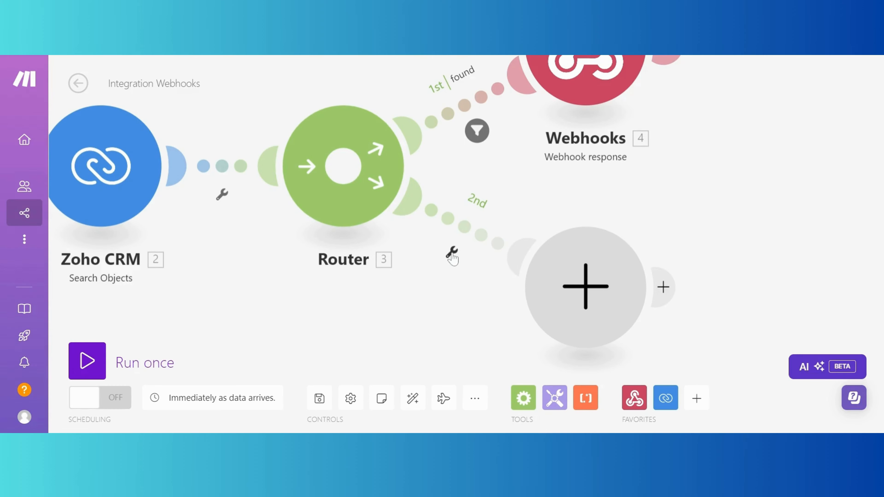
Set the router's 2nd route as the fallback route and save the filter.
click(452, 253)
click(453, 285)
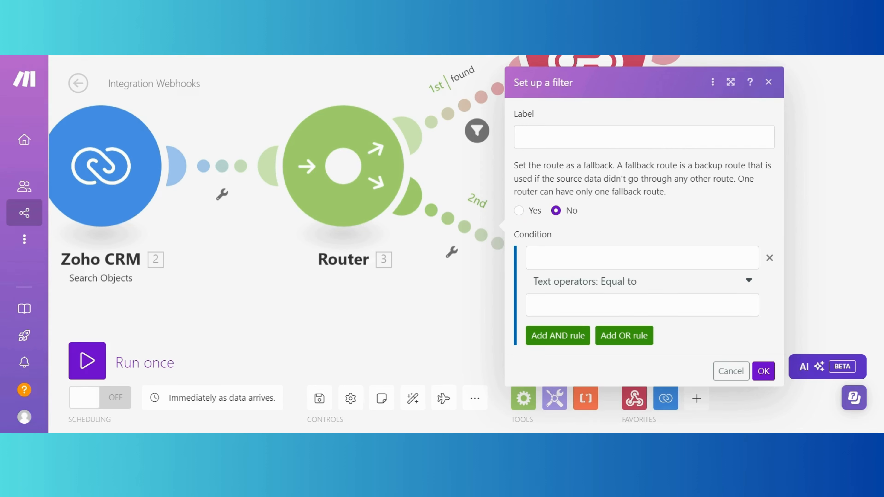
click(519, 210)
click(764, 371)
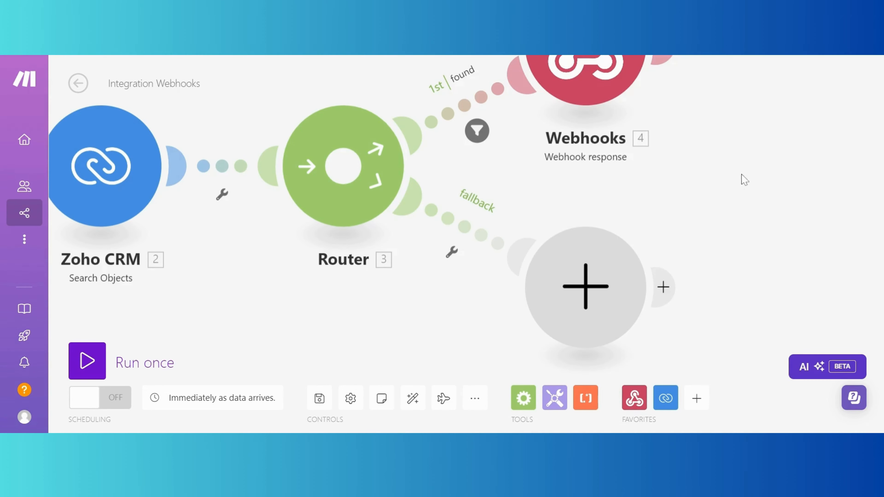
Copy the body text from the found route's Webhook response module and leave its settings.
click(554, 91)
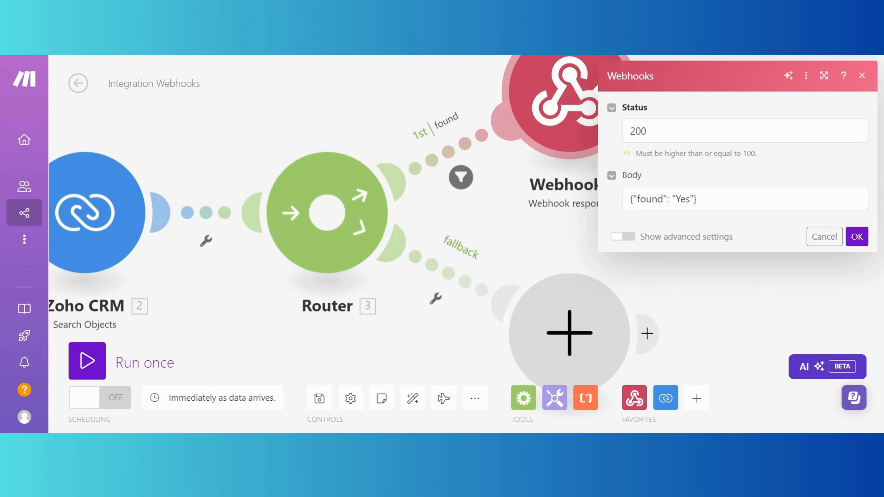
click(637, 199)
key(ctrl+a)
key(ctrl+c)
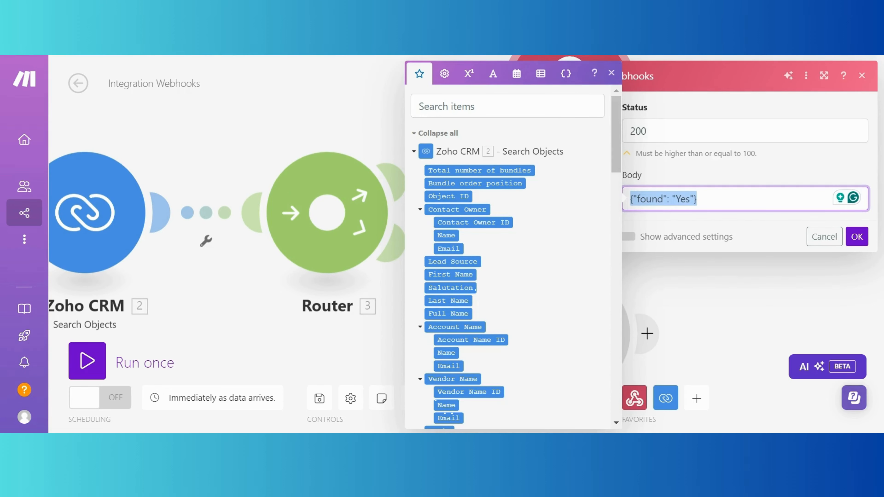
click(718, 286)
Add a Webhook response module to the fallback route.
drag(718, 286, 753, 223)
click(646, 236)
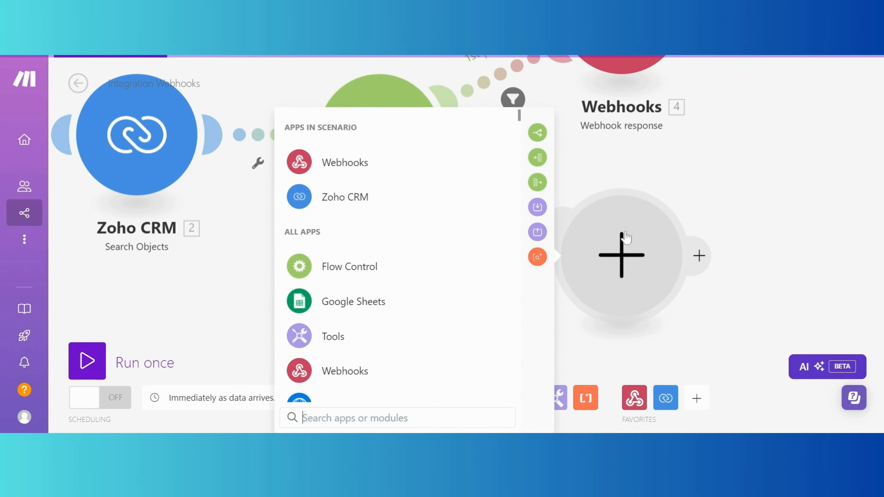
click(298, 164)
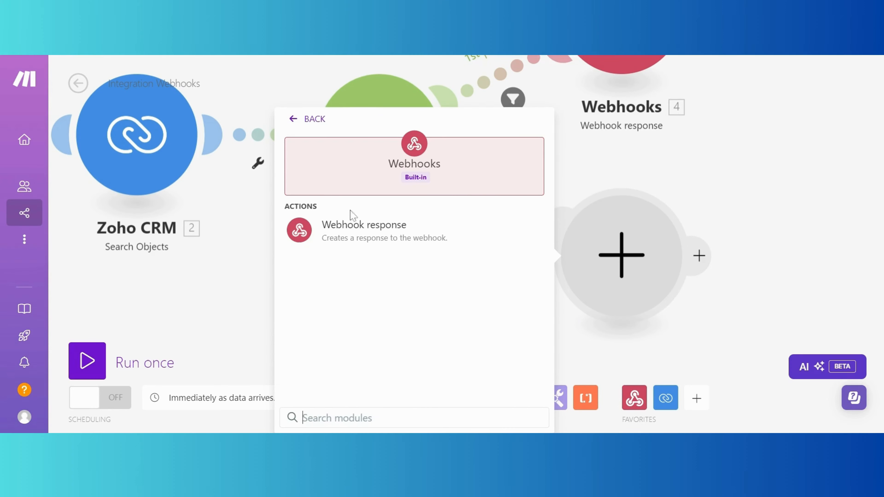
click(351, 224)
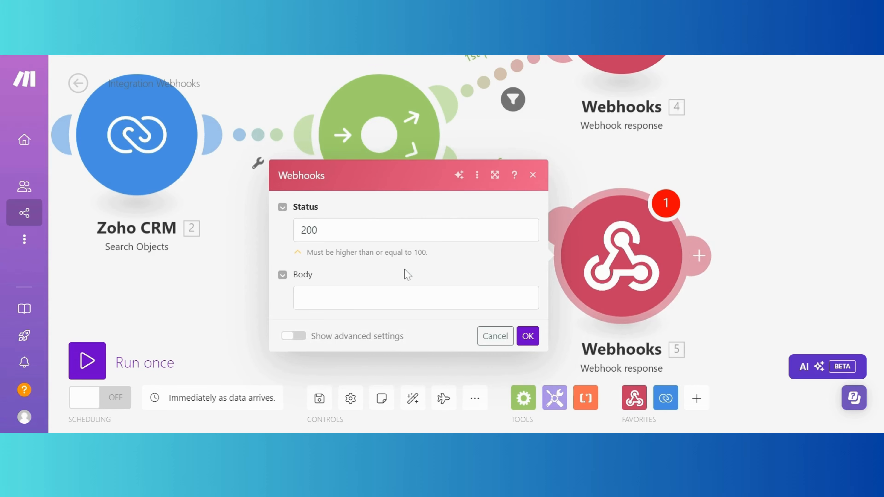
Paste the copied body into the fallback response, change it to {"found": "No"}, and save the module.
click(407, 297)
key(ctrl+v)
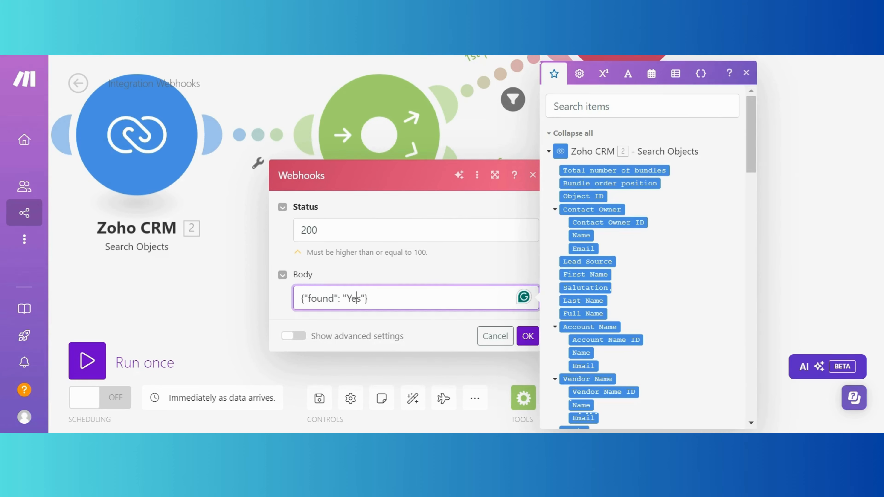
double_click(355, 298)
text(No)
click(527, 336)
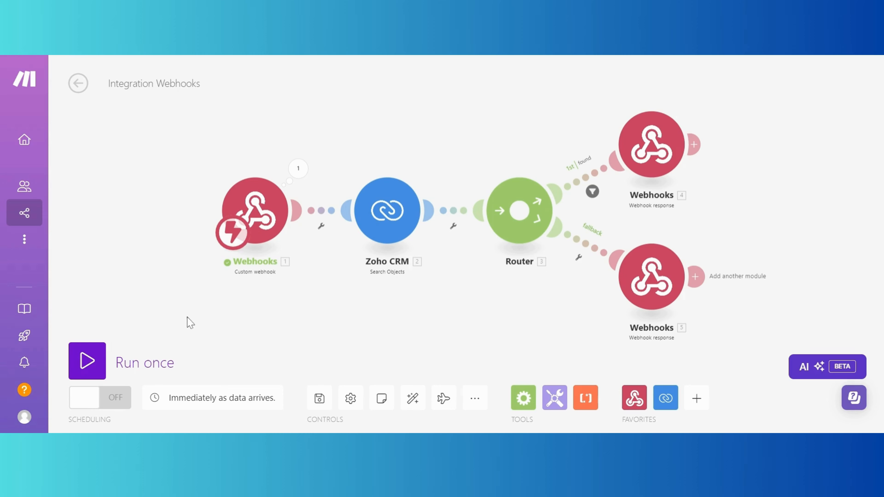
Run the scenario once waiting for new data, and save the verify the phone number node in Bland AI.
click(87, 360)
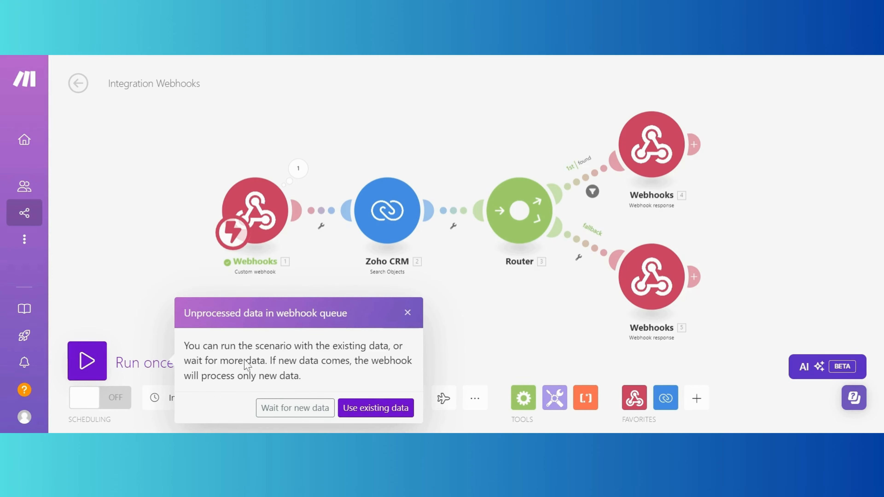
click(294, 409)
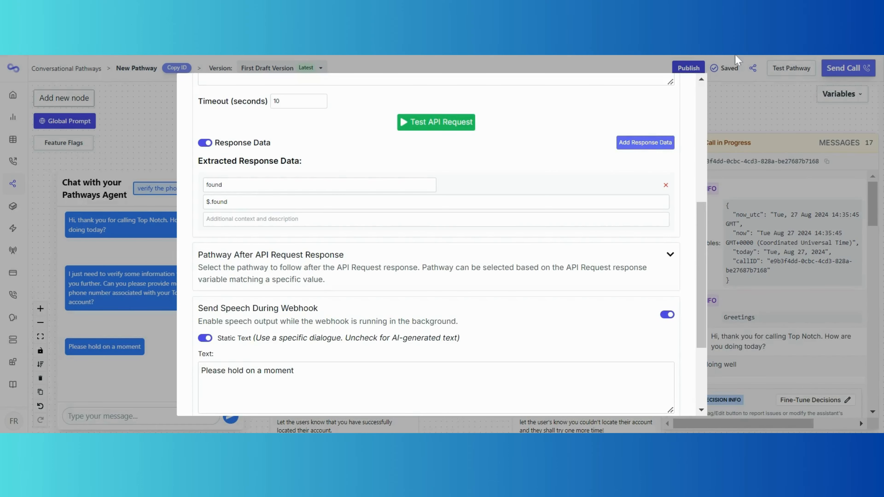
scroll(348, 314, down, 4)
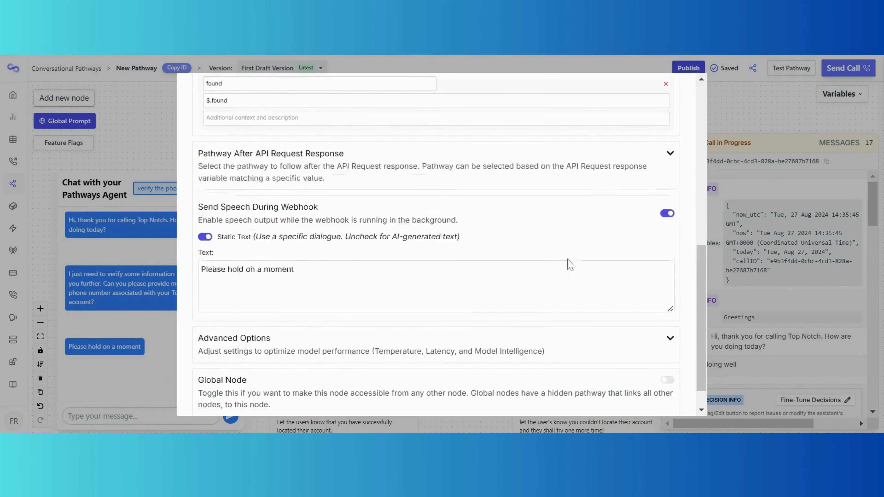
click(206, 398)
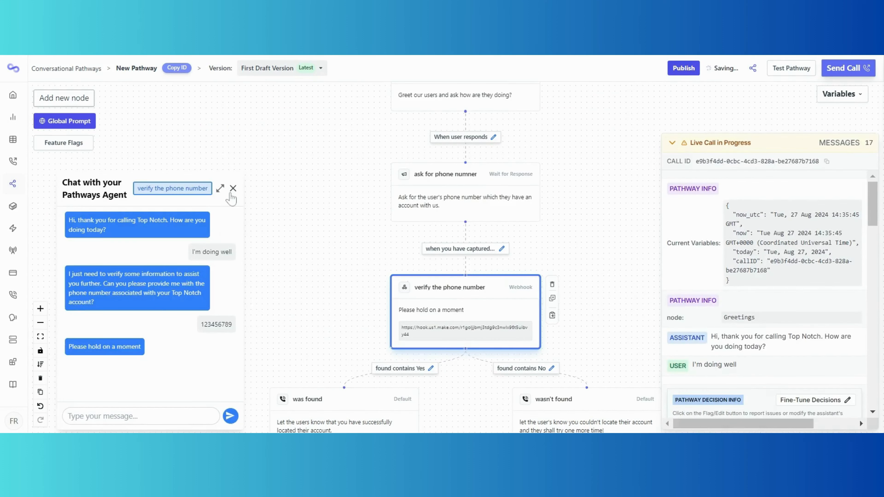
Close the old test chat and start a new pathway test from the Greetings node using First Draft Version.
click(231, 188)
drag(613, 139, 589, 155)
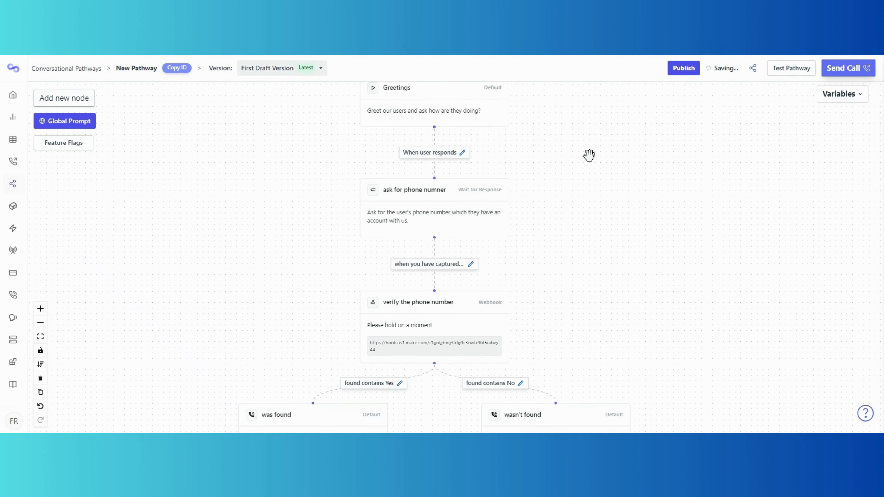
click(790, 70)
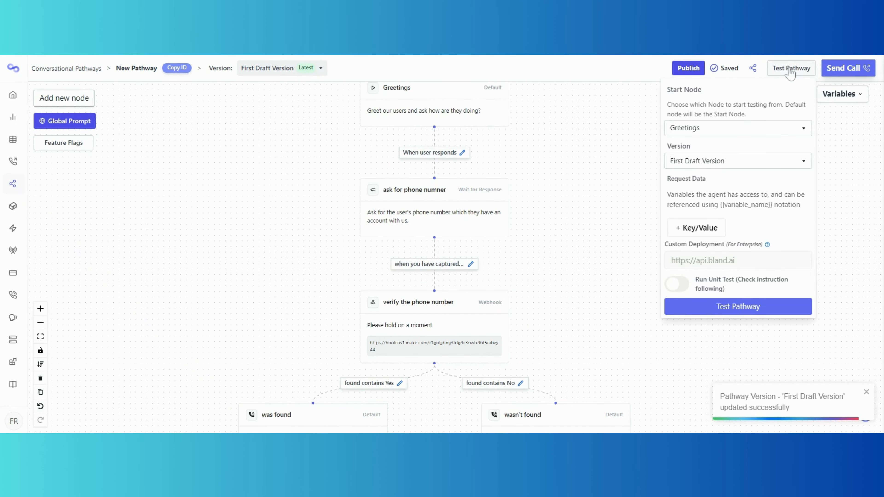
click(732, 311)
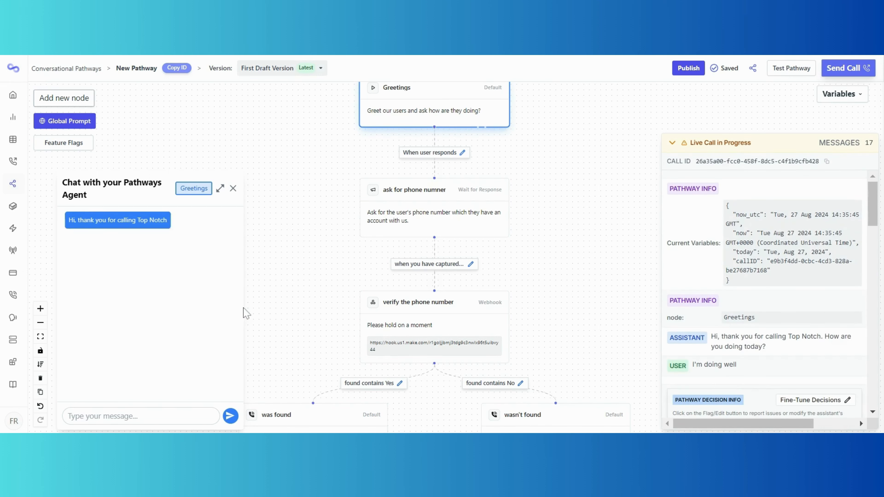
Reply "well" to the agent's greeting in the test chat.
click(132, 414)
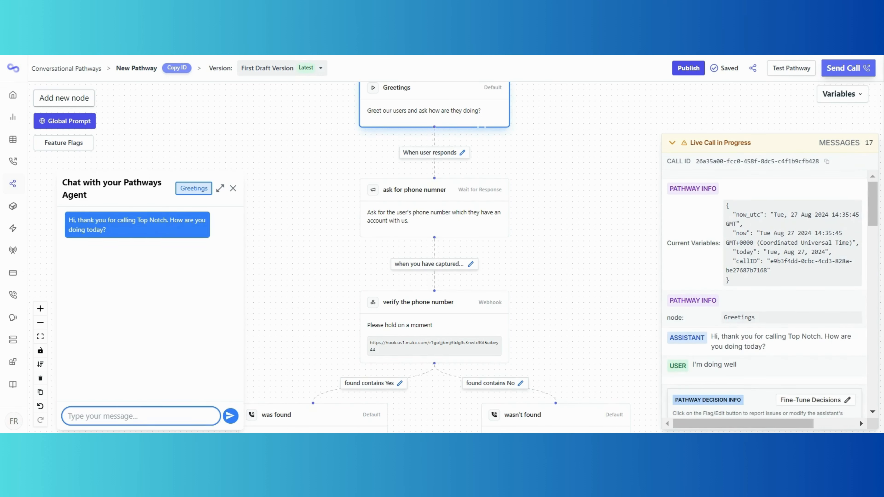
text(well)
key(Return)
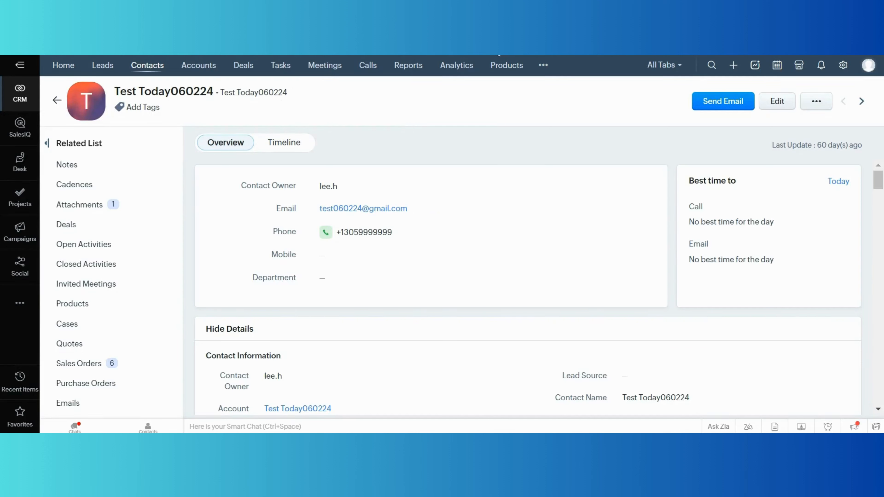
Copy the contact's phone number from the Zoho CRM record and send it as the reply in the Bland AI test chat.
double_click(354, 232)
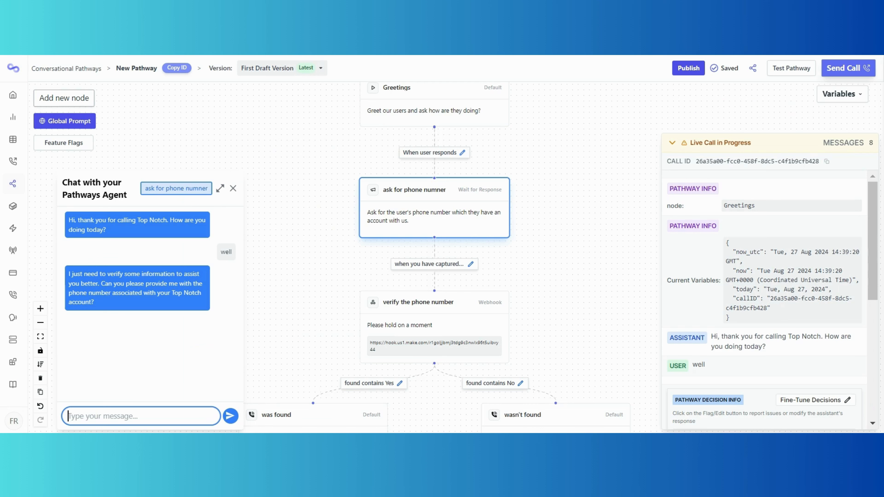
key(ctrl+v)
key(Return)
Examine the live call log for the extracted variable, webhook request, raw response and resulting node, and close the test chat.
scroll(791, 306, down, 6)
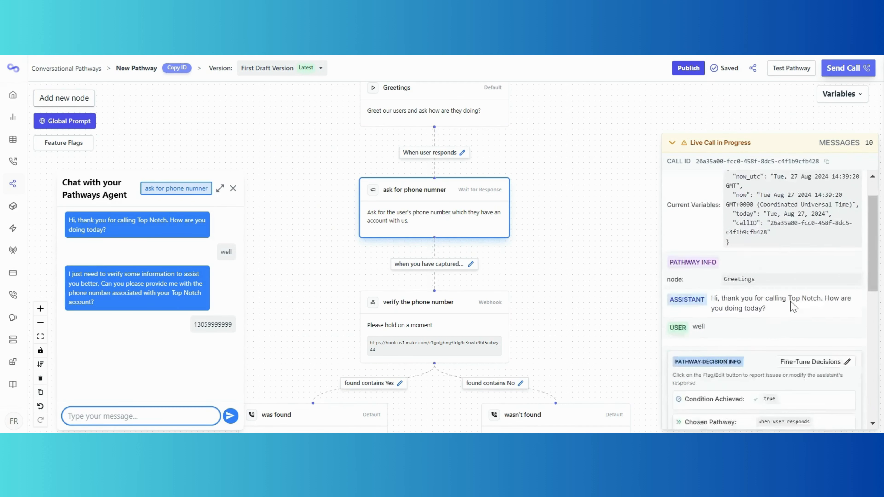
scroll(791, 302, down, 3)
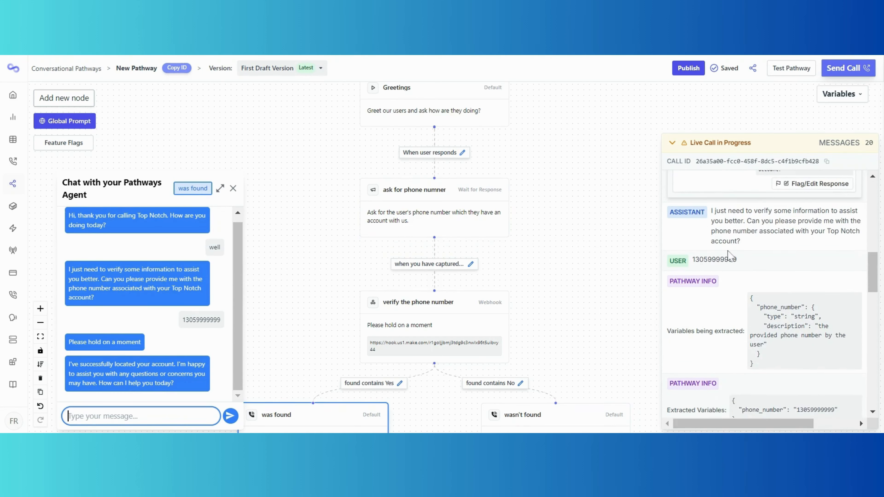
scroll(733, 255, down, 3)
scroll(732, 256, down, 6)
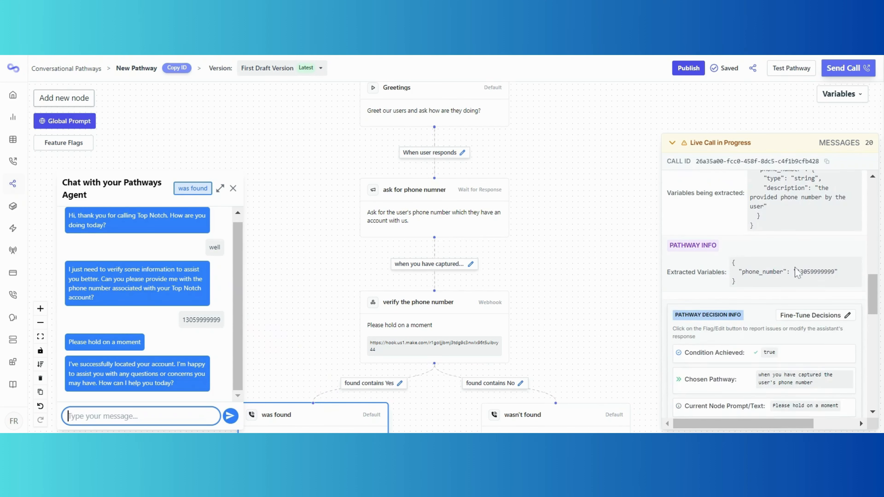
scroll(797, 273, down, 10)
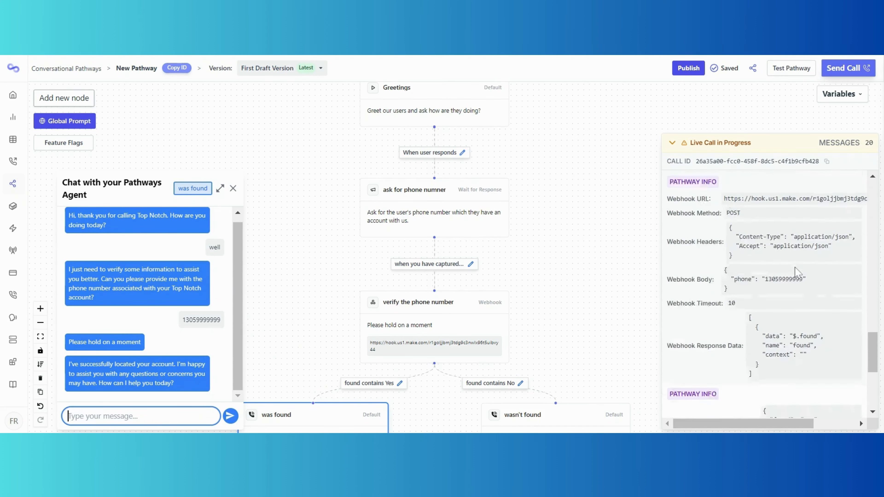
drag(783, 292, 818, 292)
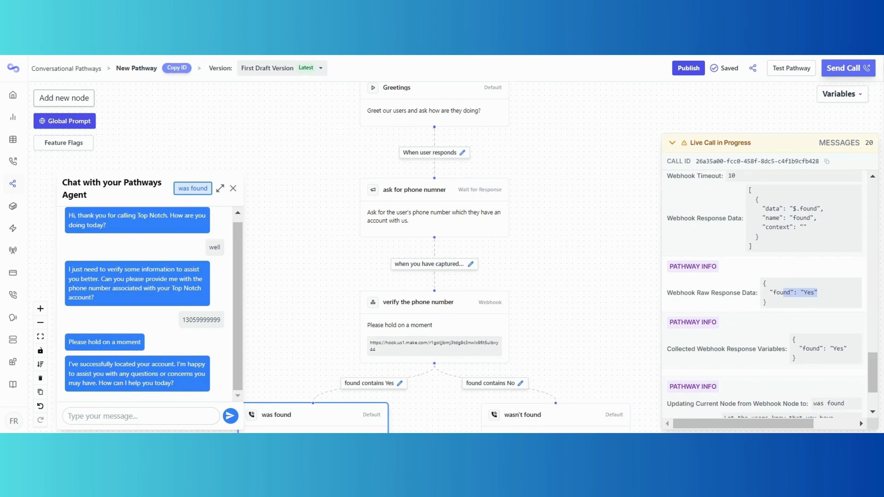
scroll(817, 292, down, 2)
drag(583, 314, 606, 218)
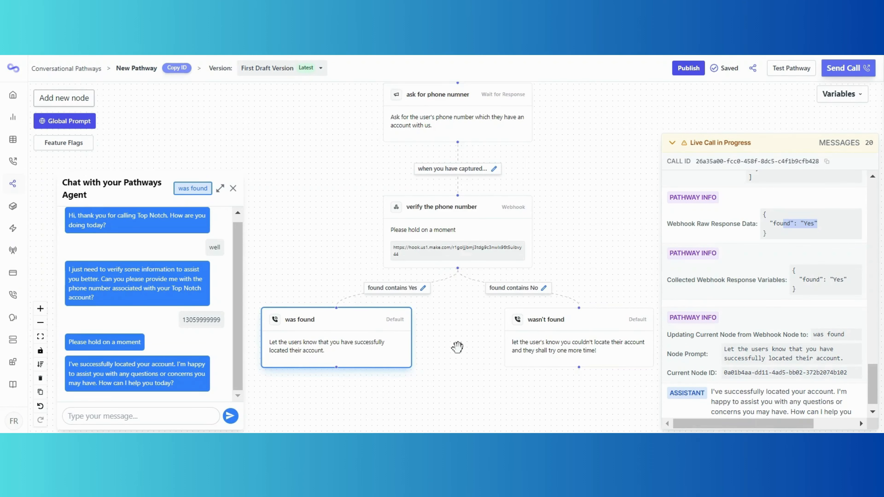
click(232, 188)
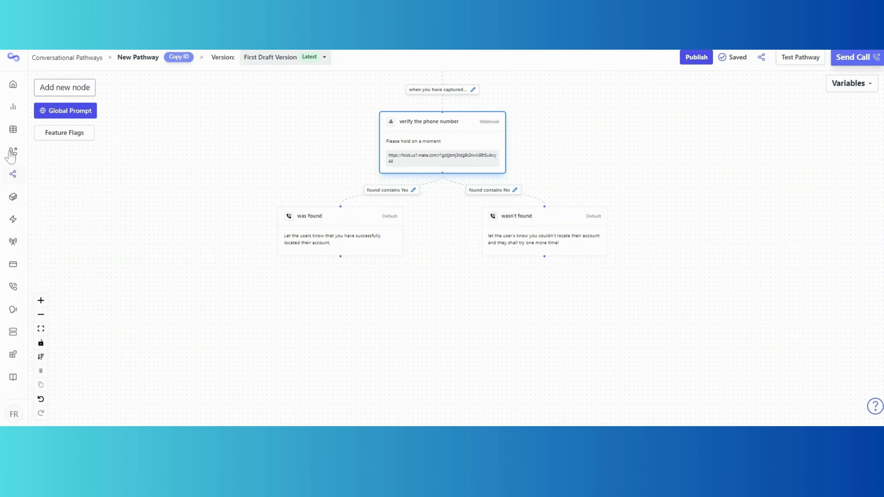
mouse_move(9, 168)
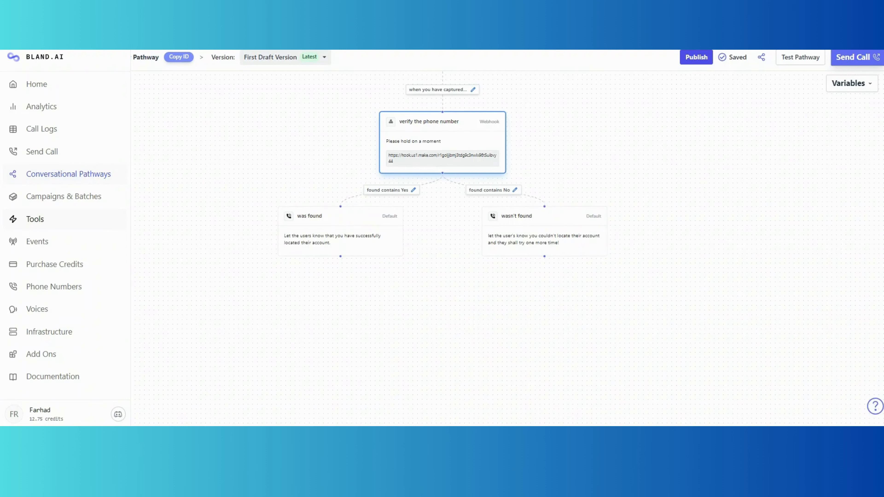
click(90, 93)
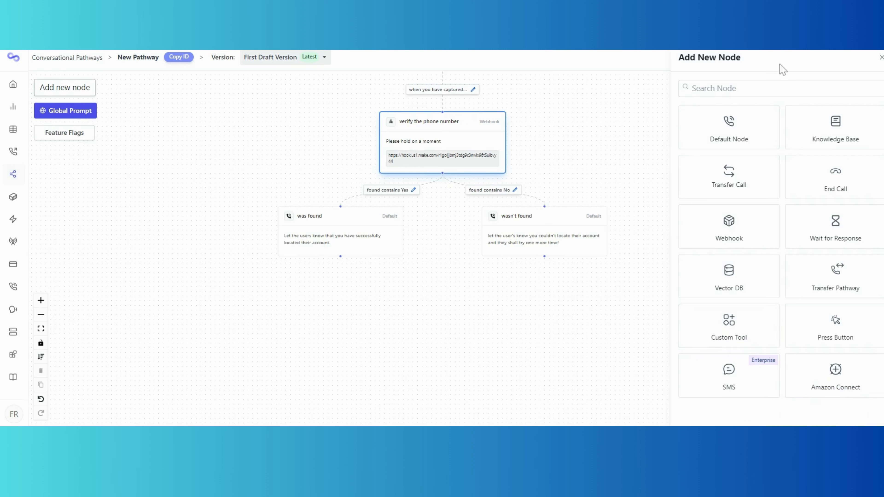
click(880, 58)
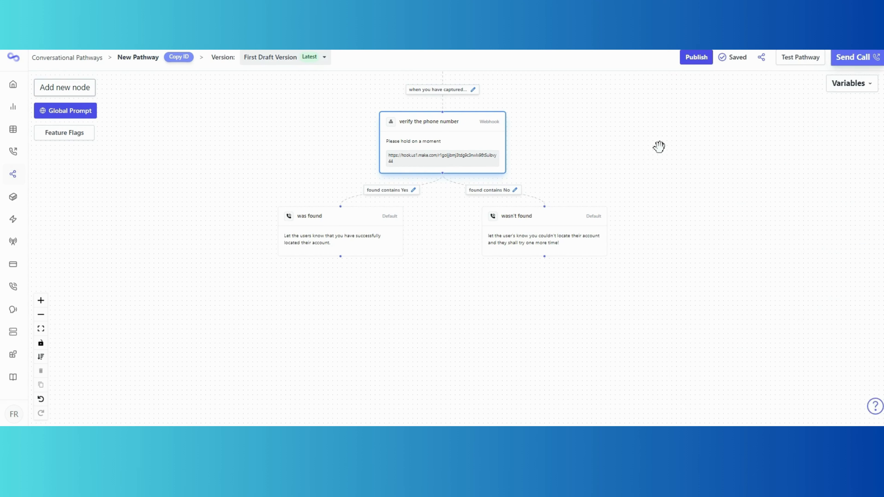